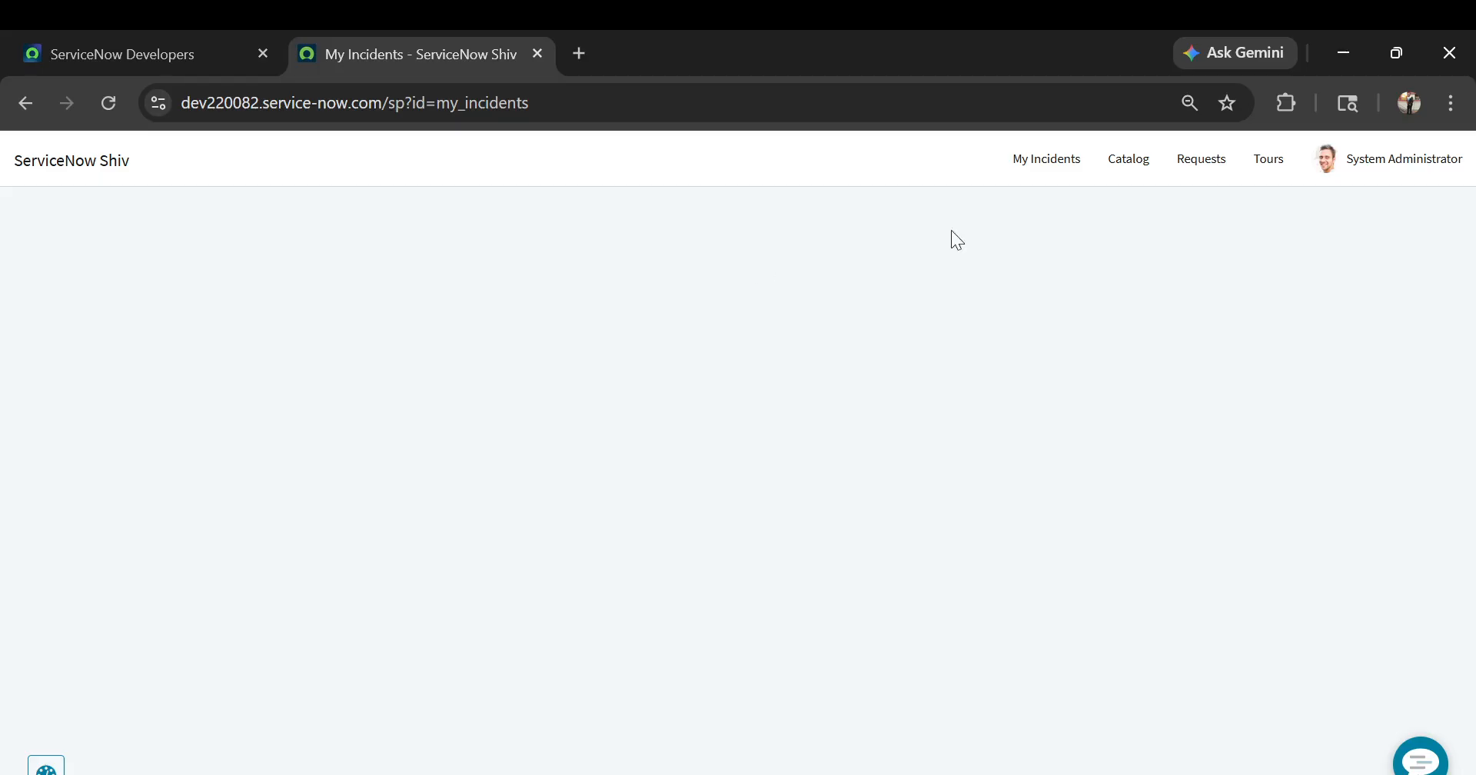
Duplicate the My Incidents portal page in a second browser tab and load the instance's base address there without the portal path
left_click(1047, 169)
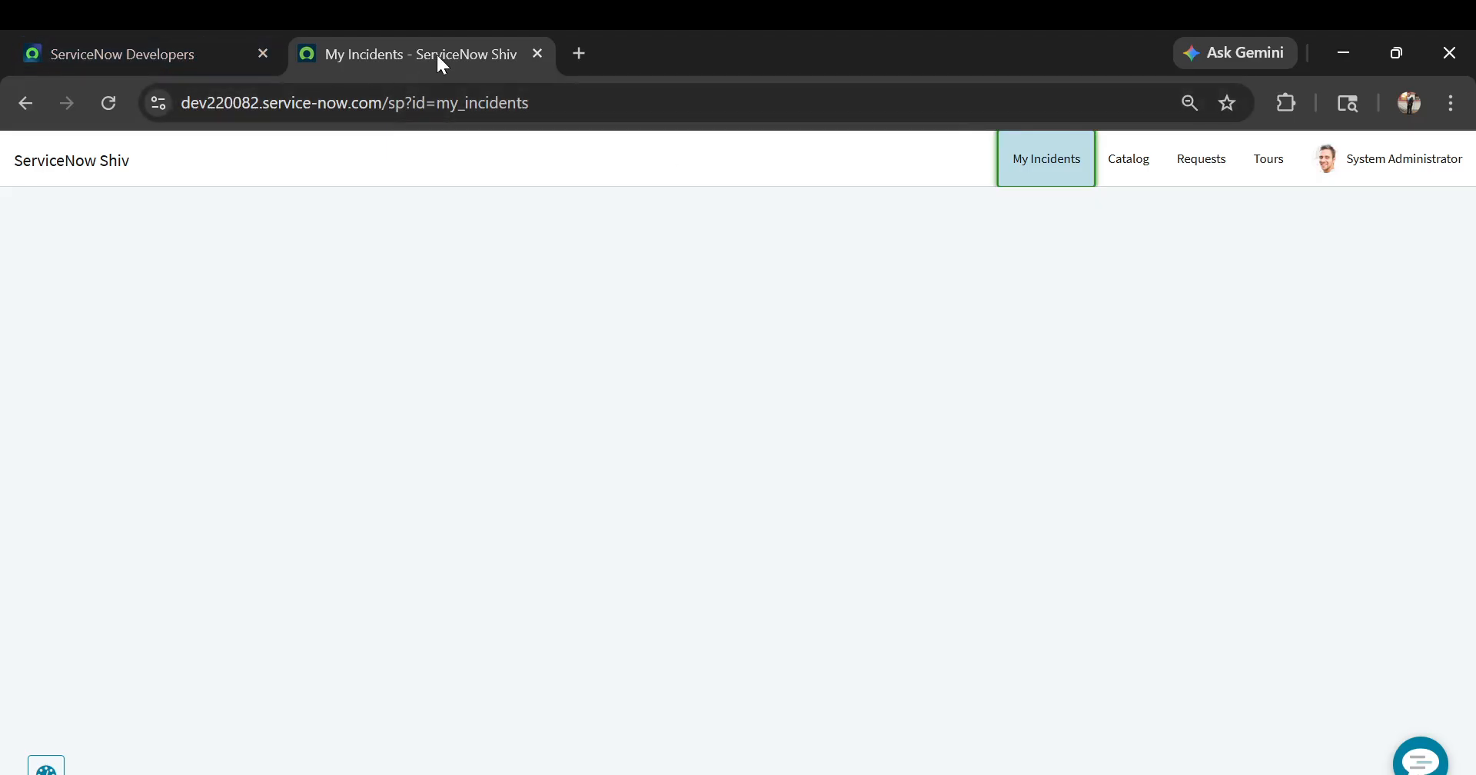
left_click(529, 269)
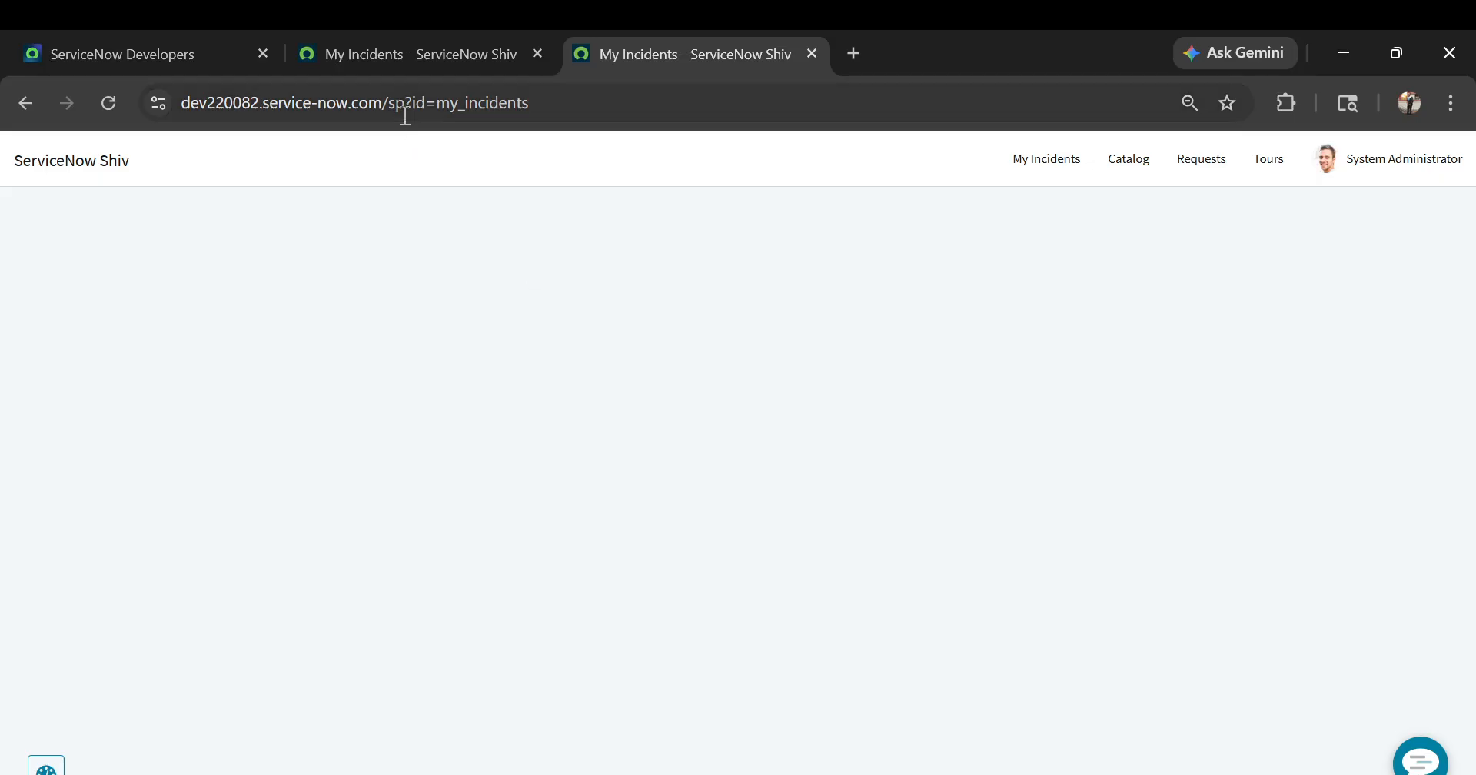
left_click_drag(583, 119, 441, 104)
key("BackSpace")
key("Return")
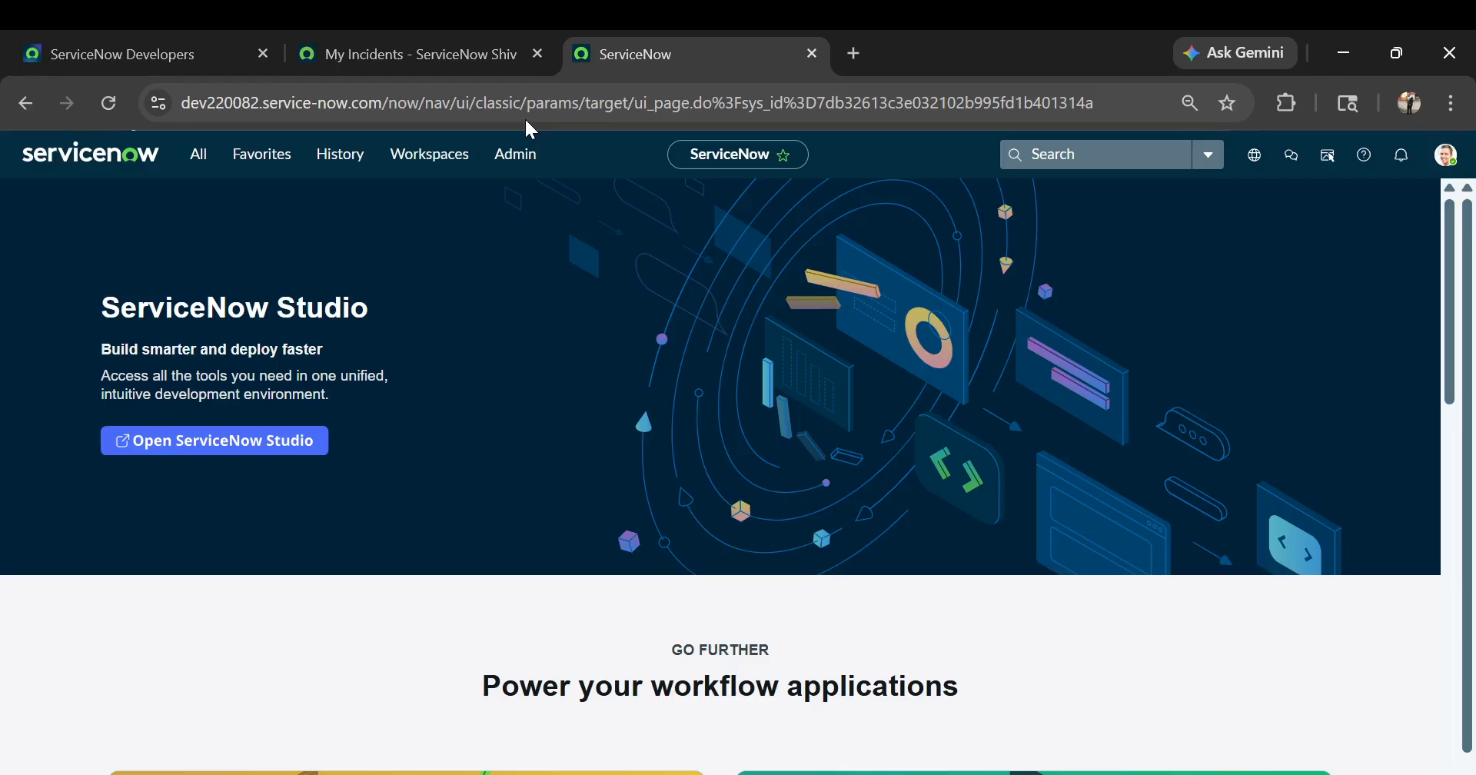
Filter the application navigator for "service portal" and open the Service Portal Pages list
left_click(194, 157)
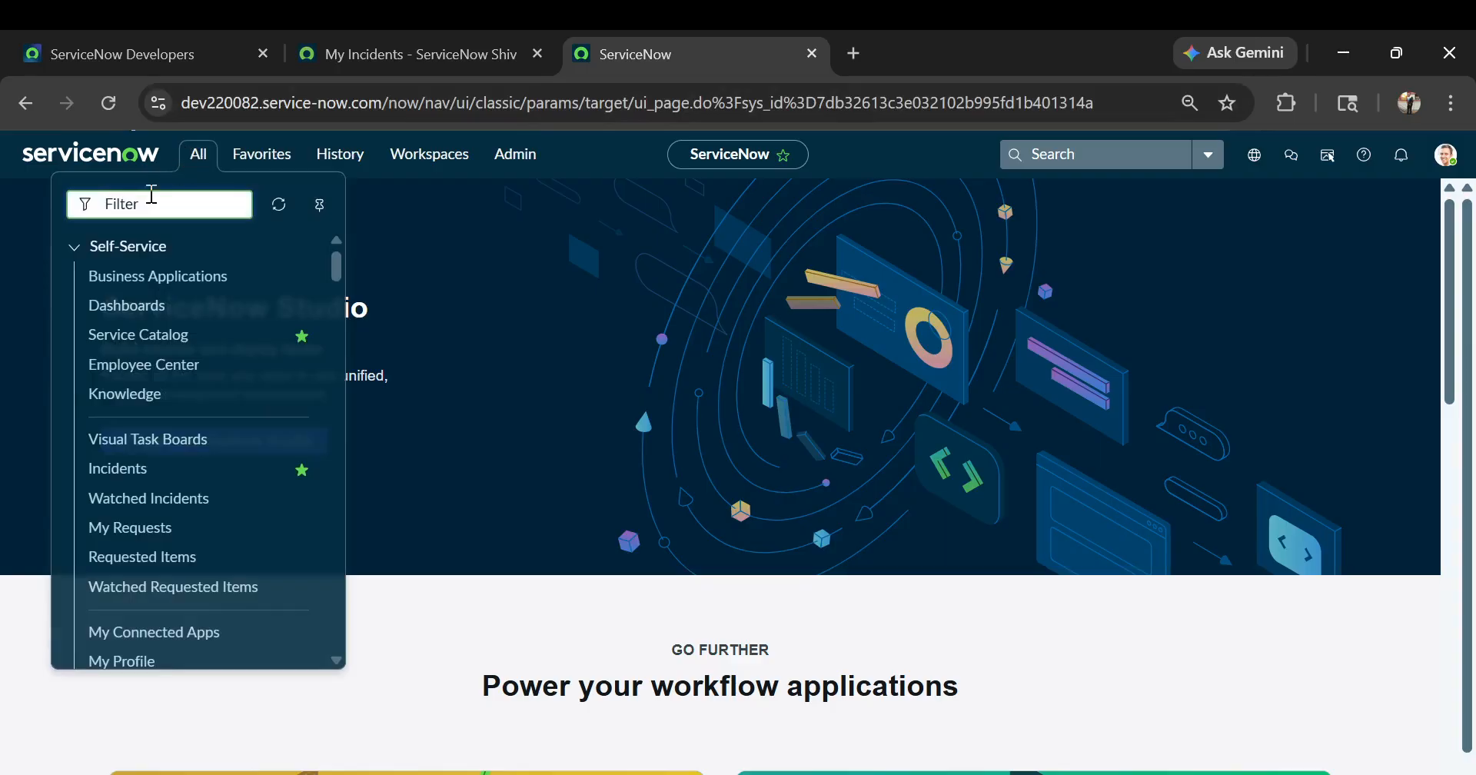
type("servic")
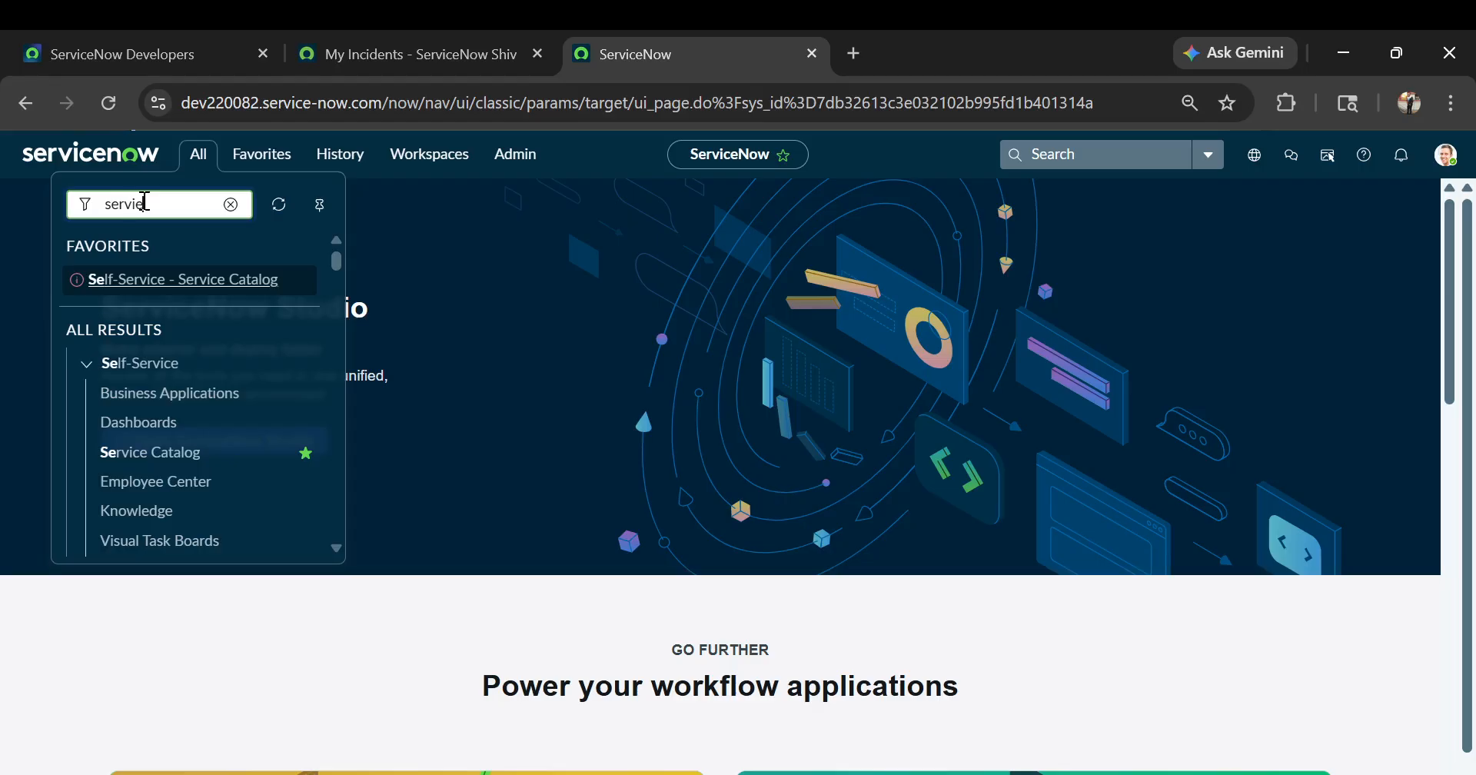
type("e port")
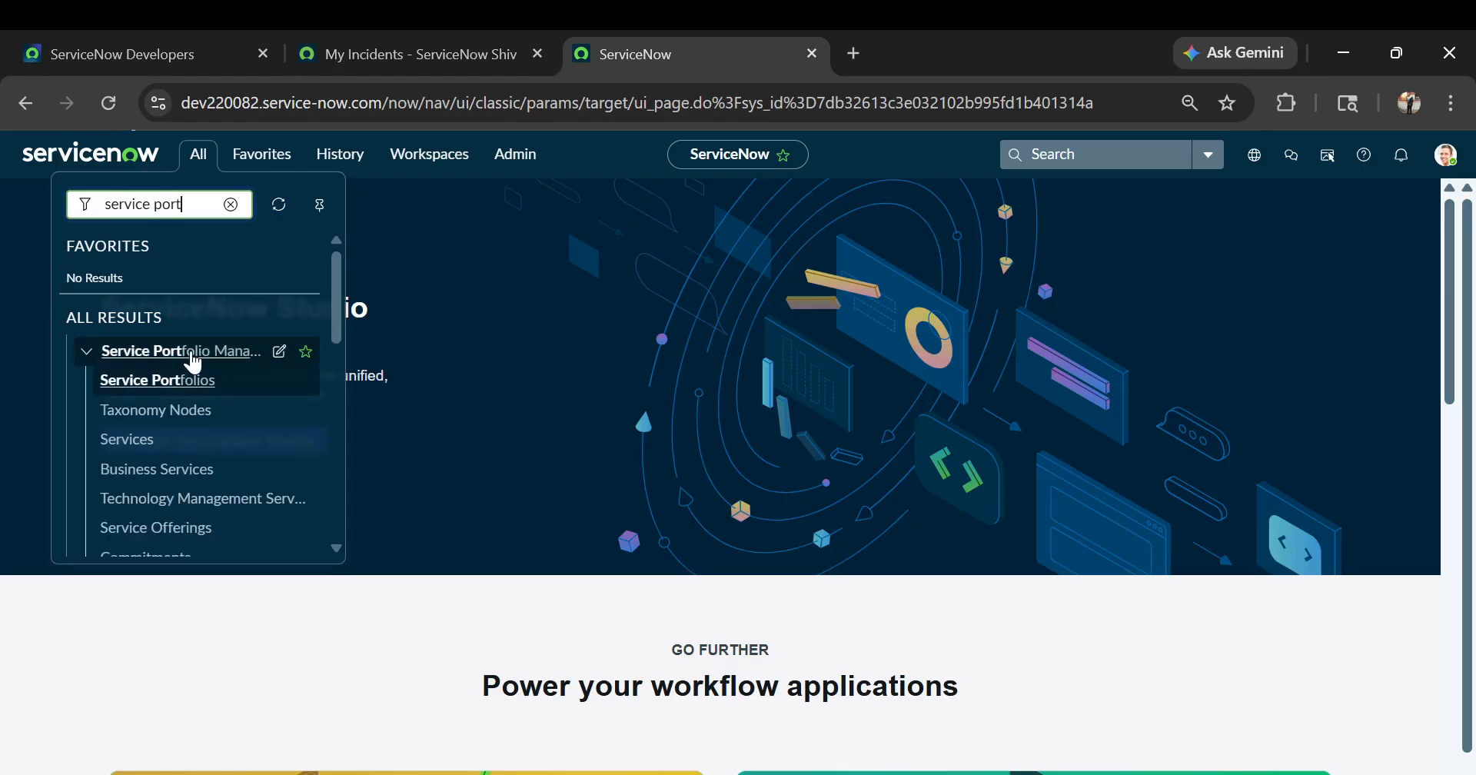
scroll(194, 363, "down", 3)
type("al")
left_click(110, 425)
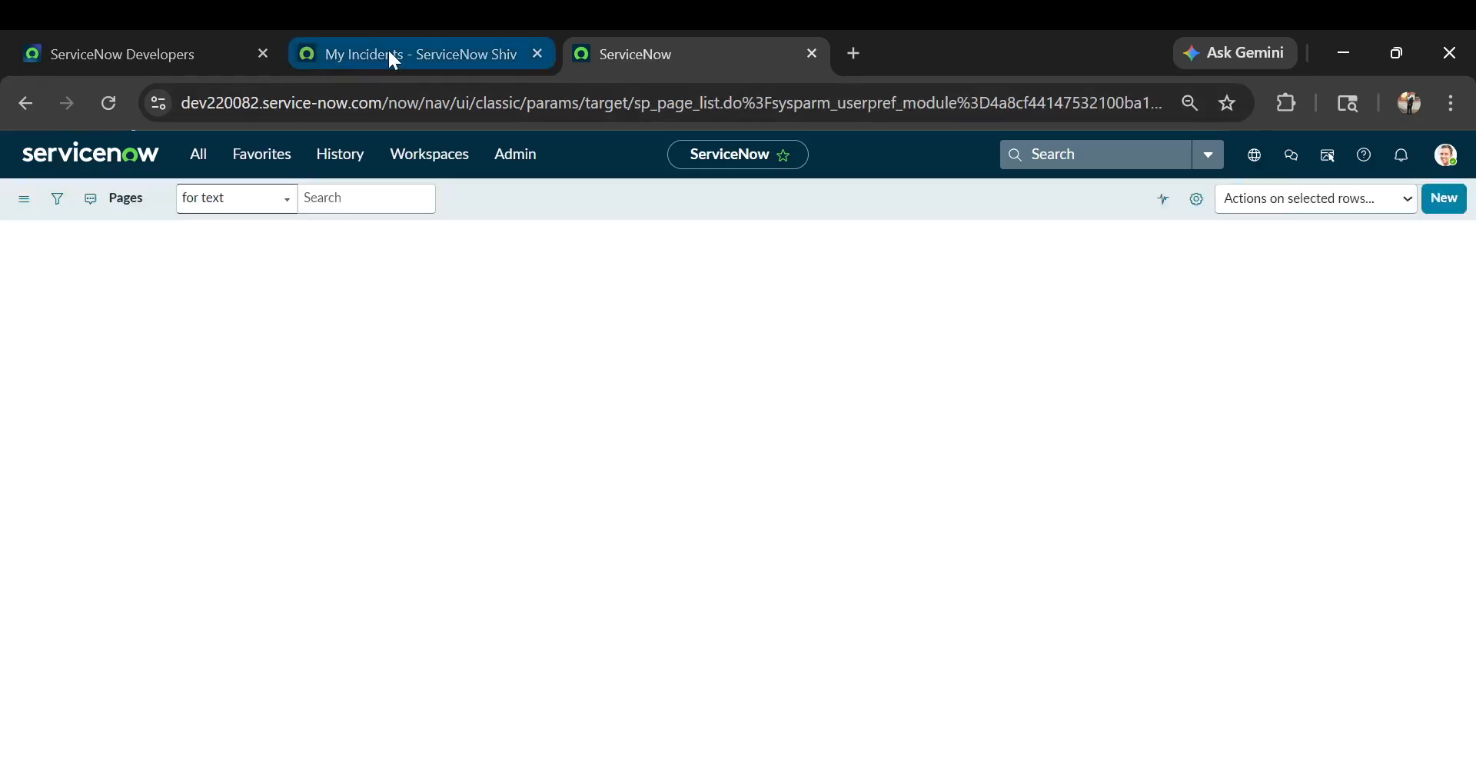
Filter the Pages list by the title "my incidents" and open the my_incidents page record
left_click(394, 55)
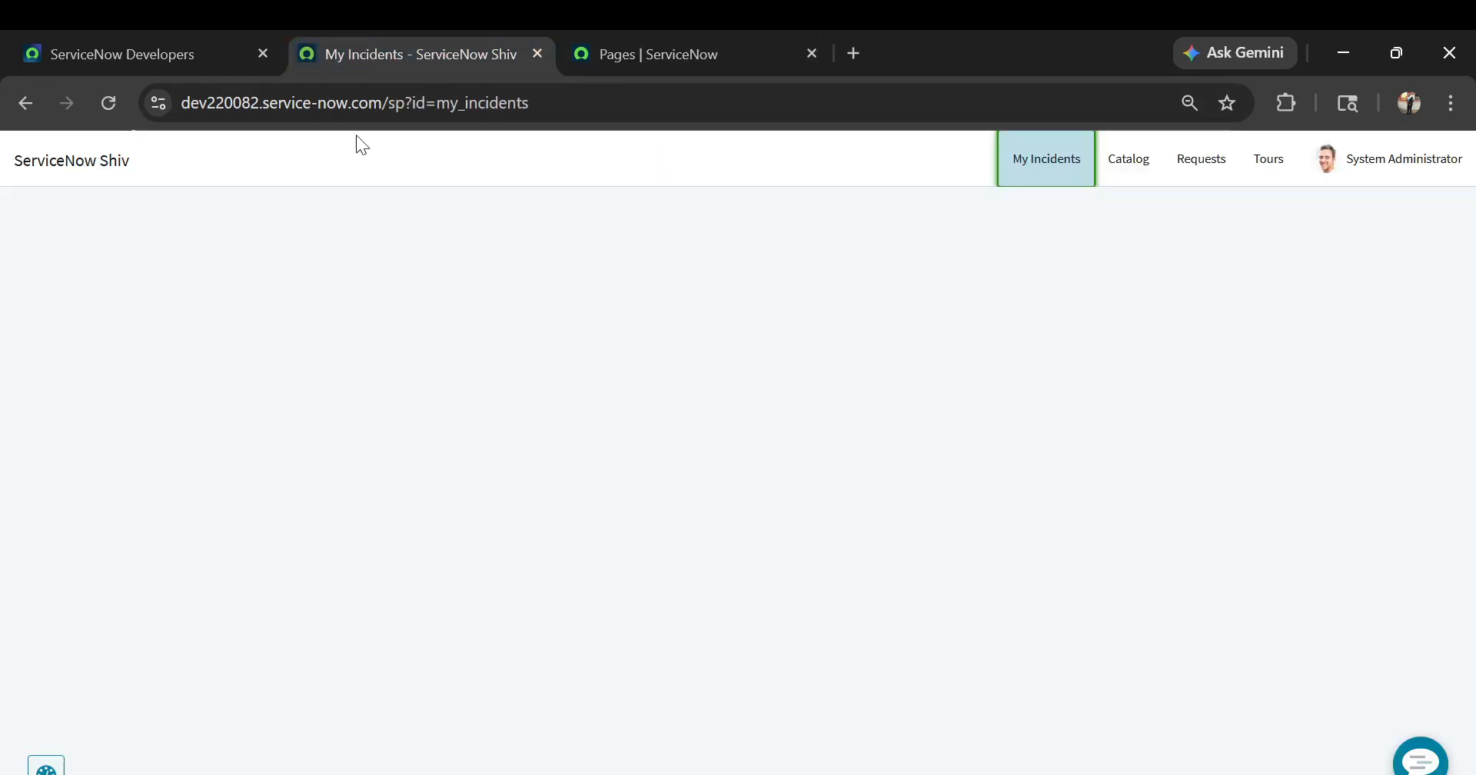
left_click(620, 54)
left_click(340, 293)
type("my incidents")
key("Return")
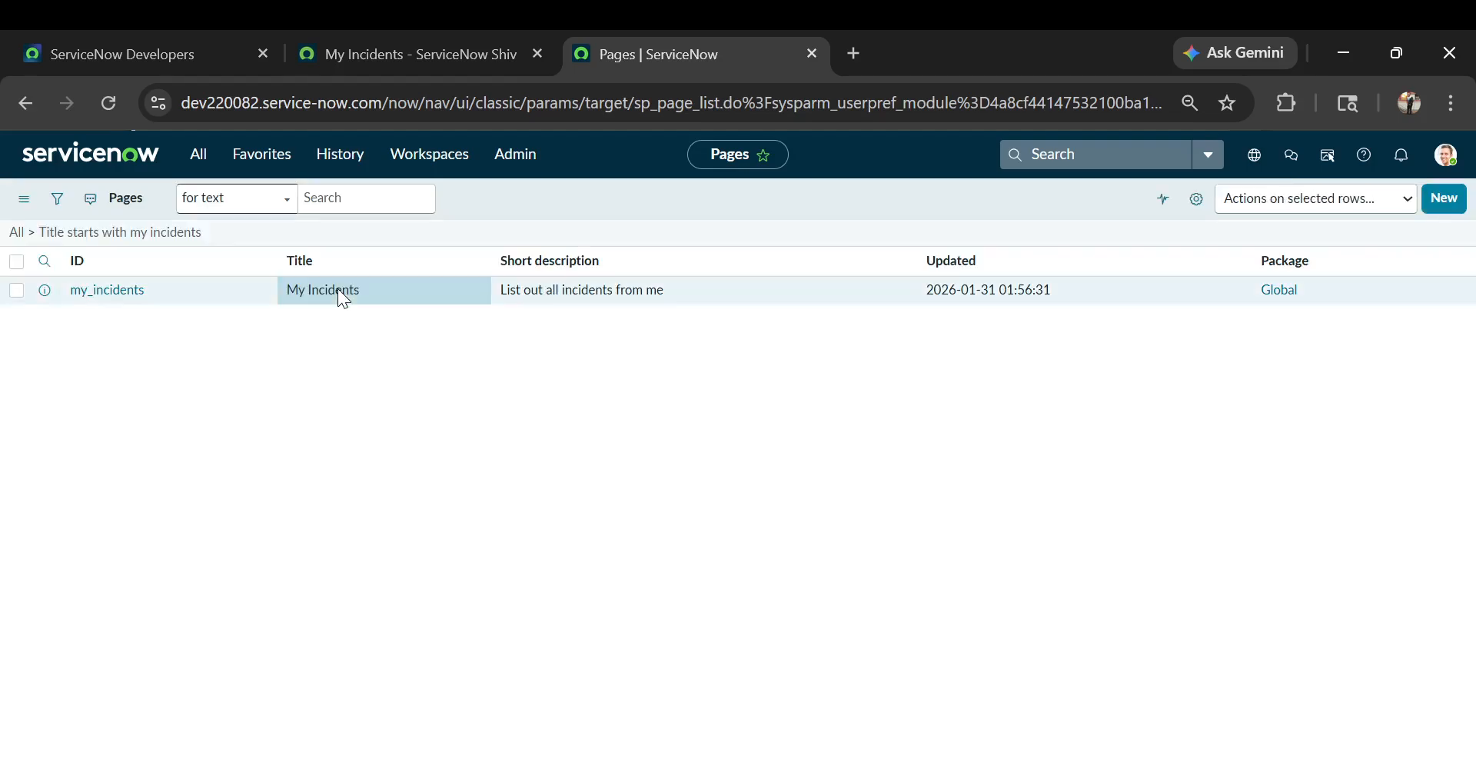
left_click(101, 329)
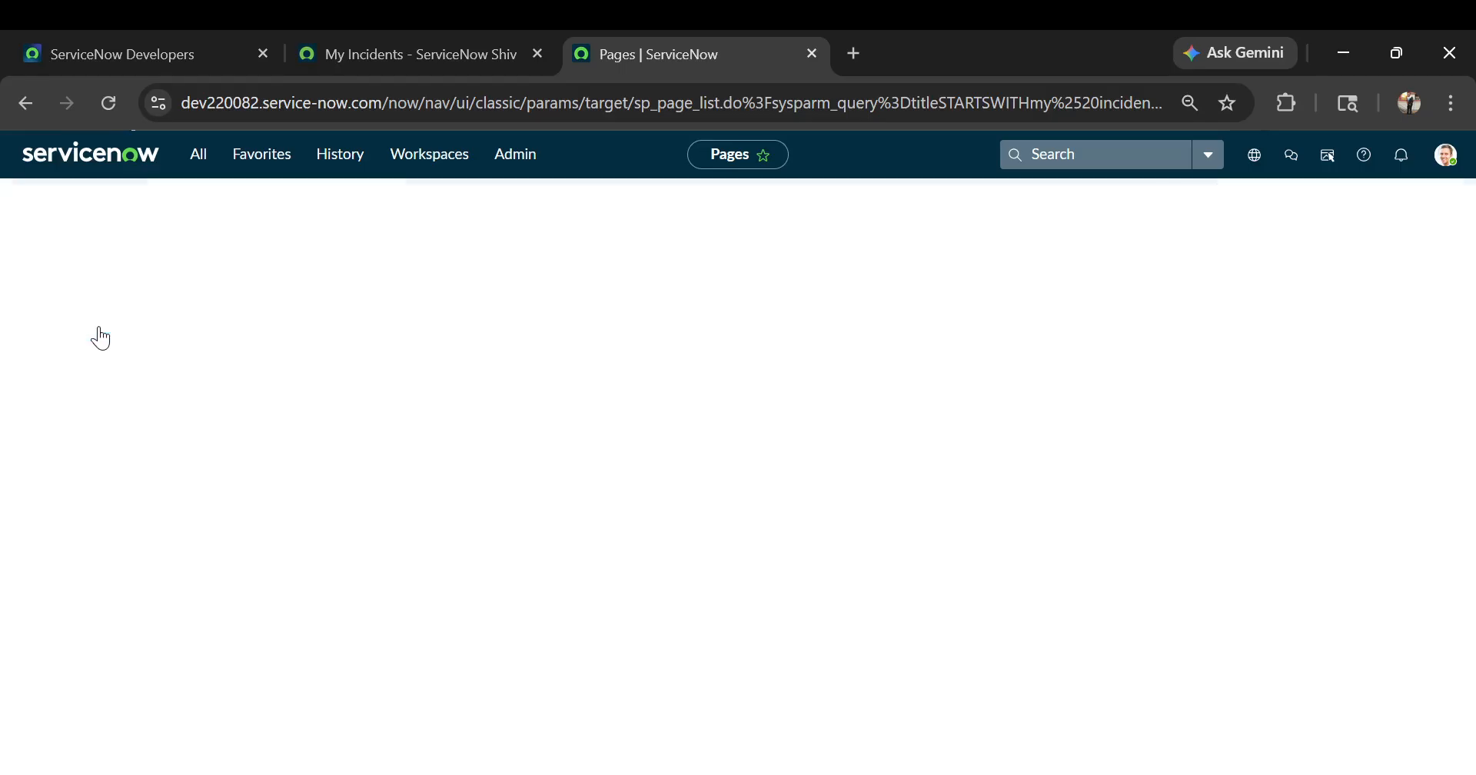
Open the My Incidents page in the Service Portal Designer, check its preview and return to editing
scroll(99, 326, "down", 1)
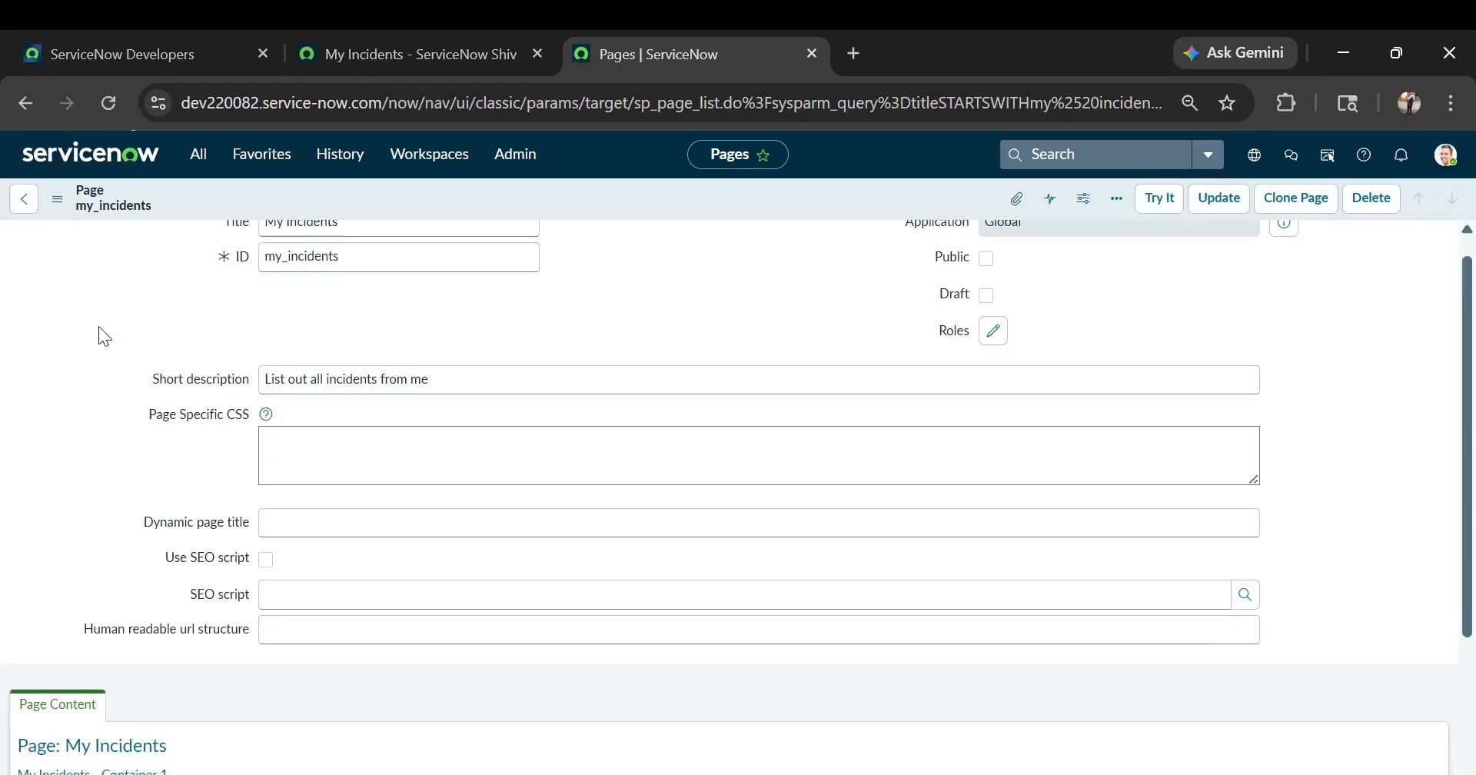
scroll(359, 376, "down", 4)
scroll(290, 527, "down", 5)
scroll(289, 530, "down", 1)
left_click(63, 477)
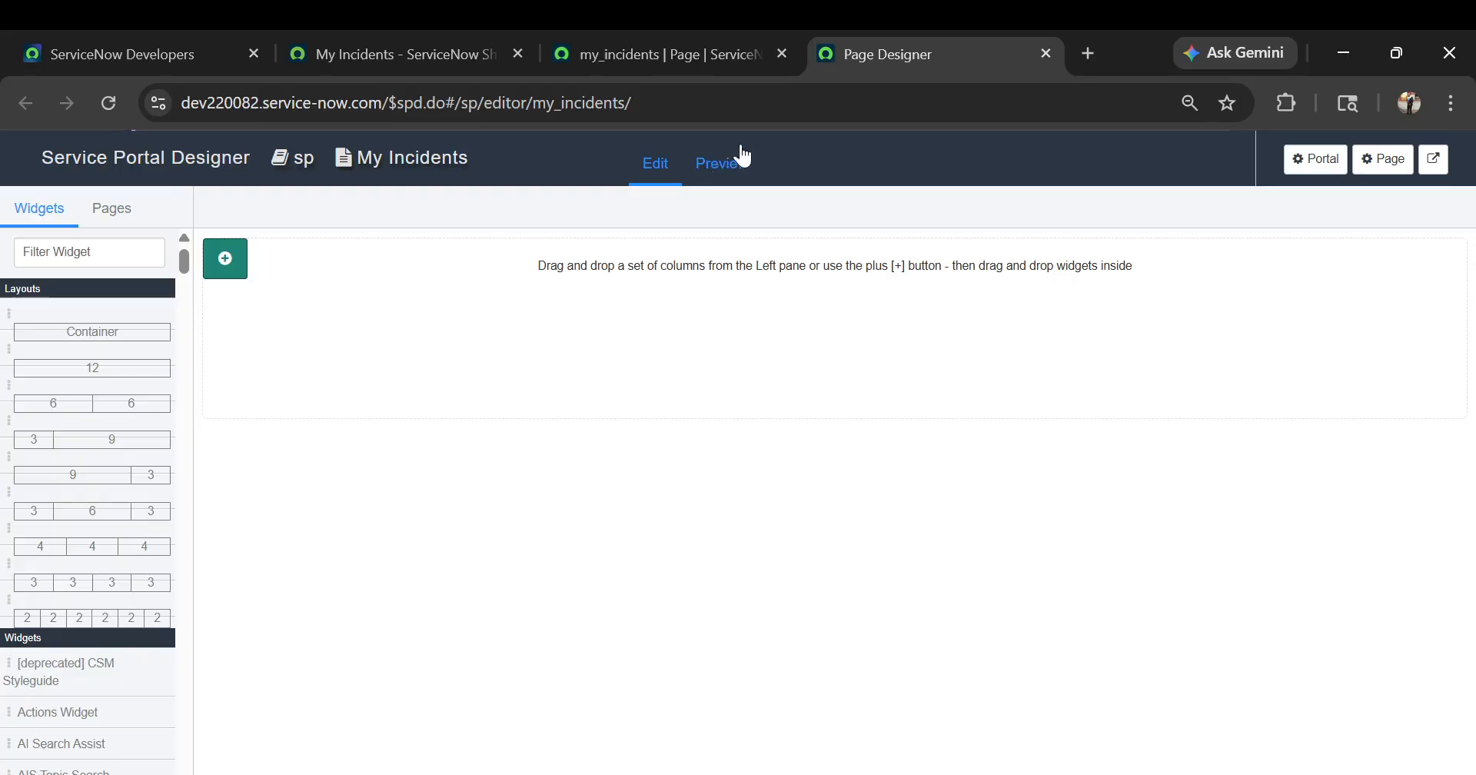
left_click(727, 164)
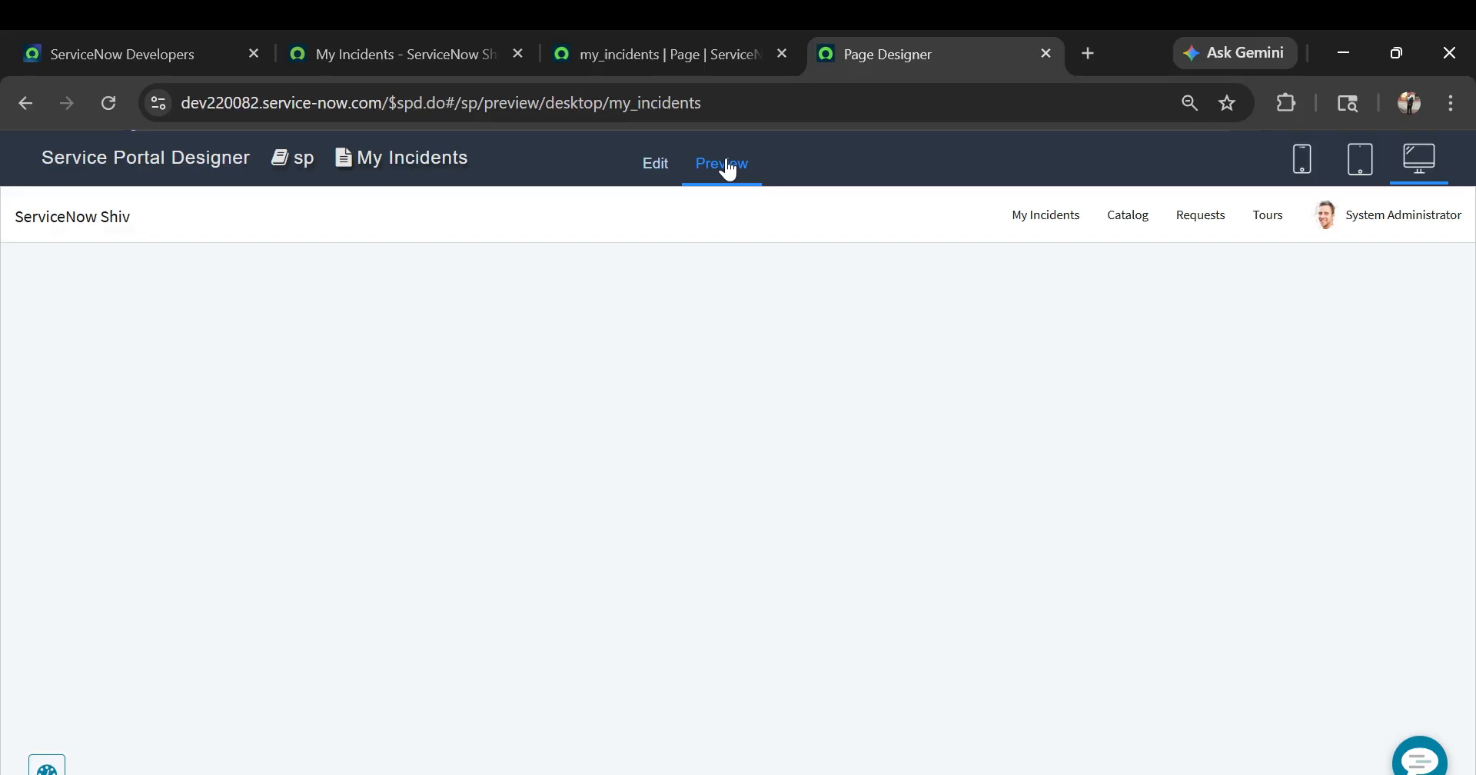
left_click(655, 166)
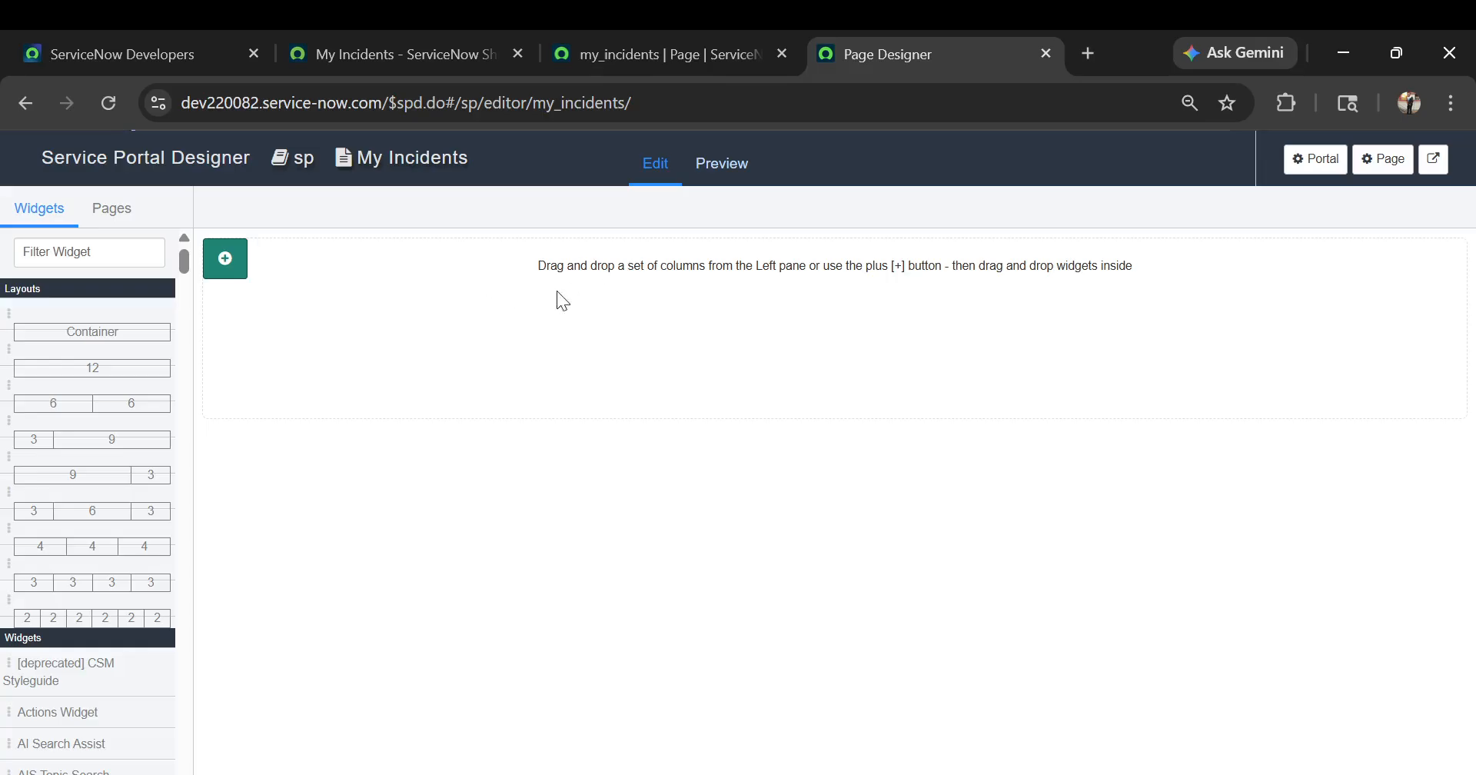
Add a 12-wide single-column layout to the My Incidents page's container and select the new column
left_click(229, 261)
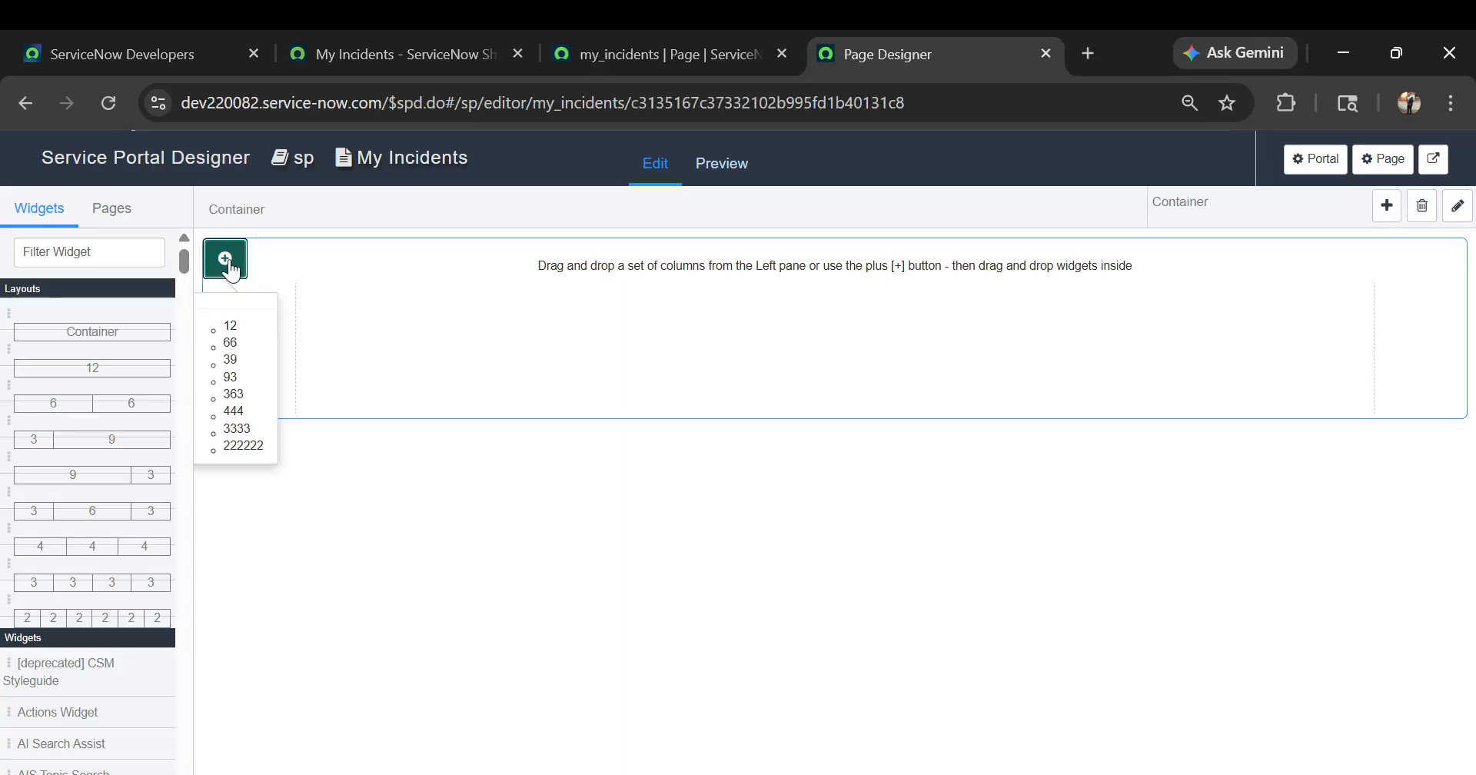
left_click(229, 327)
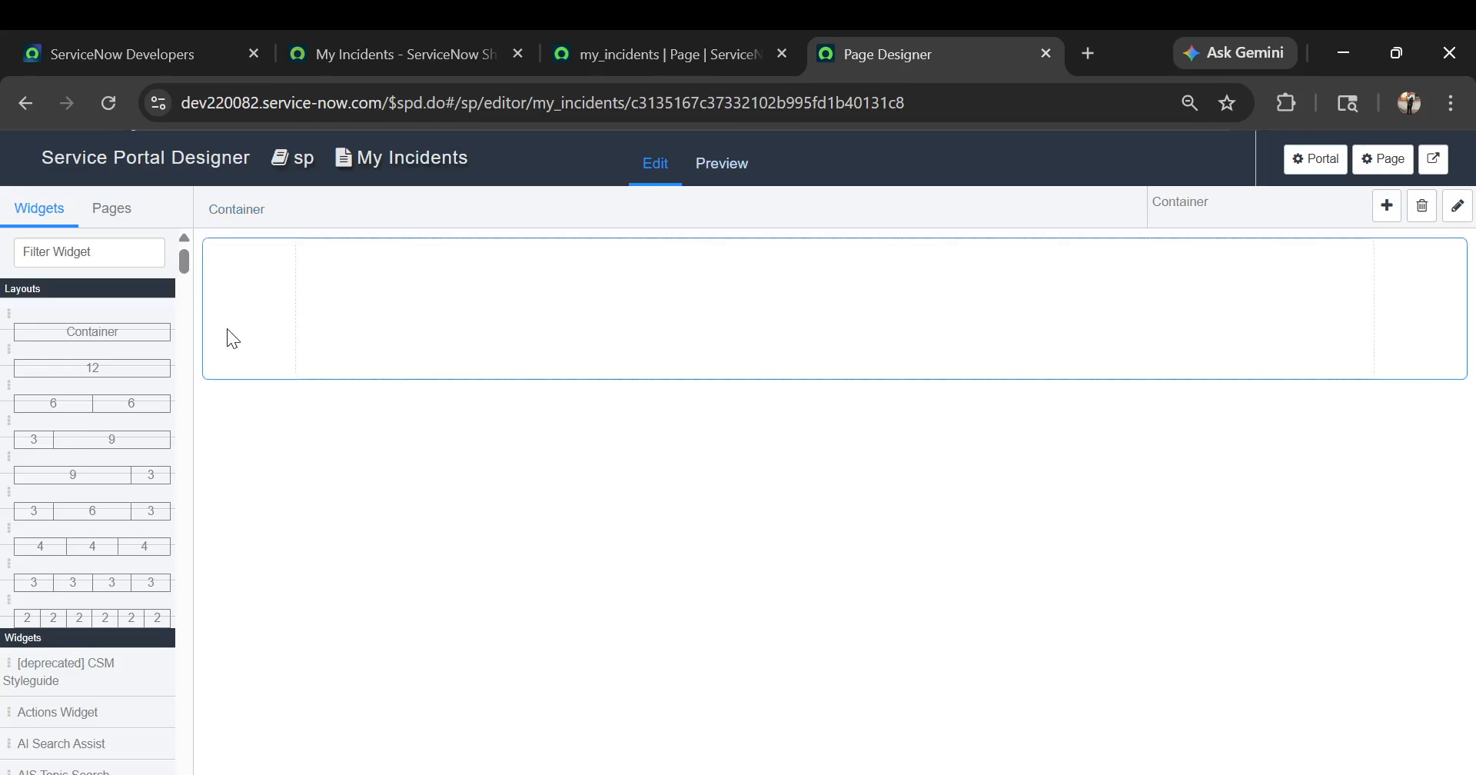
left_click(646, 299)
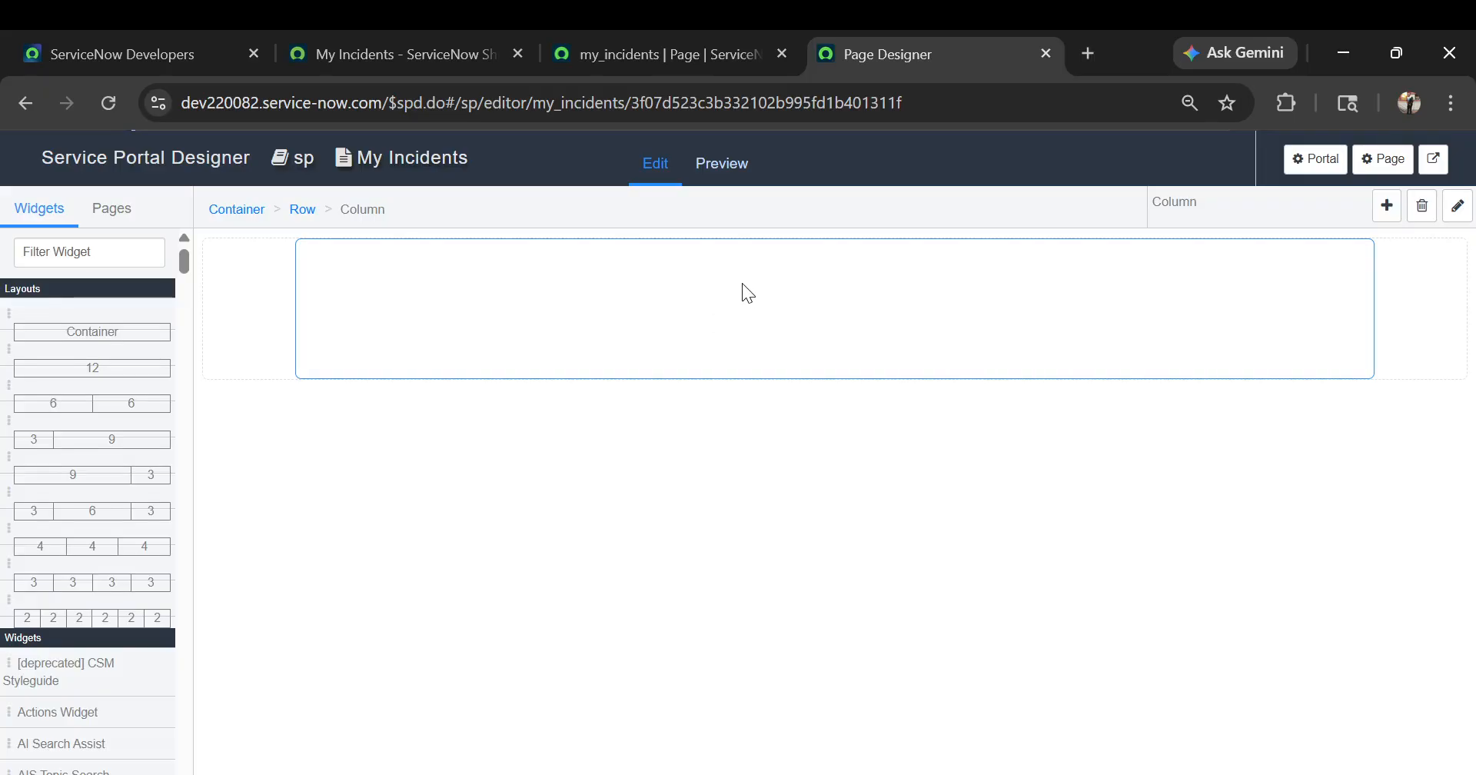
Filter the widgets by "data" and place the Data Table from Instance Definition widget in the page's column
left_click(98, 253)
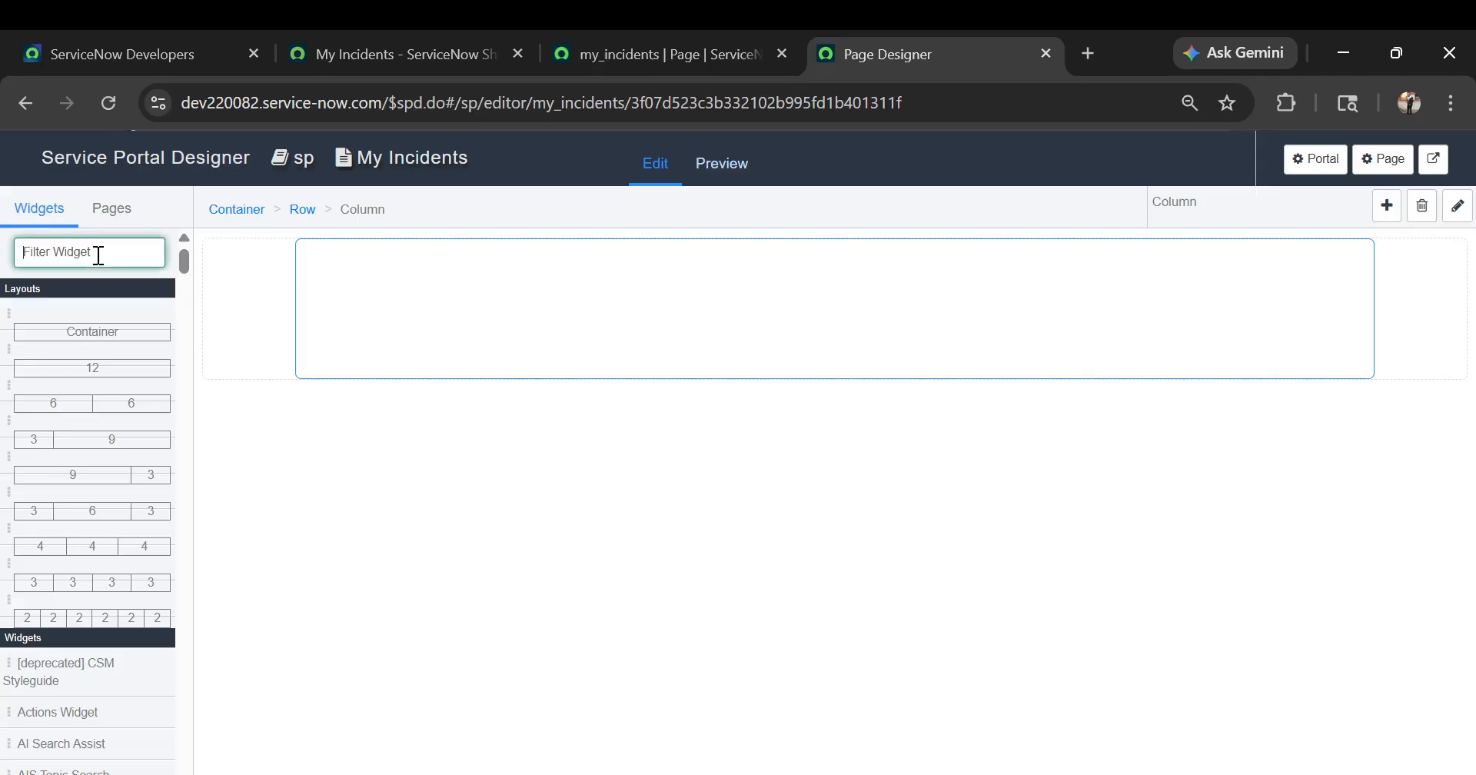
type("data")
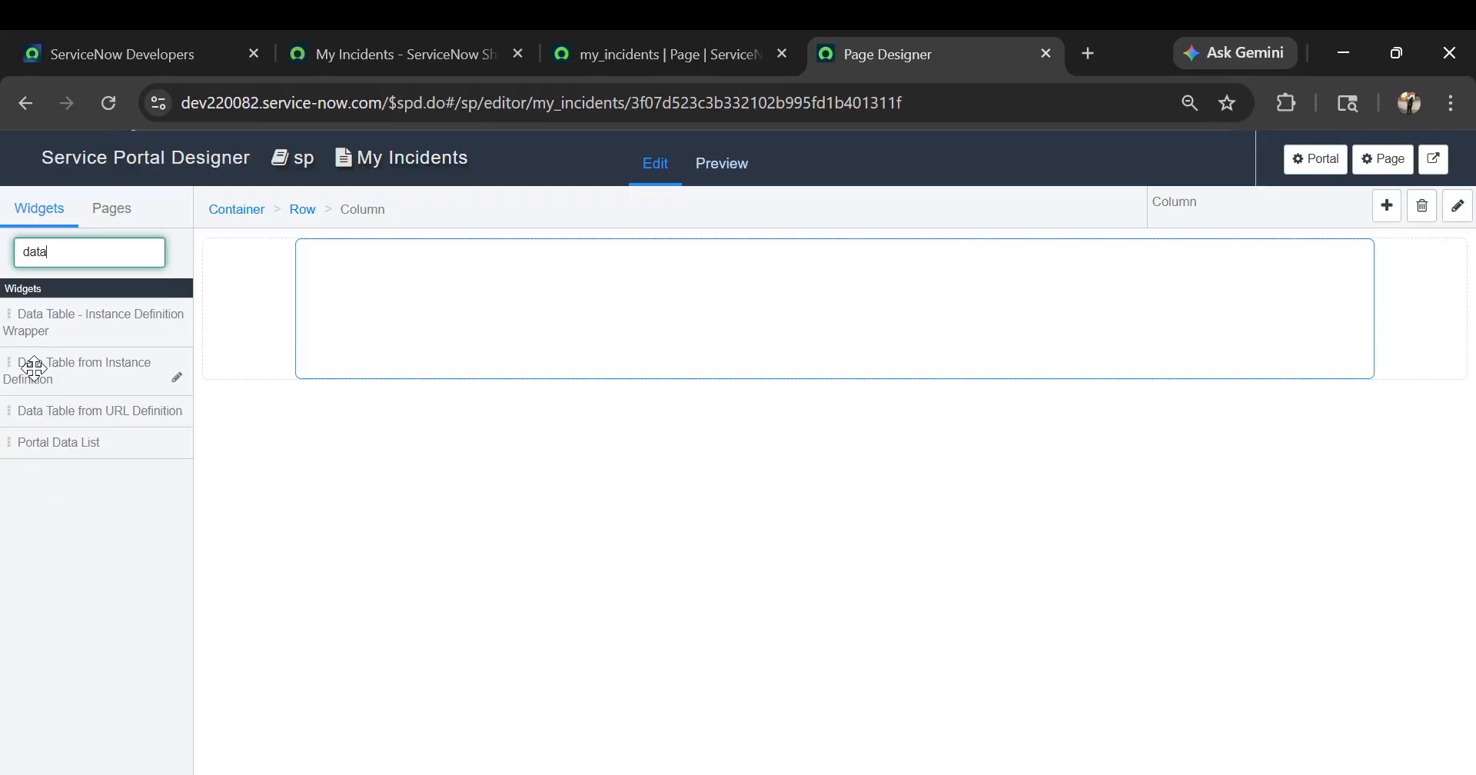
left_click_drag(34, 368, 462, 306)
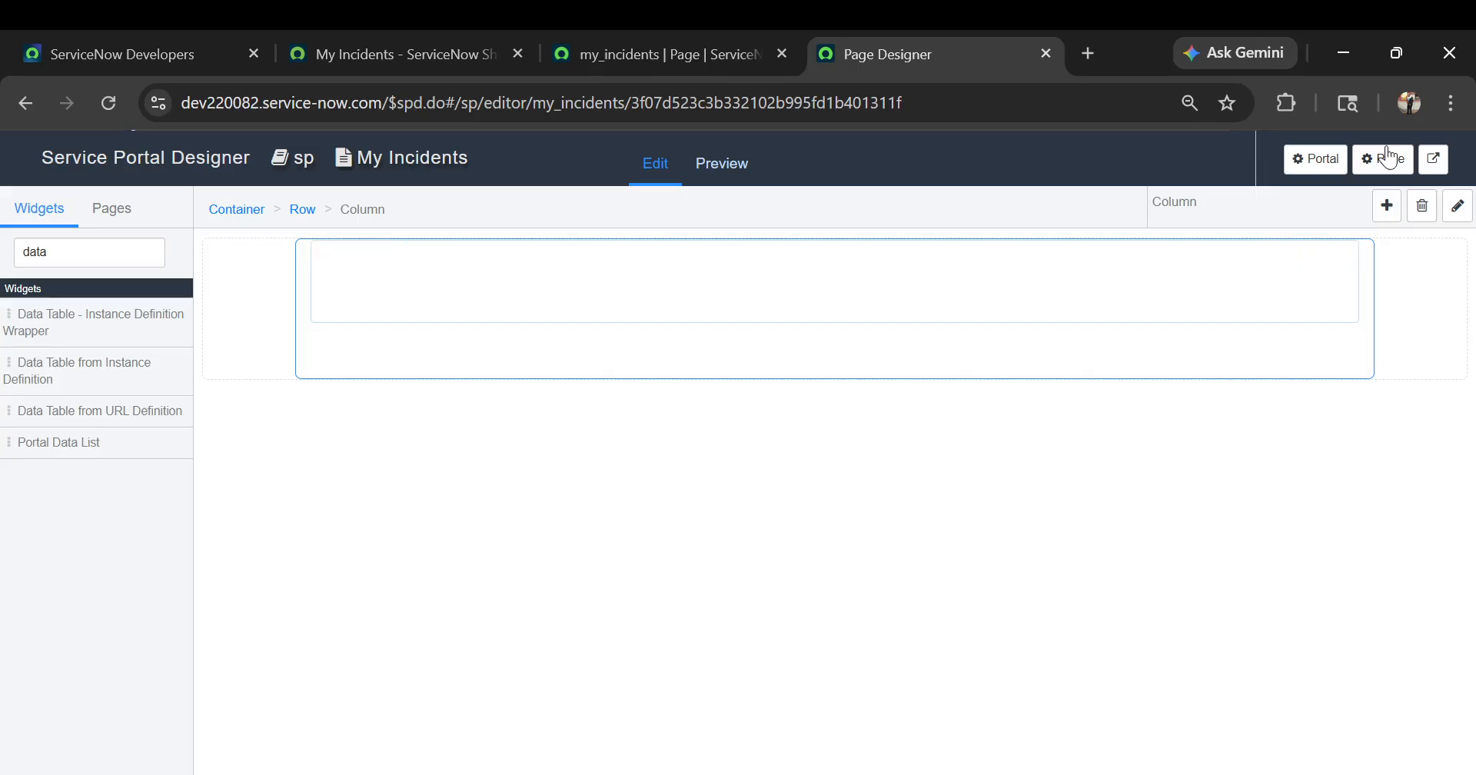
Open the options of the Data Table from Instance Definition widget and set its table to Incident [incident]
left_click(1345, 257)
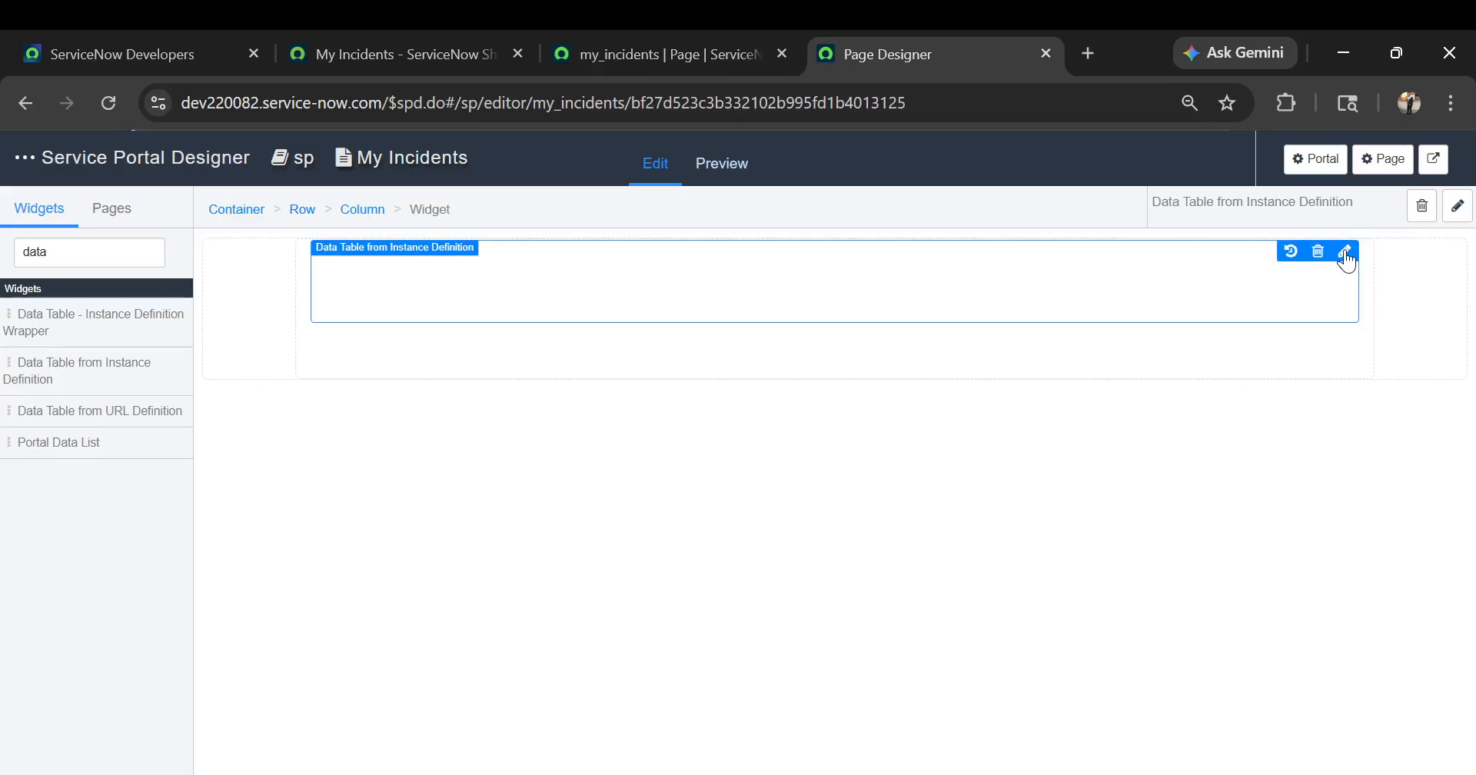
left_click(1344, 253)
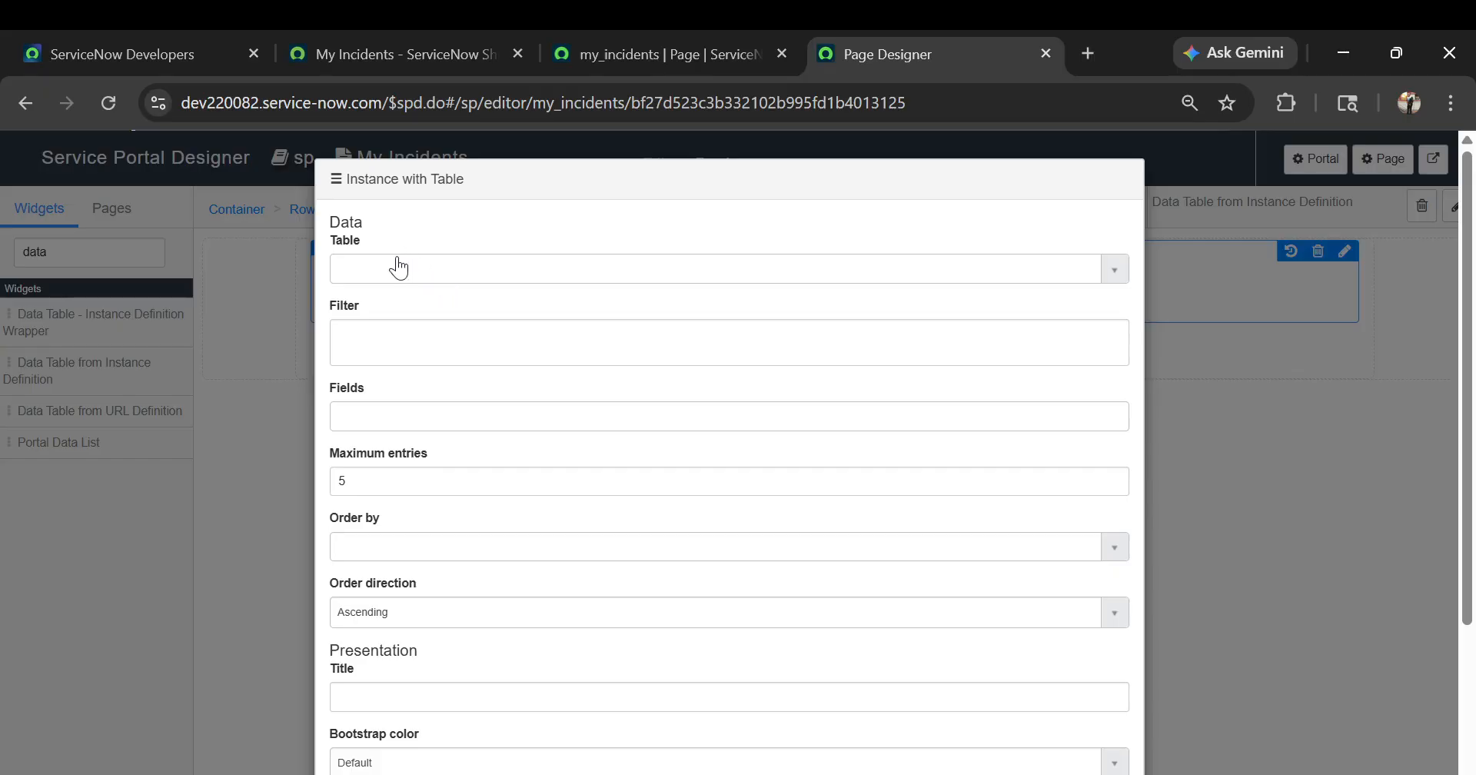
left_click(366, 265)
left_click(367, 274)
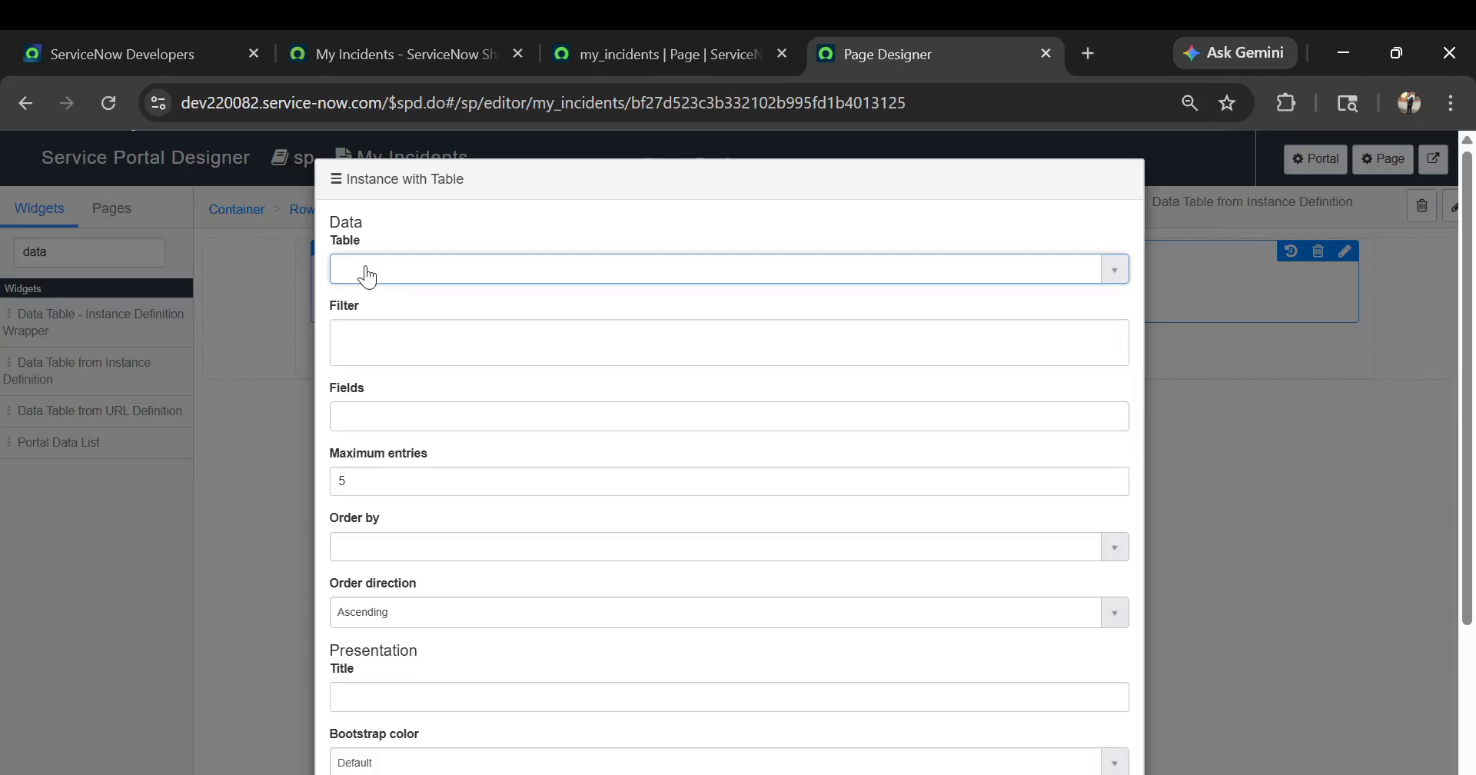
left_click(368, 270)
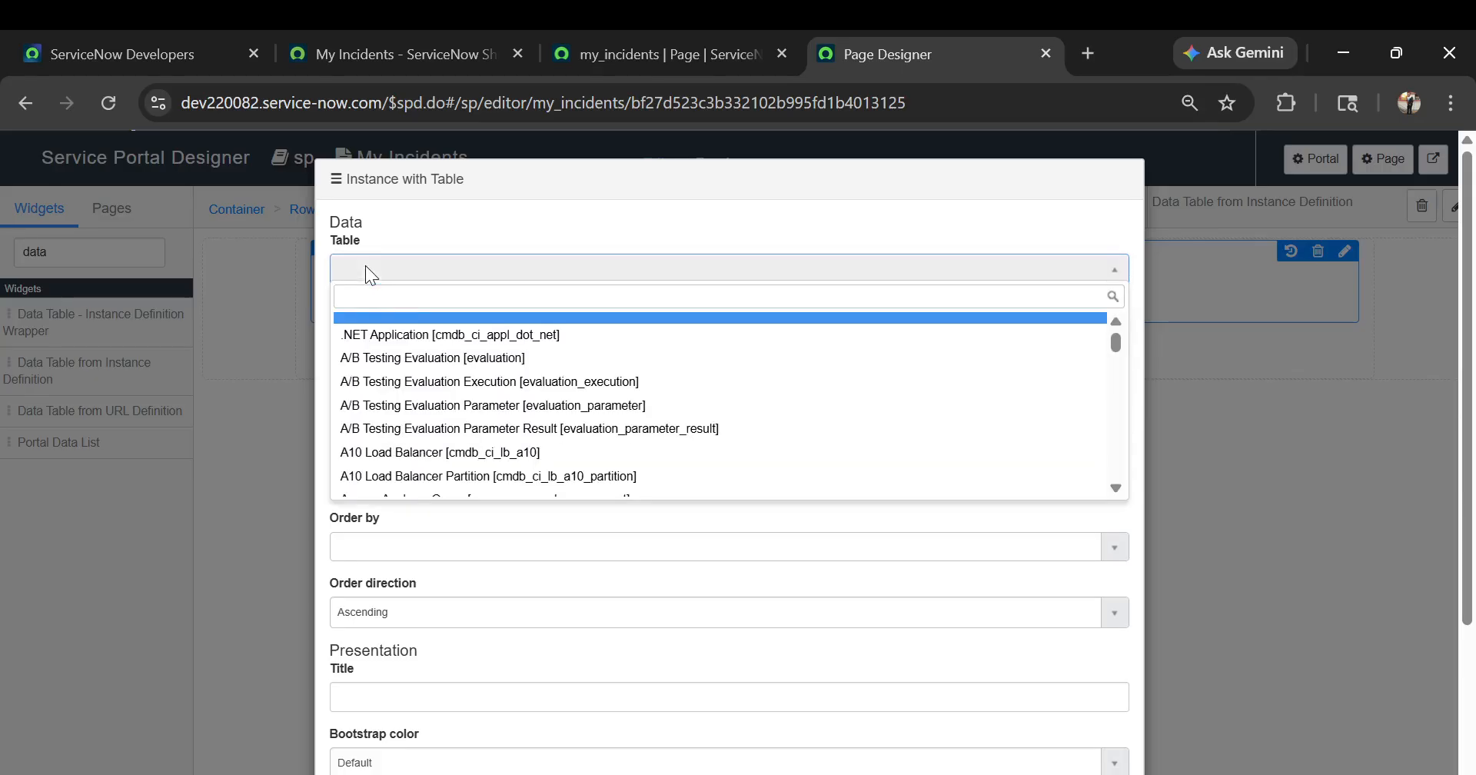
type("incident")
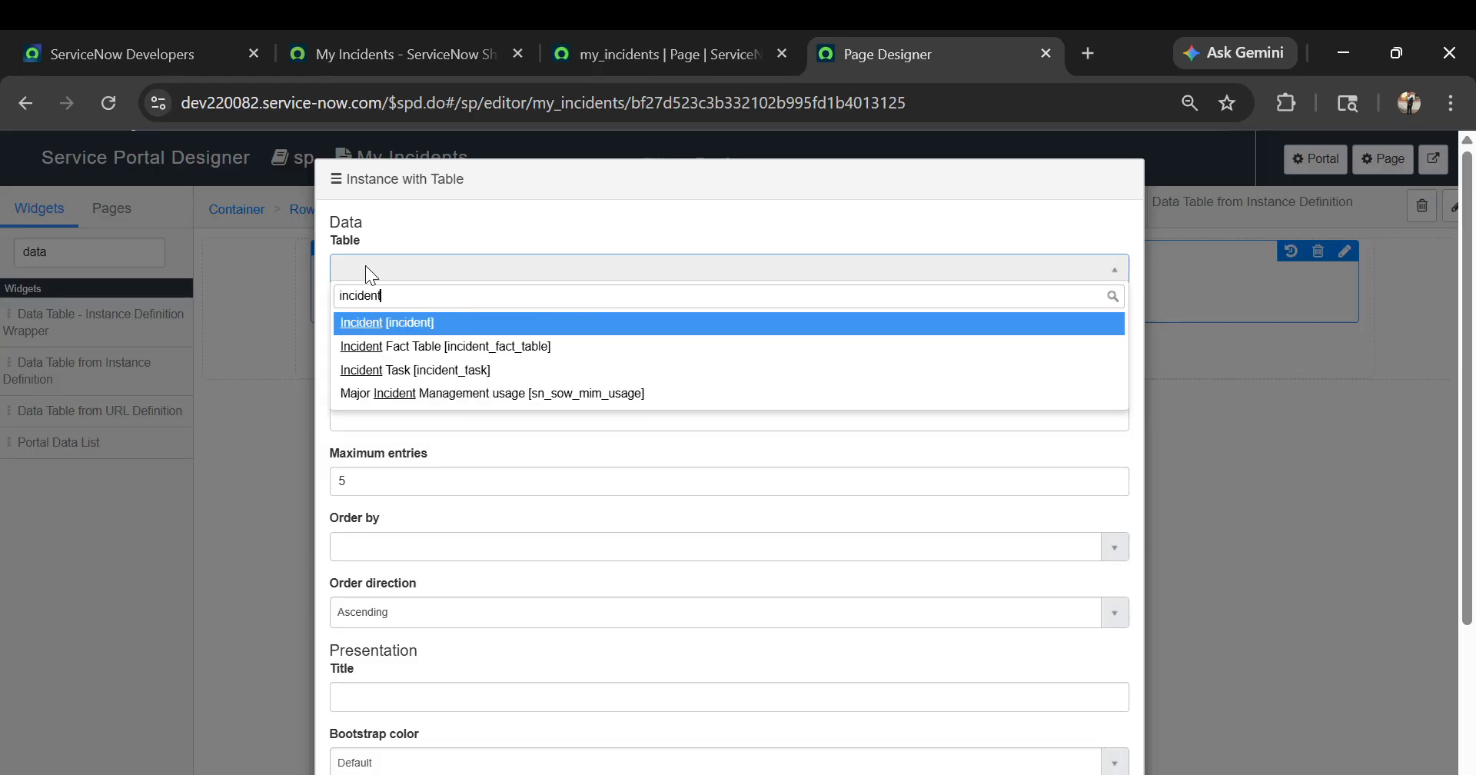
left_click(372, 327)
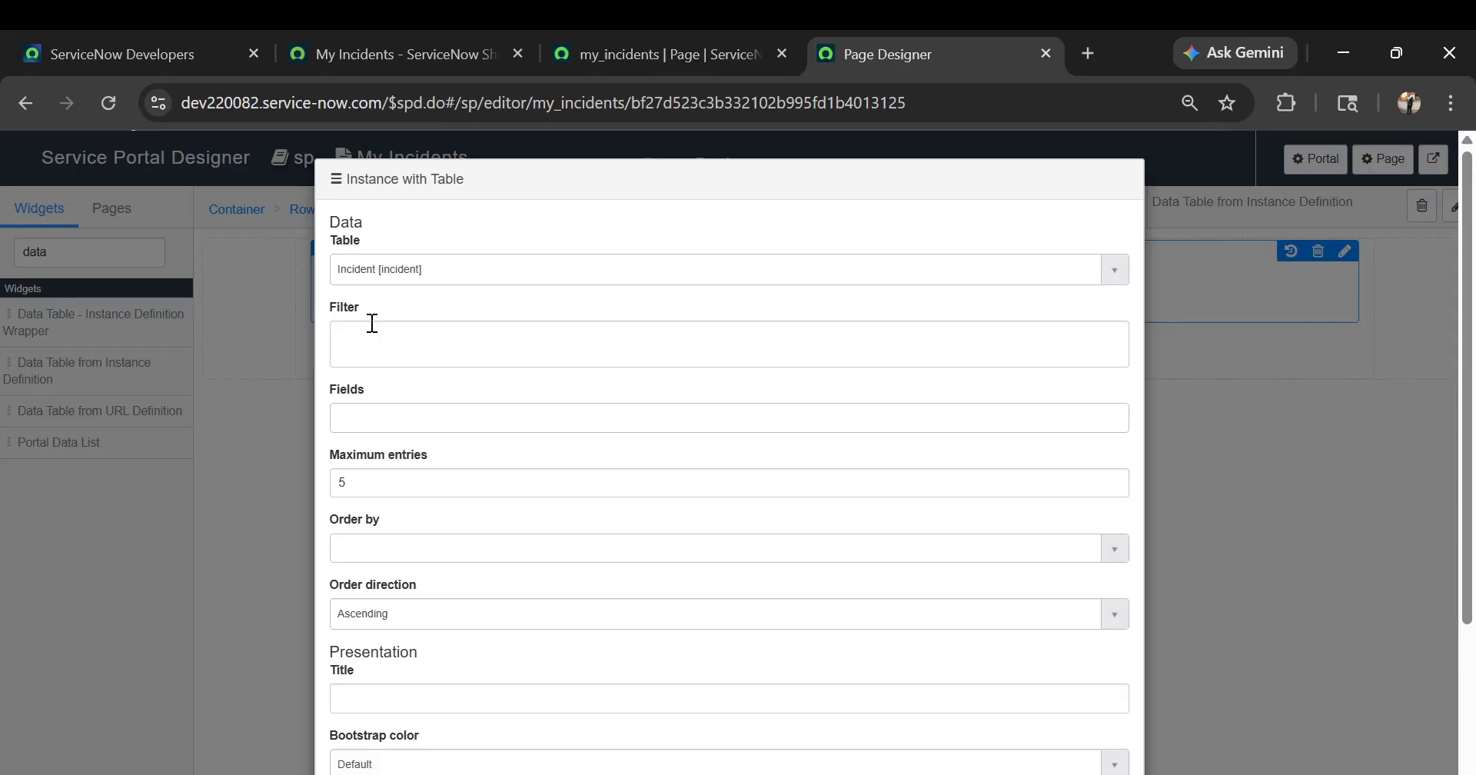
Add number, short_description and priority as the fields shown in the widget's incident table
left_click(372, 323)
left_click(372, 417)
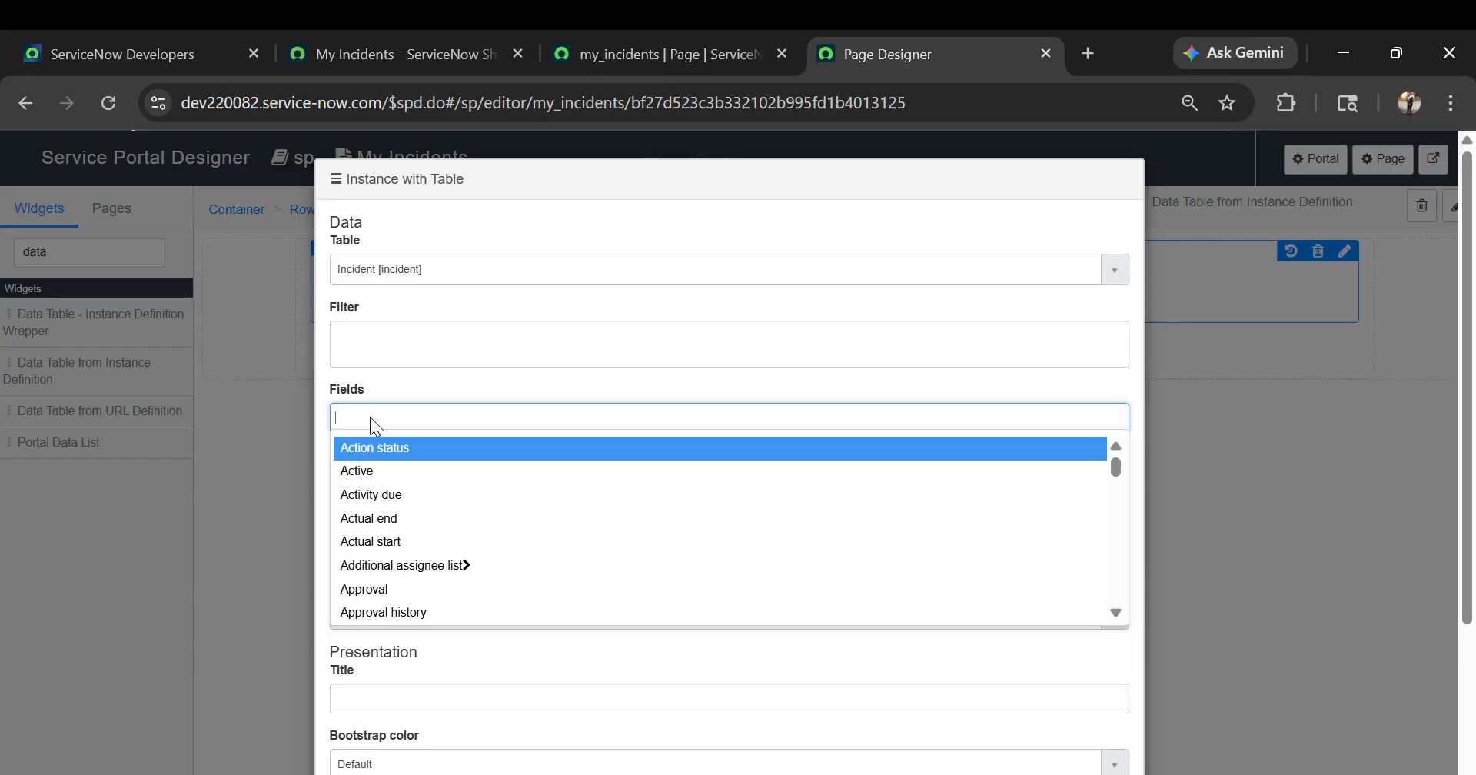
scroll(377, 538, "down", 5)
scroll(380, 546, "down", 2)
type("numb")
key("Down")
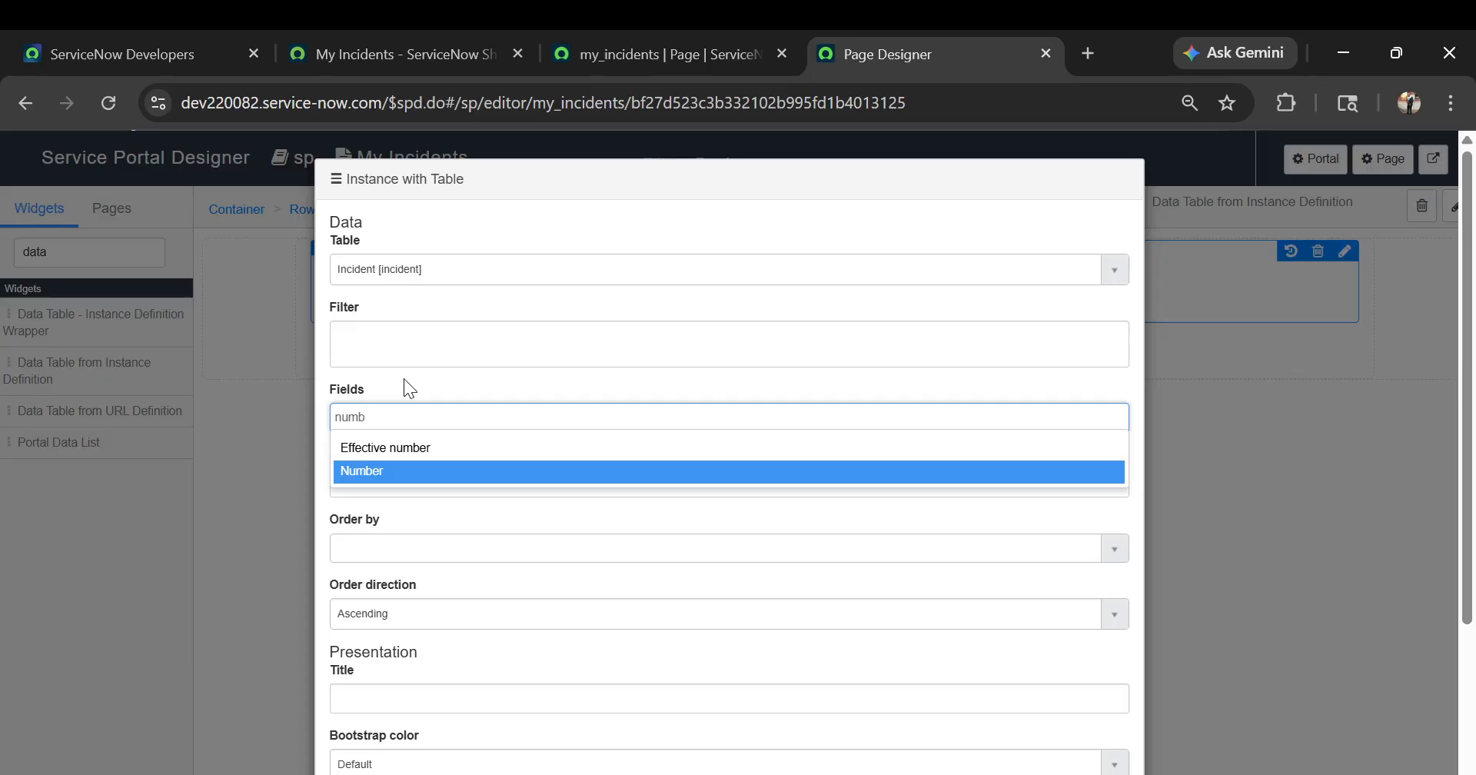
key("Return")
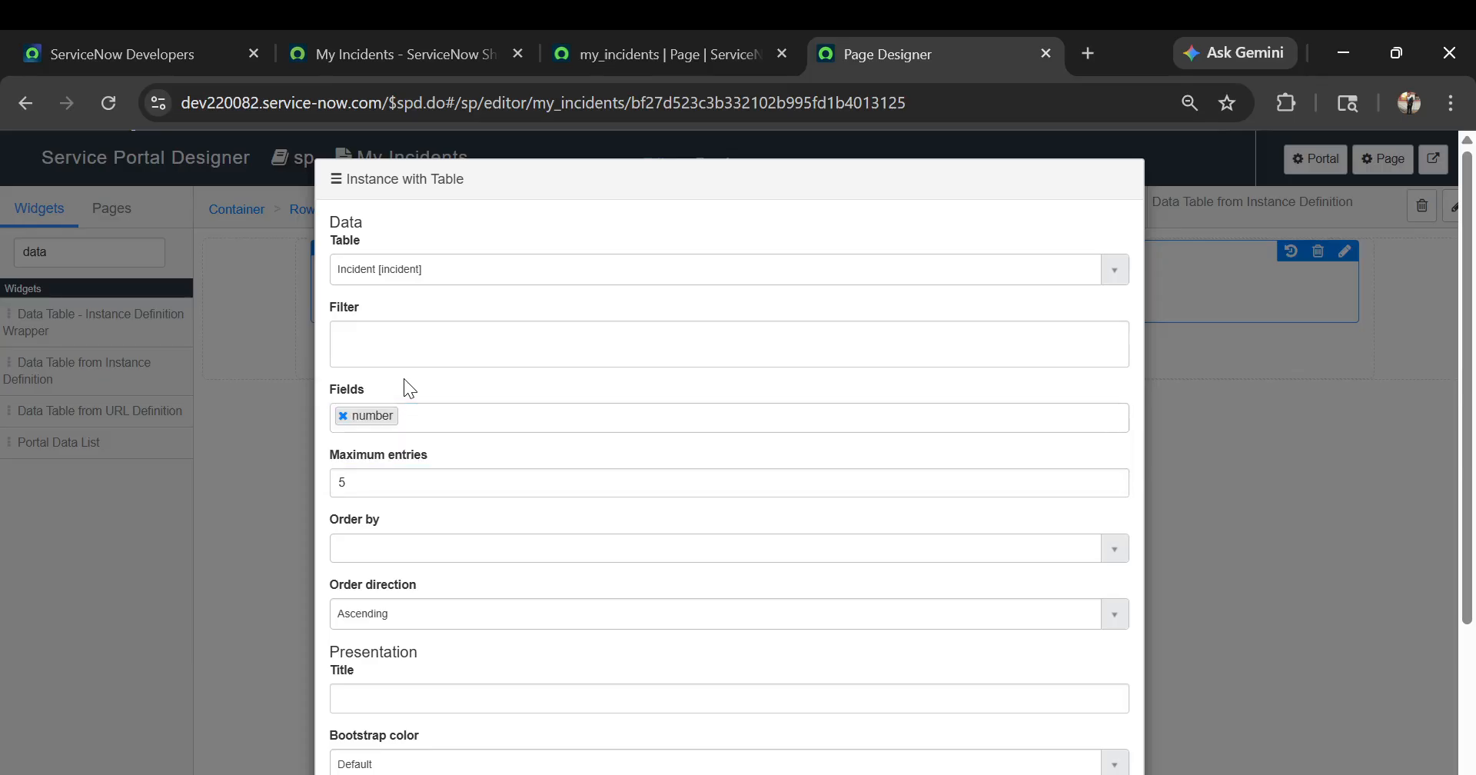
type("shor")
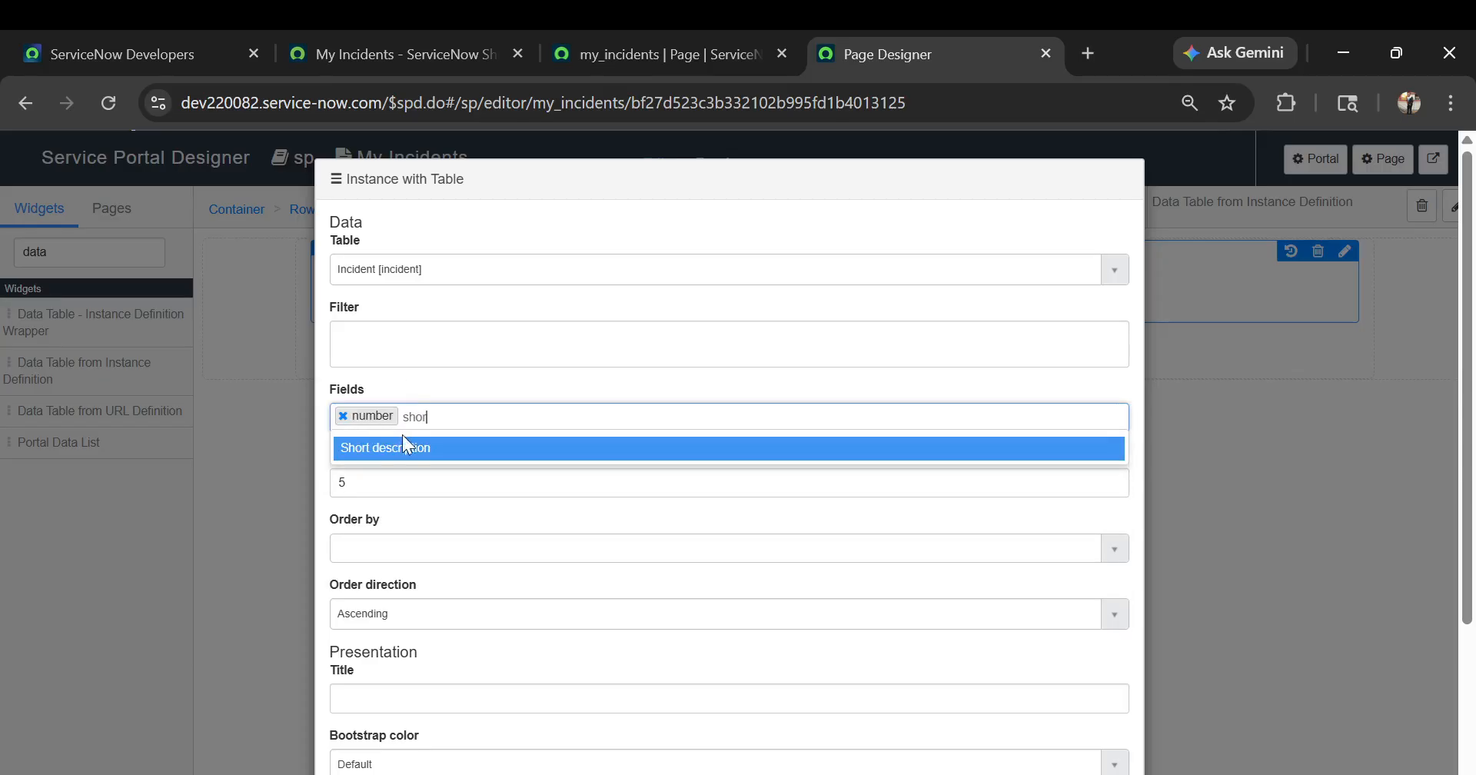
left_click(402, 449)
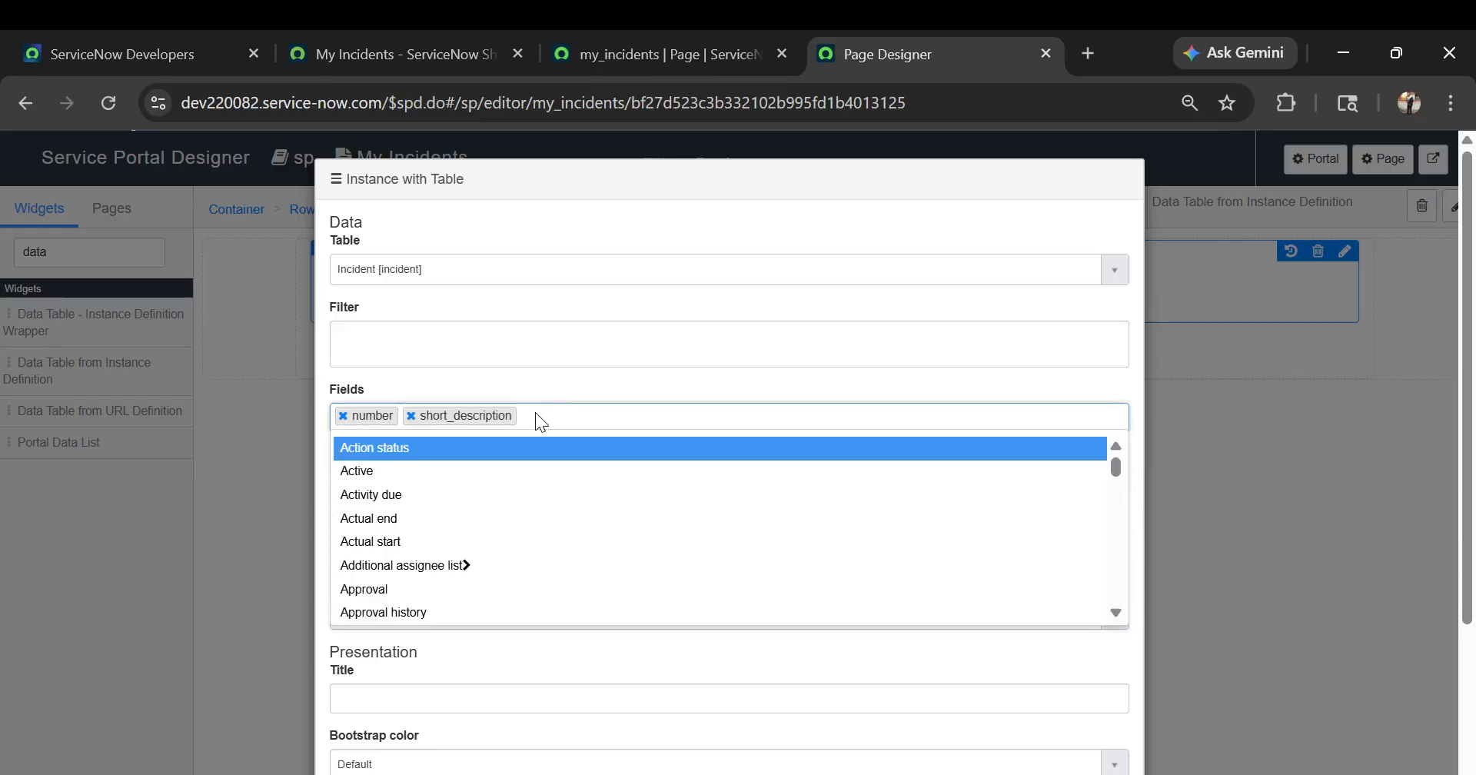
type("pri")
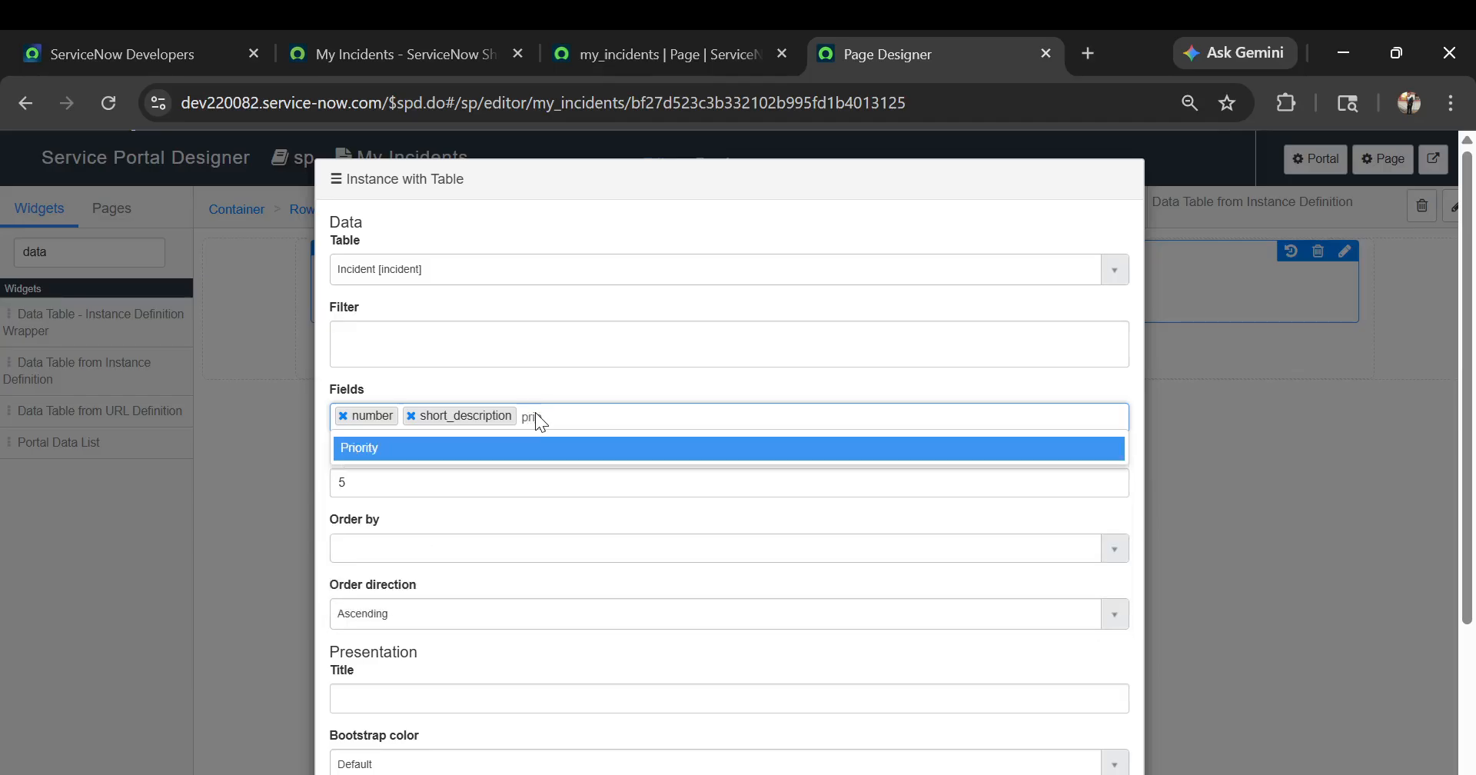
key("Return")
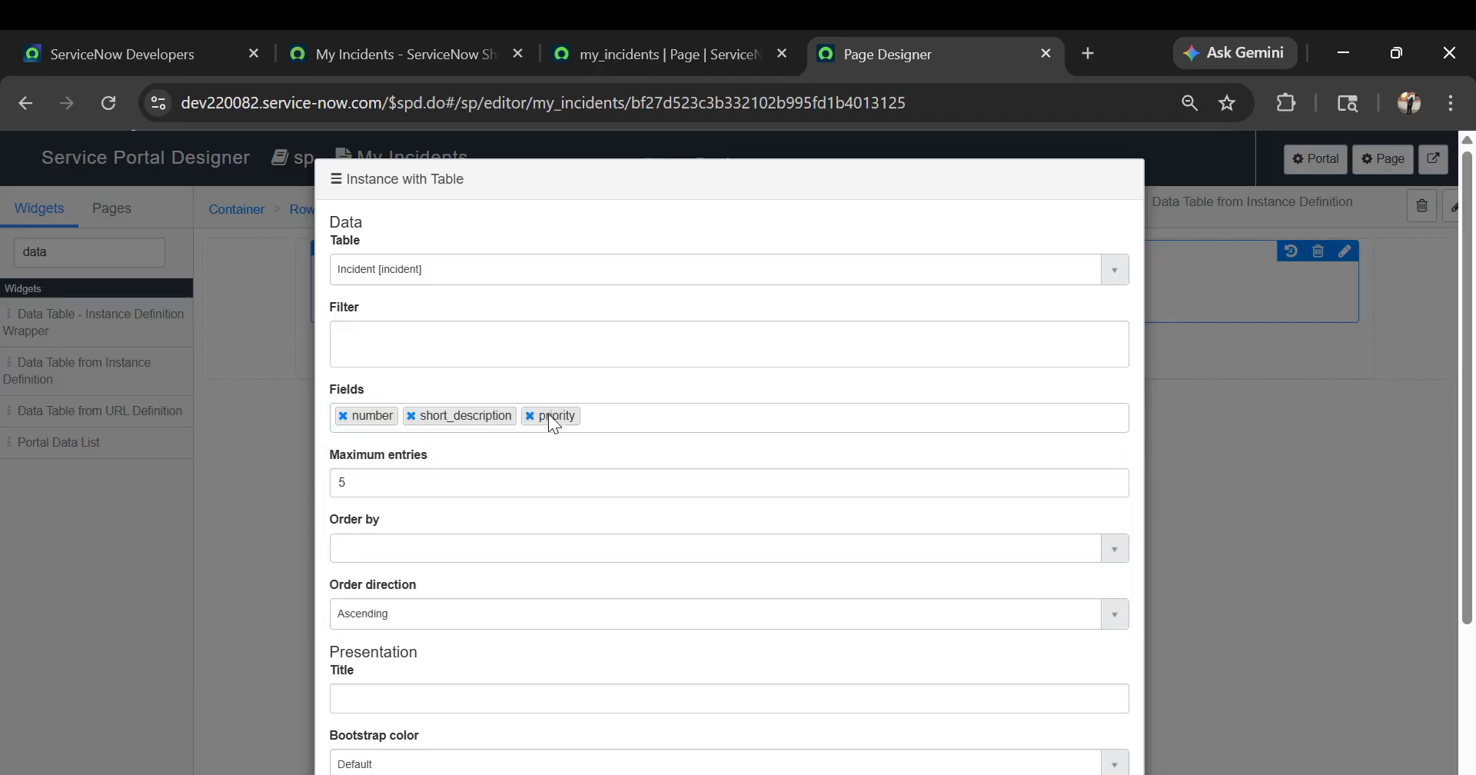
left_click(602, 414)
scroll(503, 569, "down", 6)
scroll(504, 569, "down", 5)
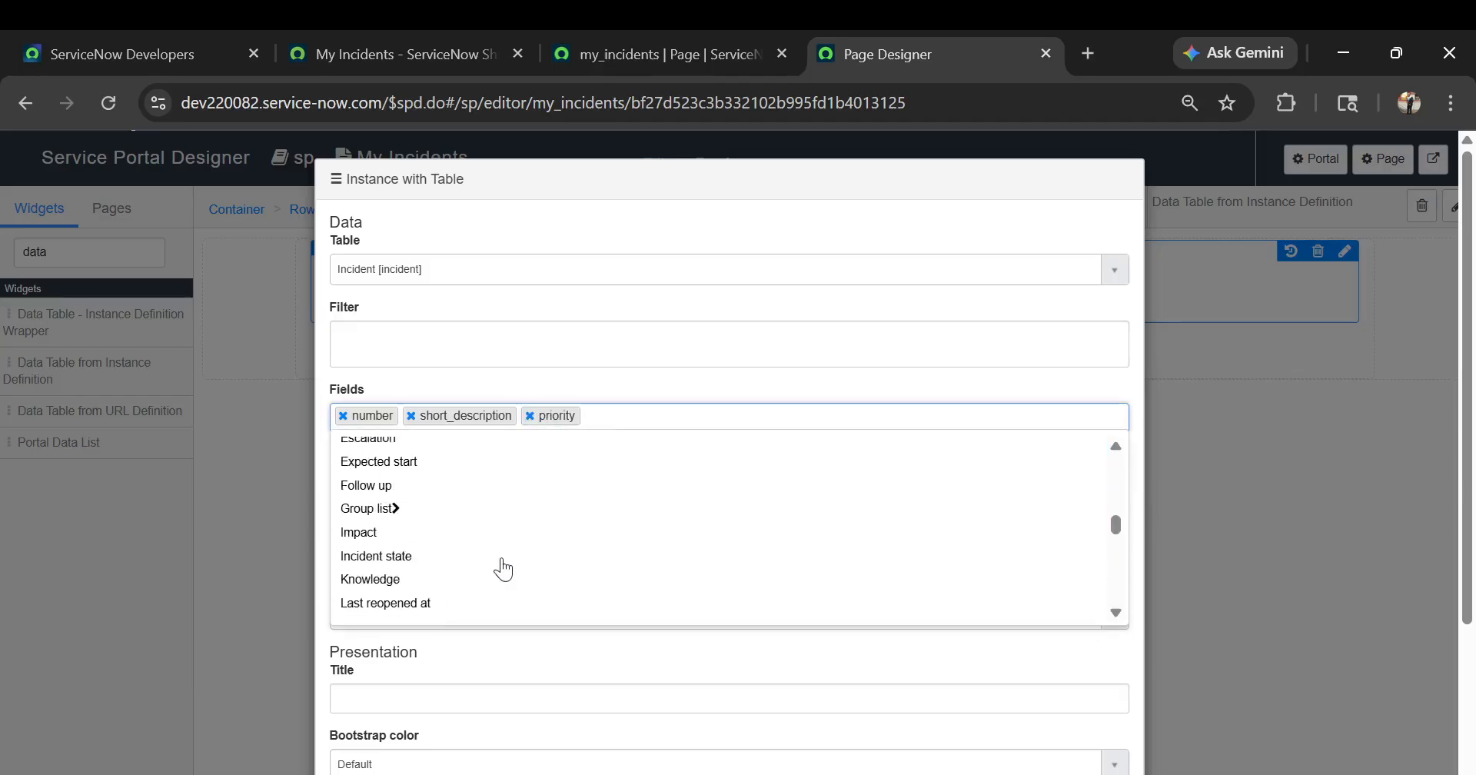
left_click(626, 415)
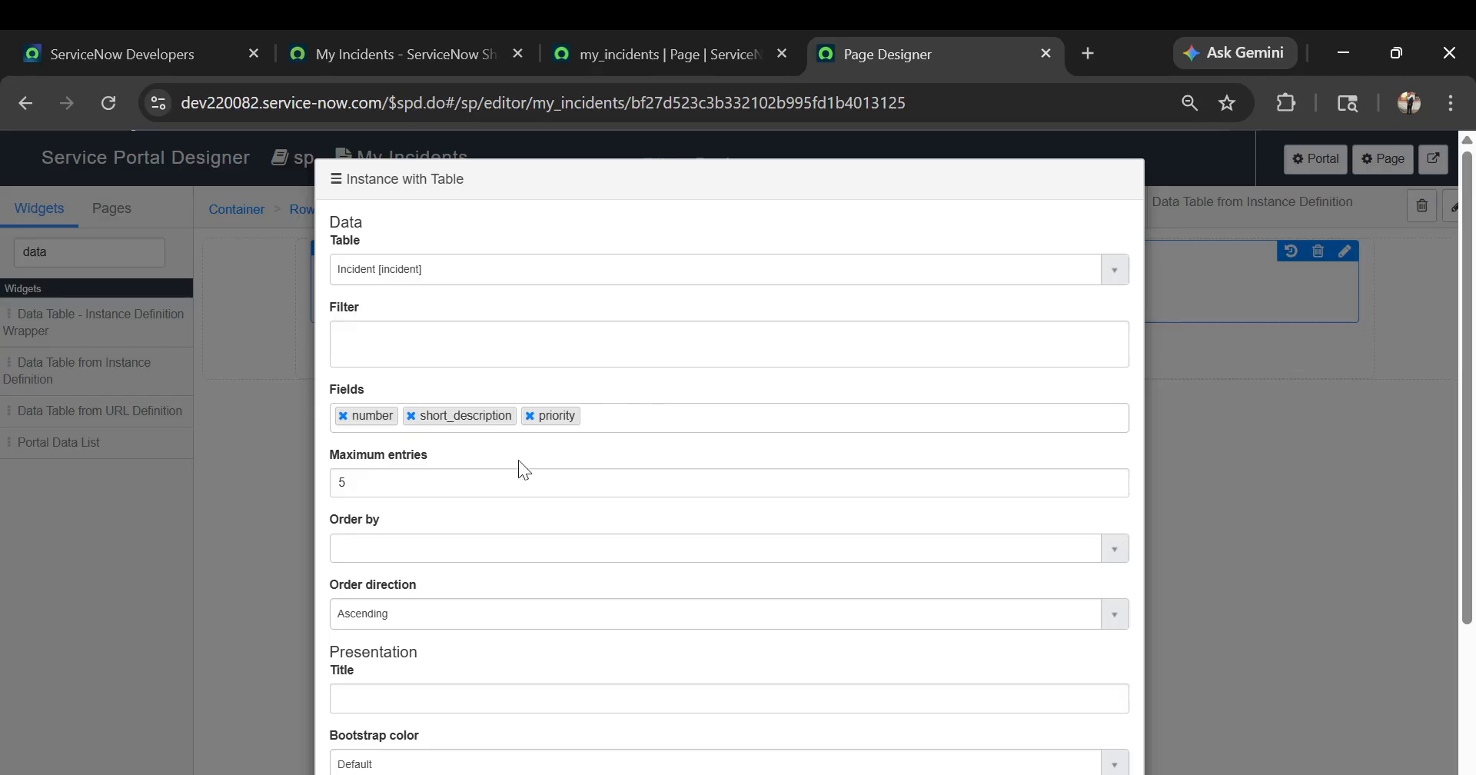
Title the incident data table widget "Incident logged by Me"
left_click(493, 477)
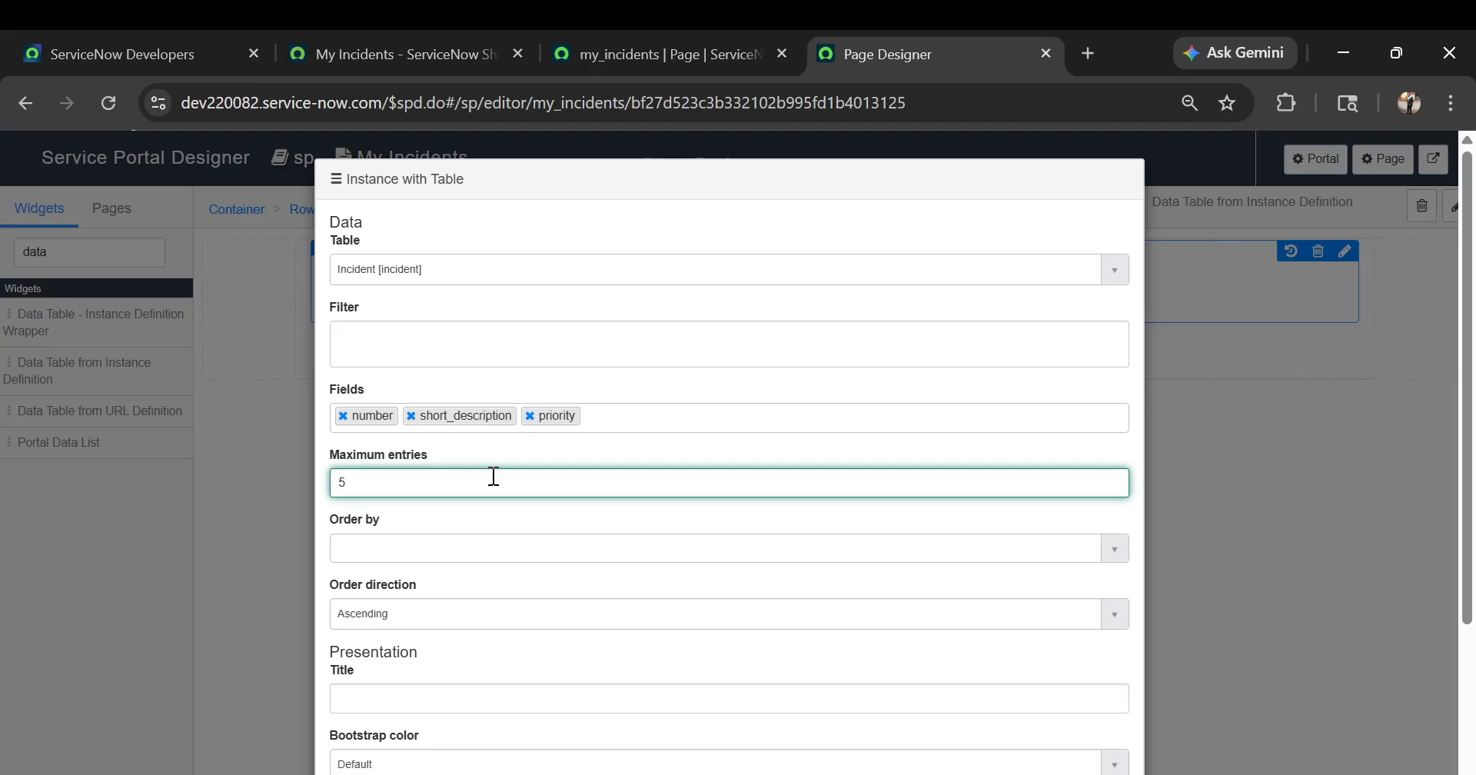
scroll(494, 477, "down", 1)
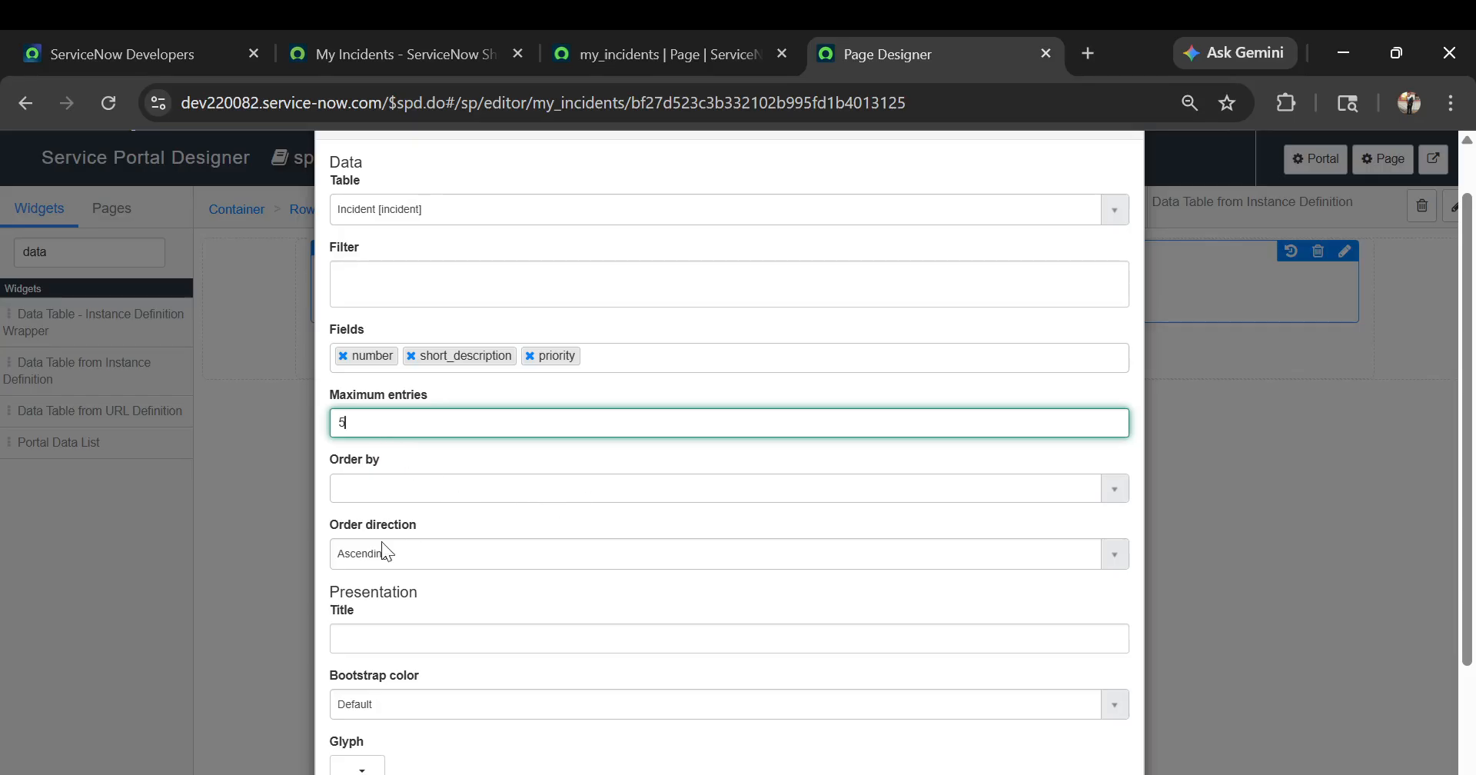
scroll(640, 519, "down", 1)
scroll(639, 513, "down", 2)
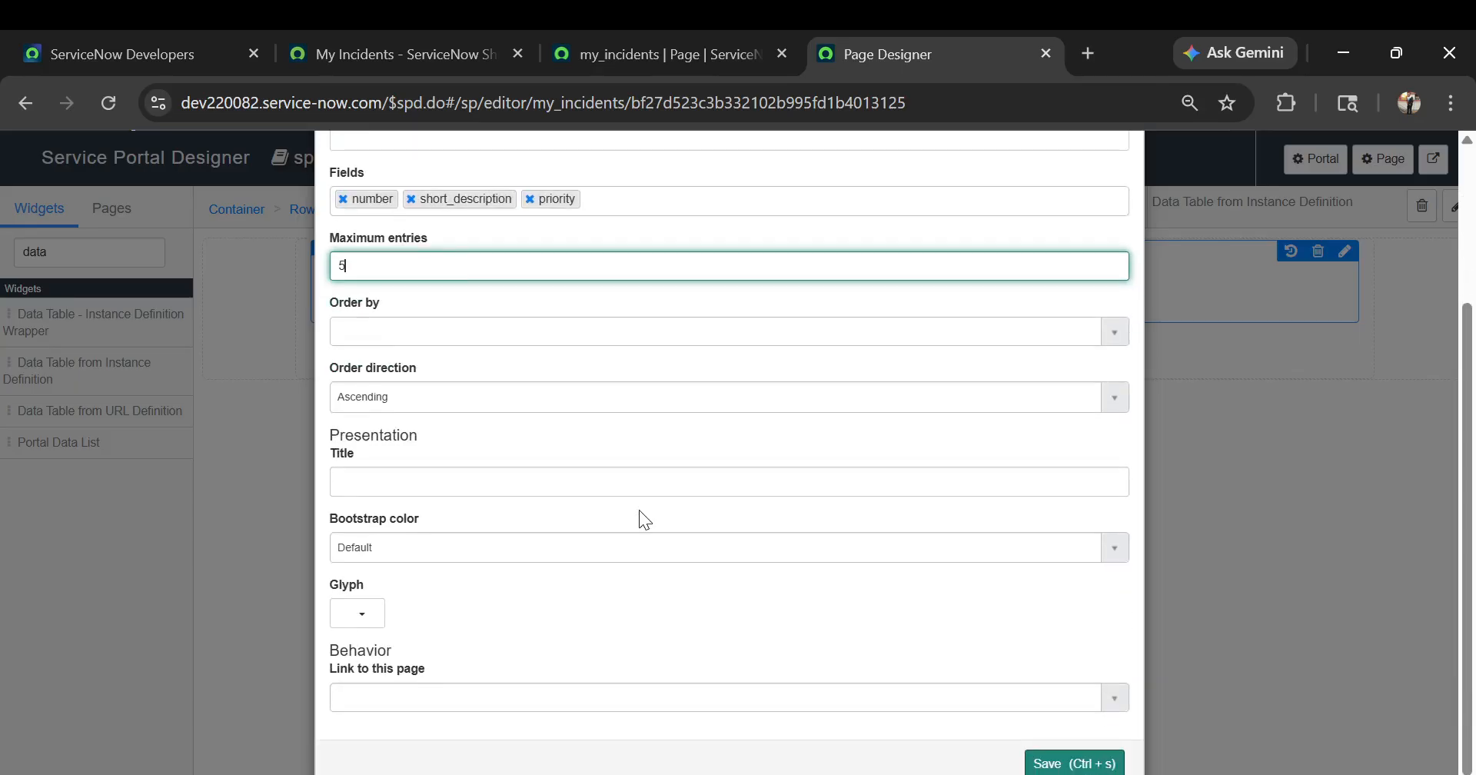
left_click(382, 481)
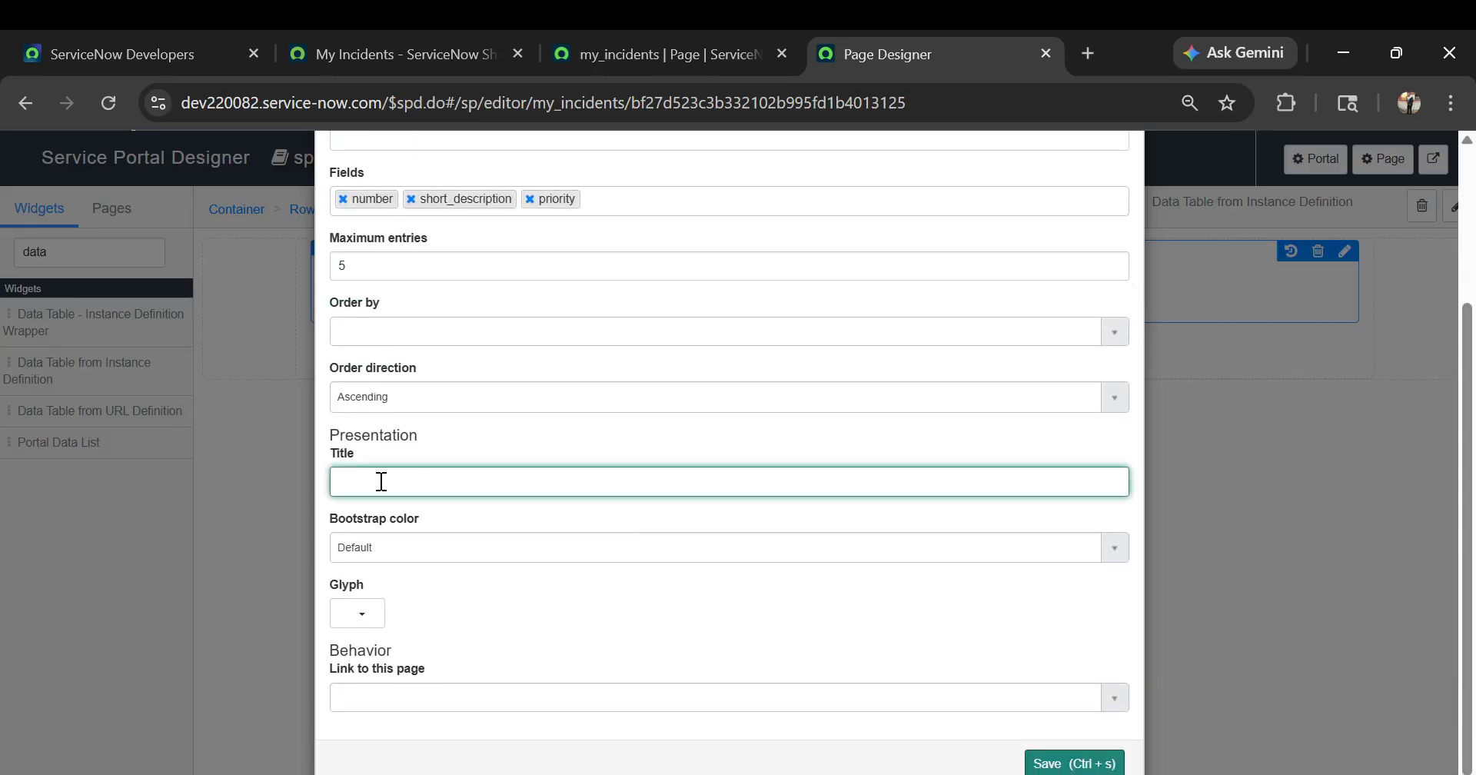
type("Incident")
type("loc")
key("BackSpace")
type("gged by Me")
Set the widget's filter to caller_id=javascript:gs.getUserID() and save the widget options
scroll(435, 483, "down", 1)
scroll(438, 546, "up", 2)
scroll(487, 455, "up", 2)
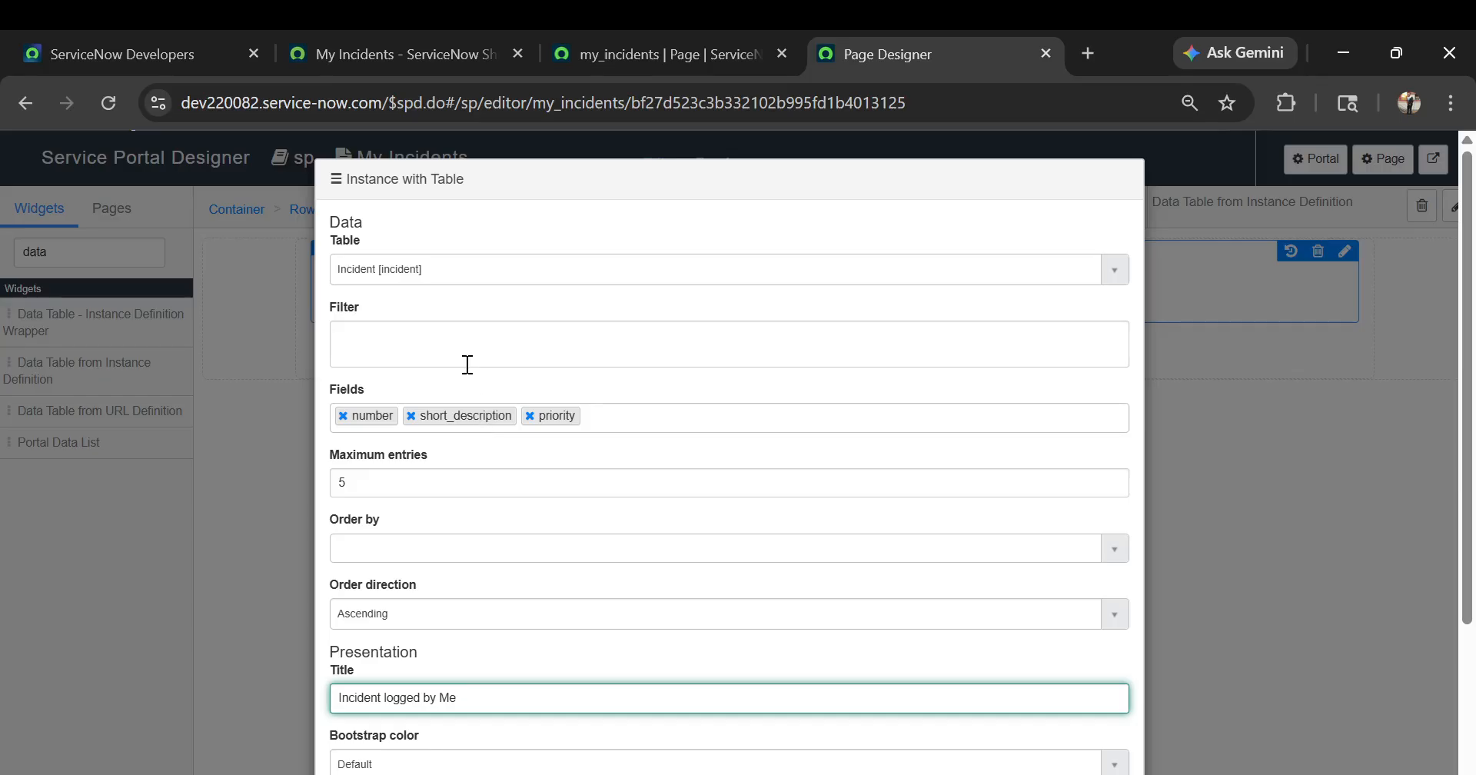
left_click(429, 351)
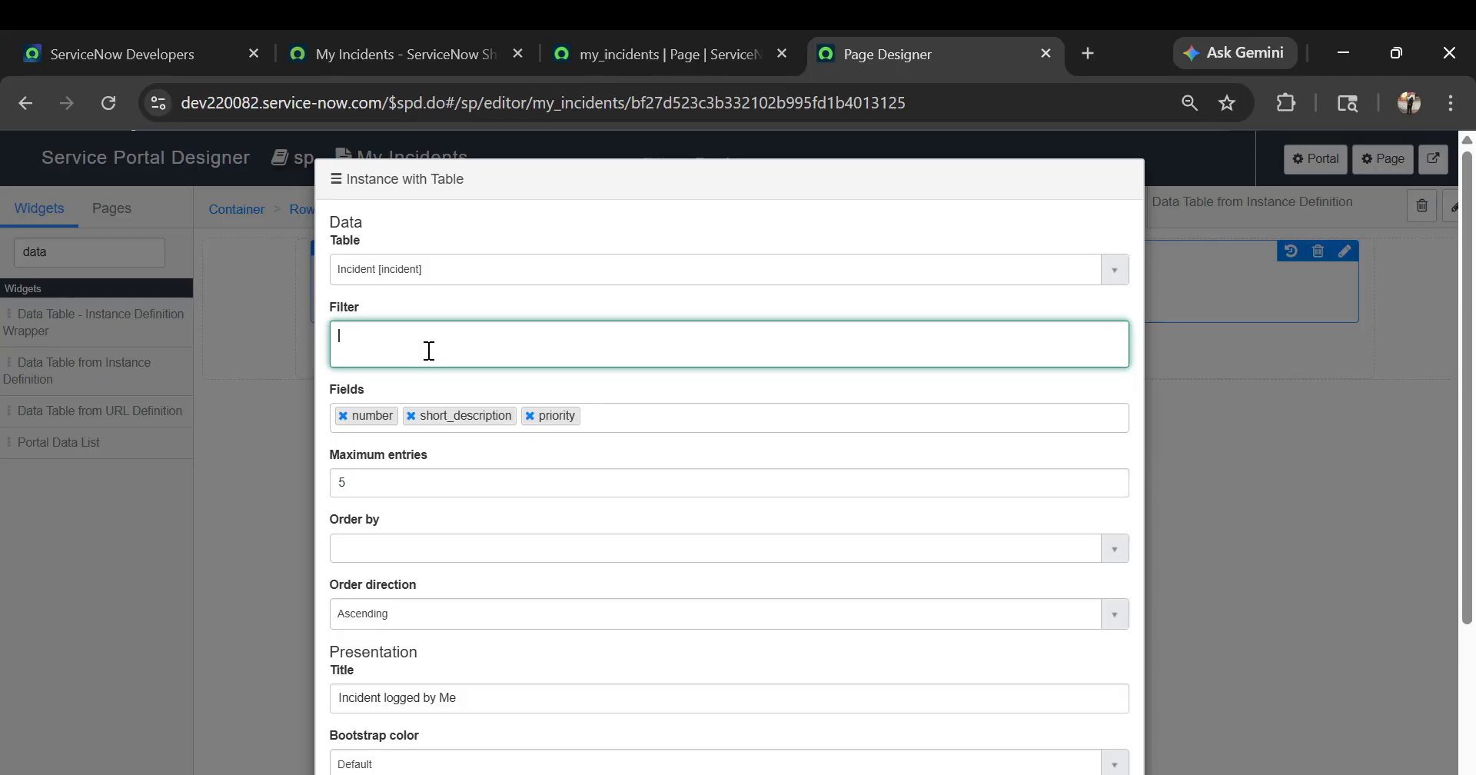
type("calle")
type("r")
type("_id")
type("=")
type("javascript")
type(":")
type(":gs")
type(".")
type("ge")
type("tUserI")
type("D")
type("()")
scroll(530, 352, "down", 3)
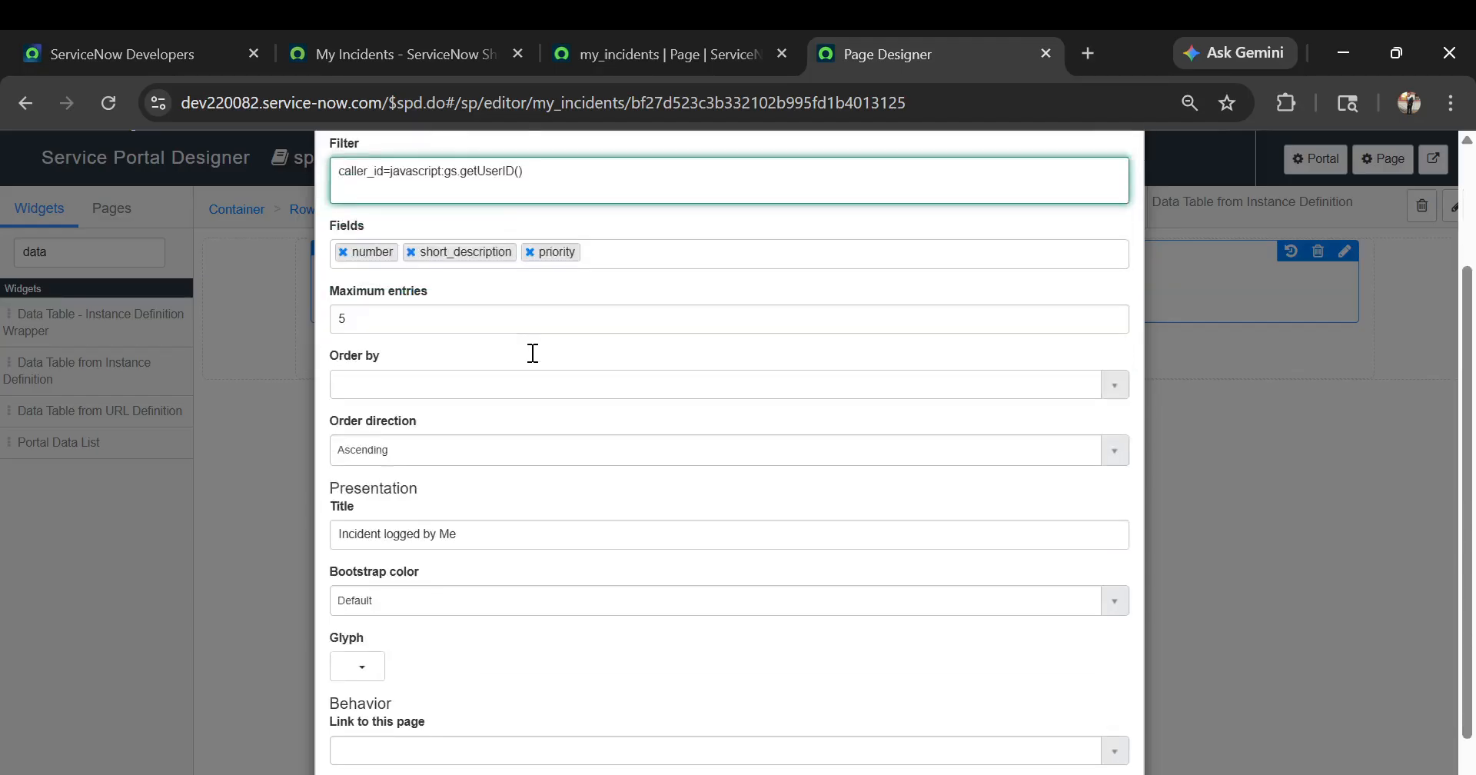
left_click(1053, 759)
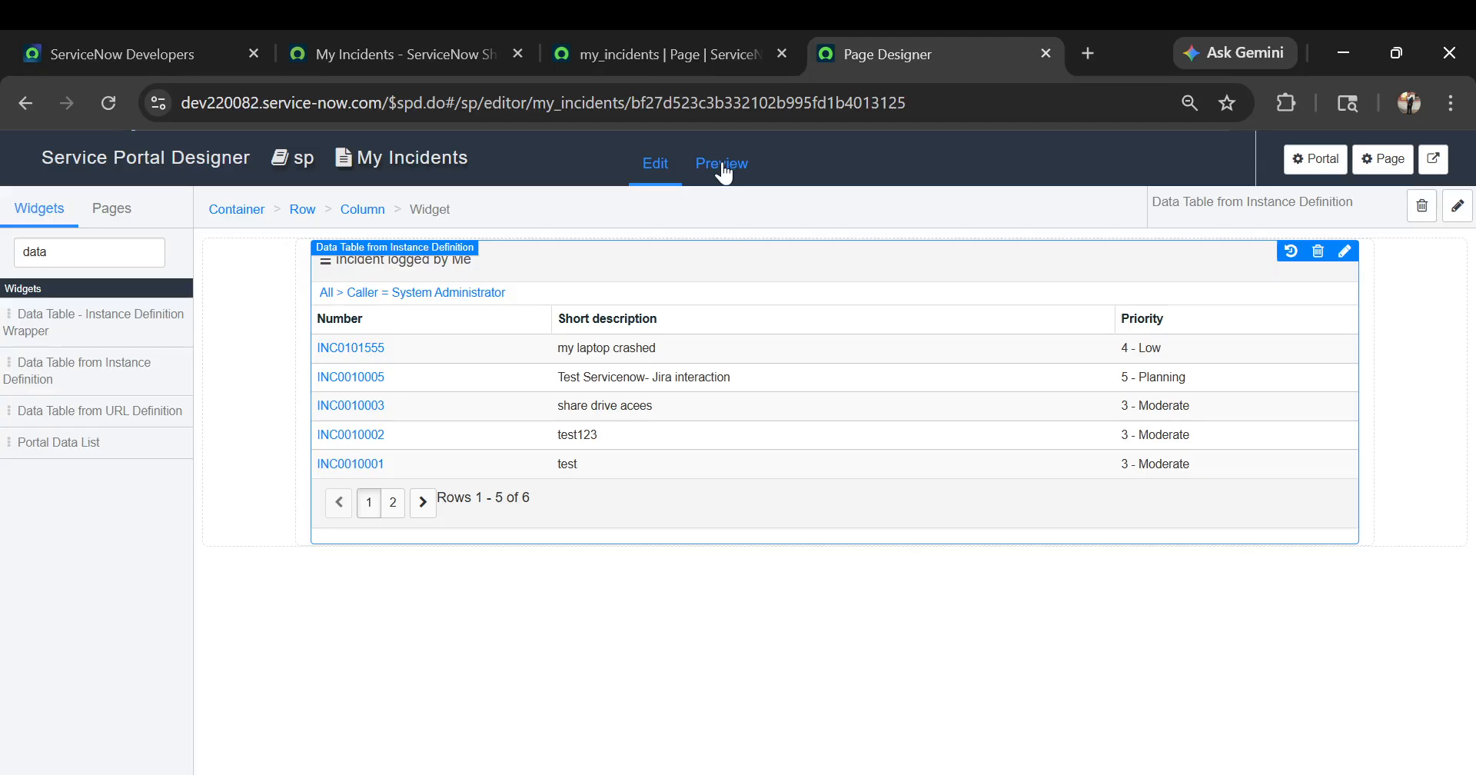
Preview the My Incidents page in the designer and reload the live my_incidents portal page to check the incident table
left_click(725, 170)
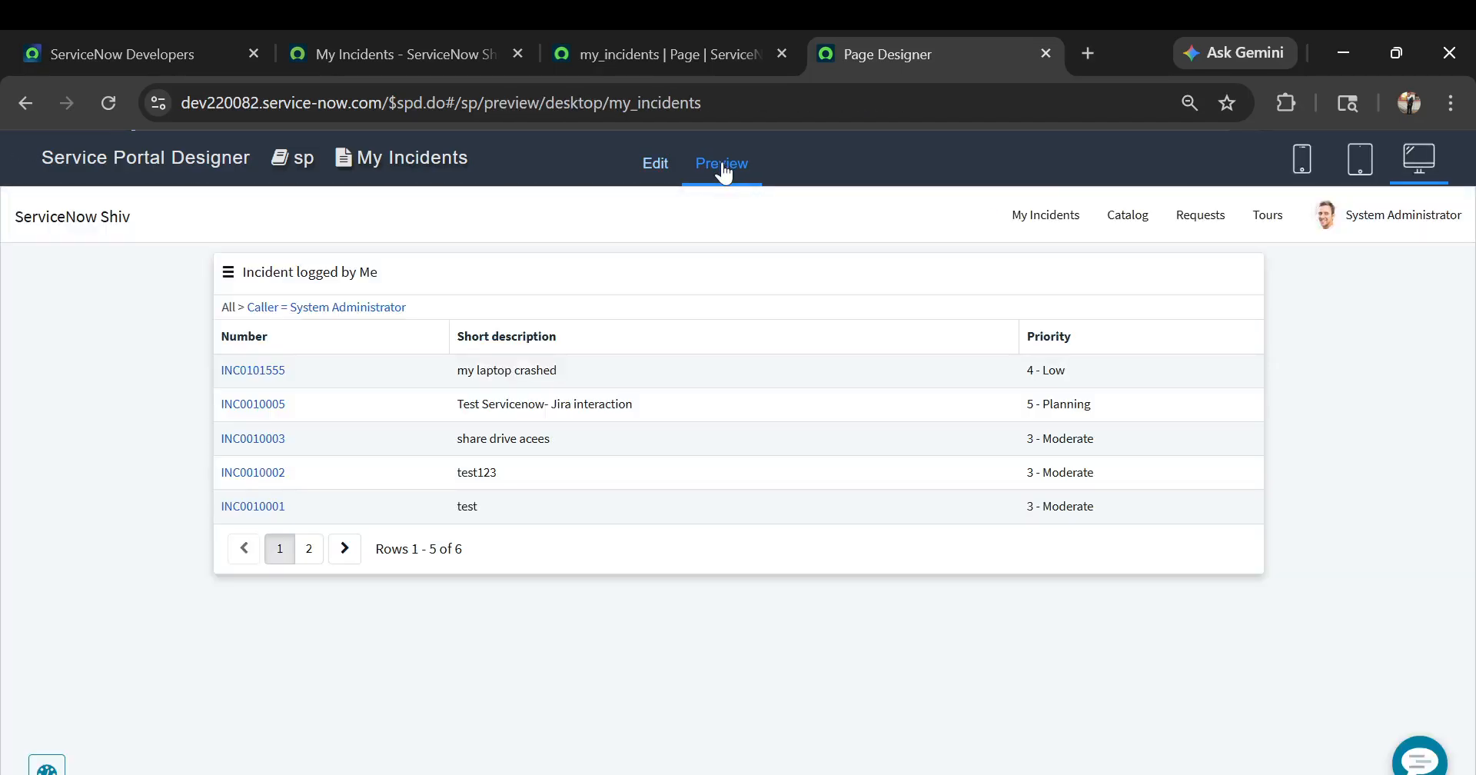
left_click(644, 52)
left_click(473, 45)
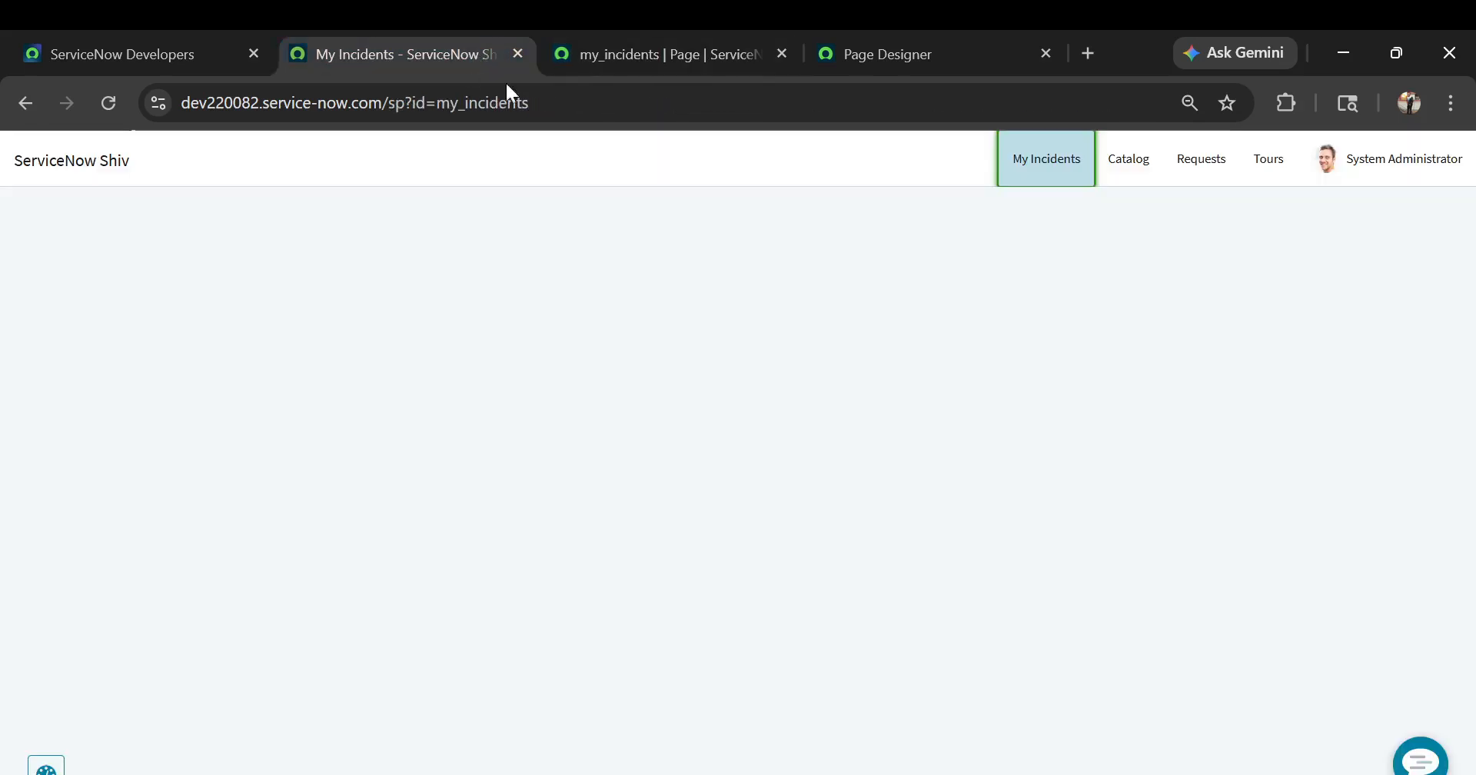
left_click(553, 95)
key("Return")
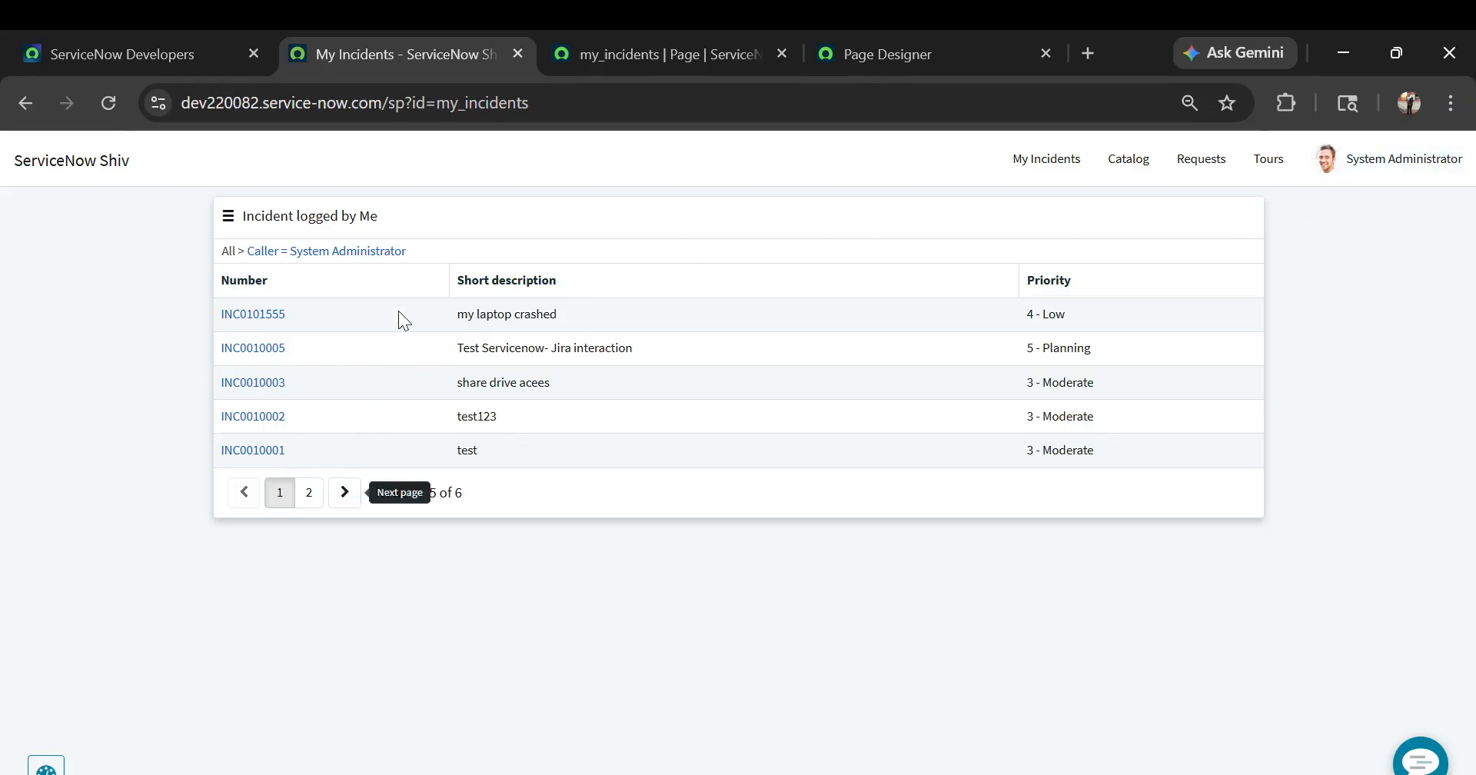
left_click(695, 40)
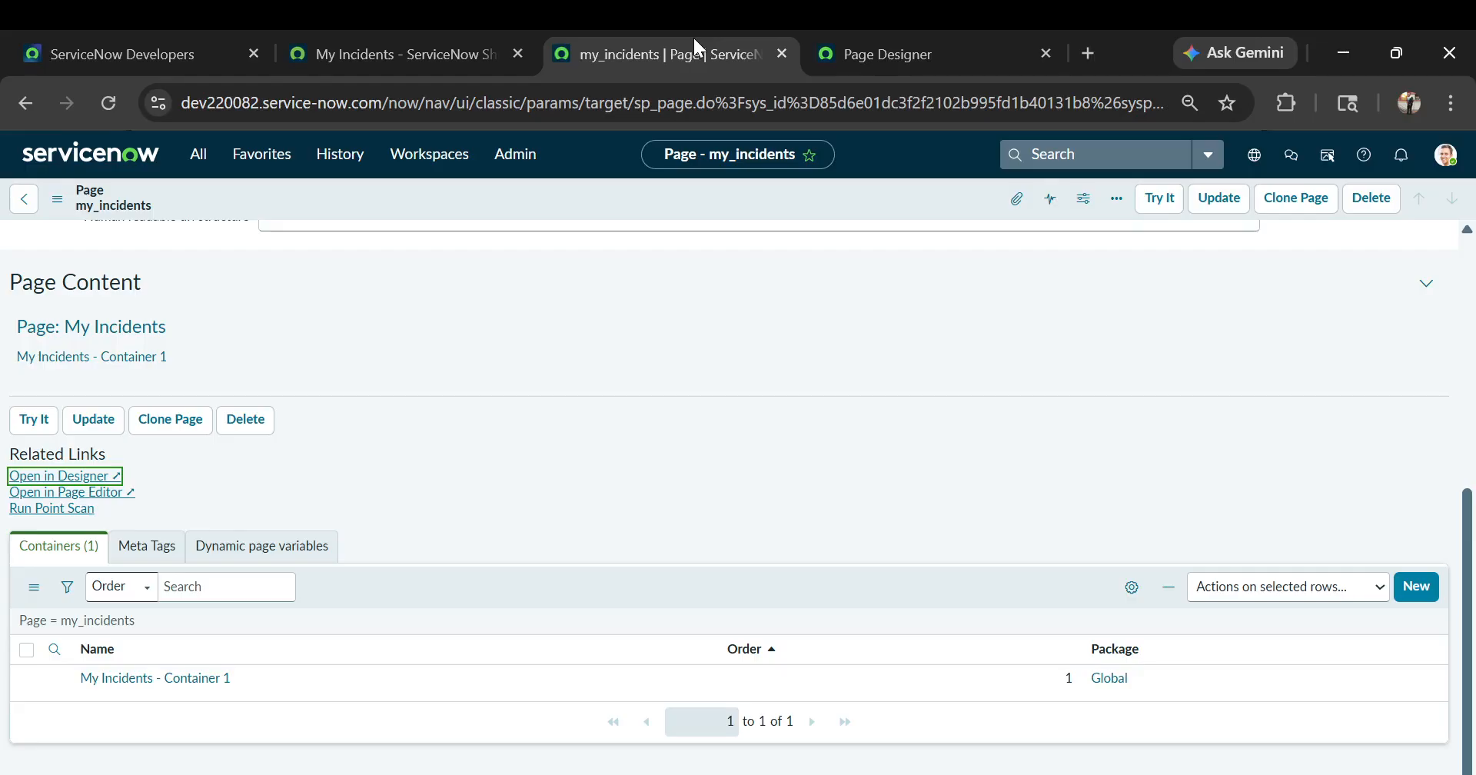
left_click(858, 67)
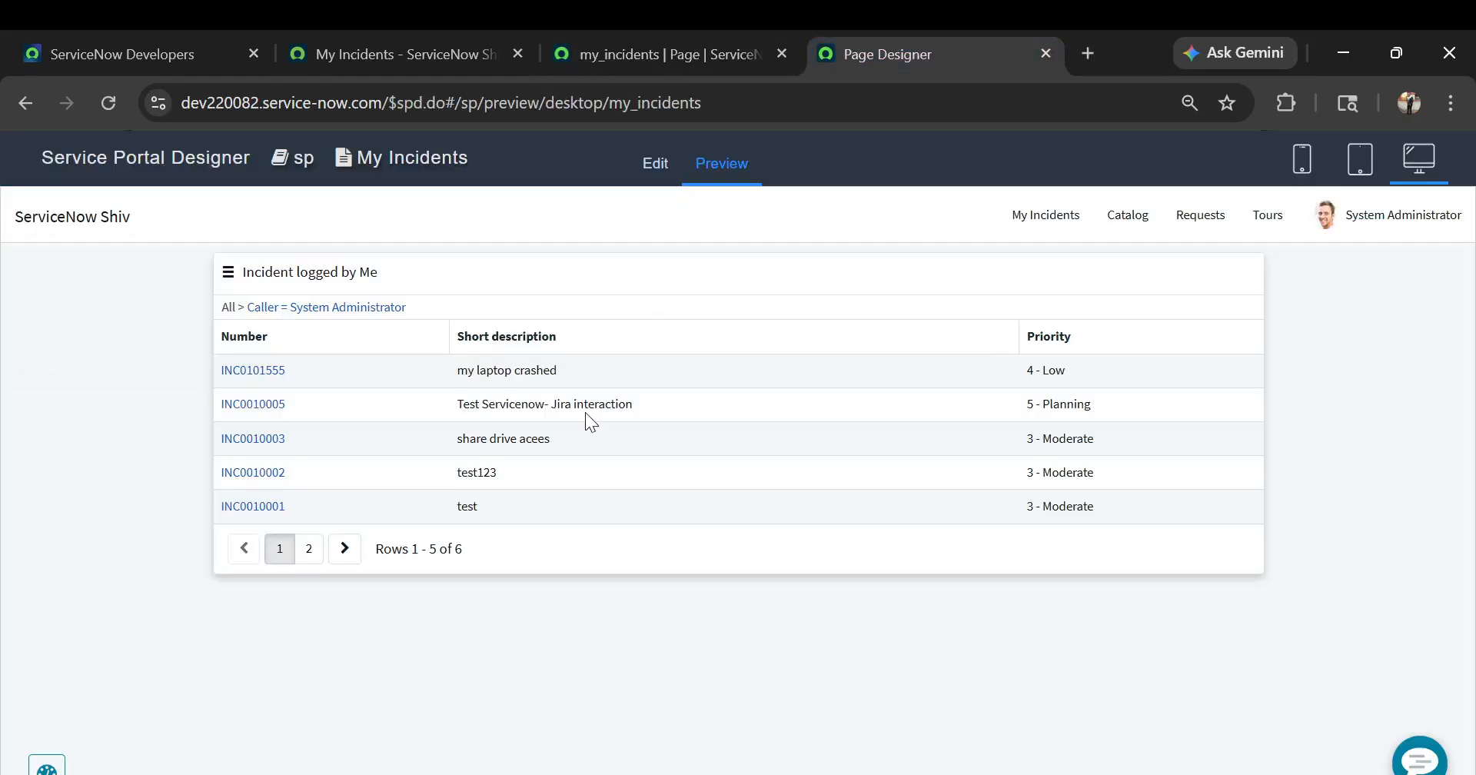
left_click(581, 51)
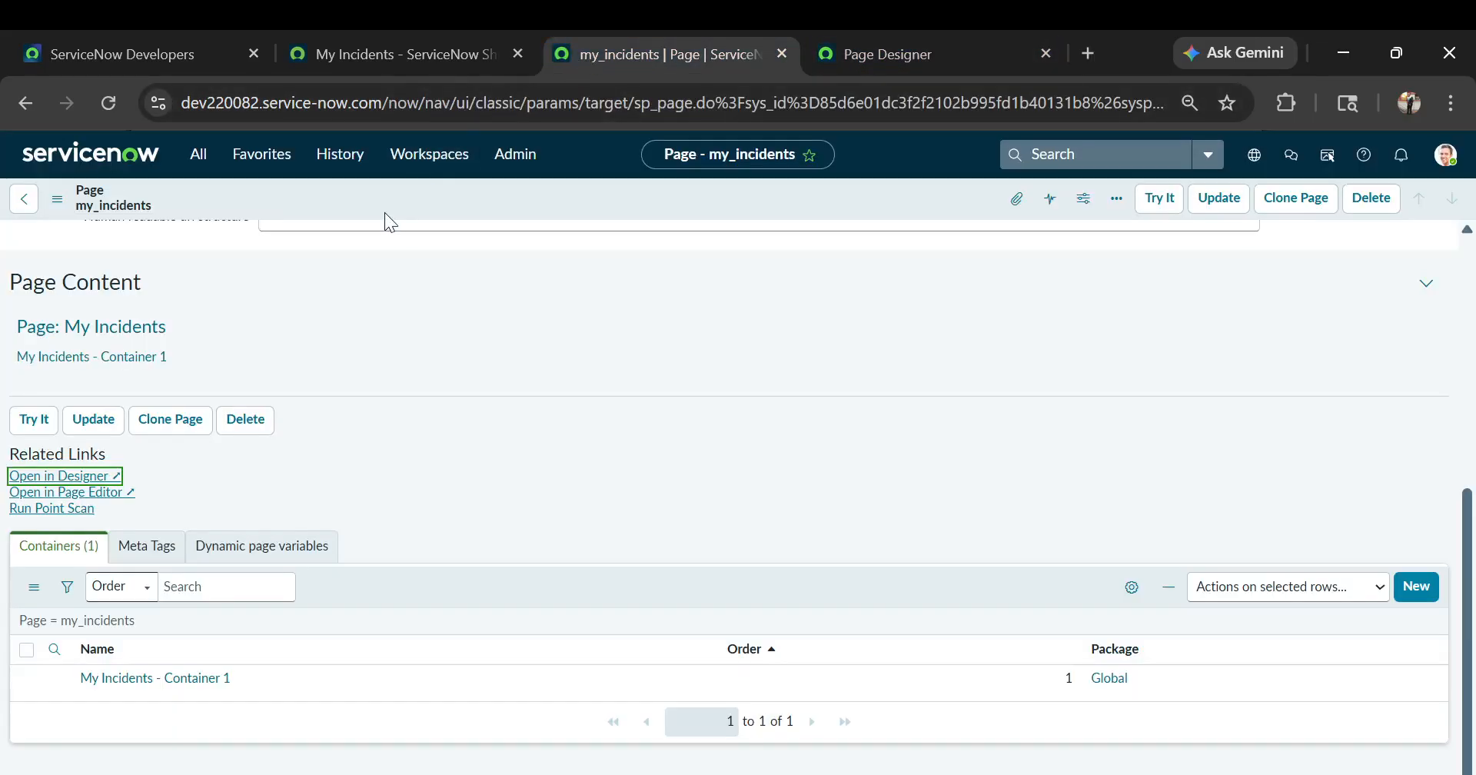
left_click(426, 57)
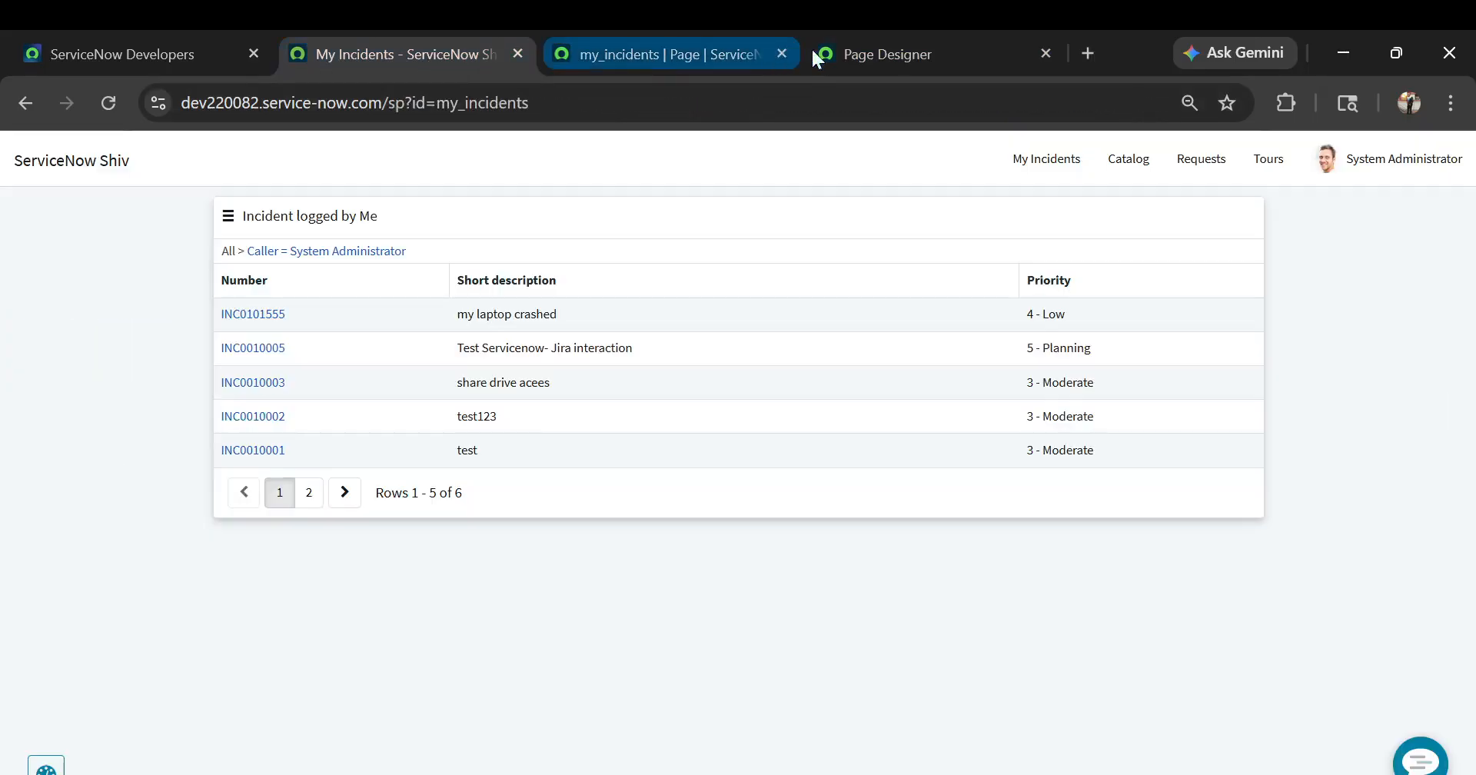
In the Page Designer preview, set the incident table's maximum entries to 10 in its saved instance options and sort it by short description
left_click(840, 49)
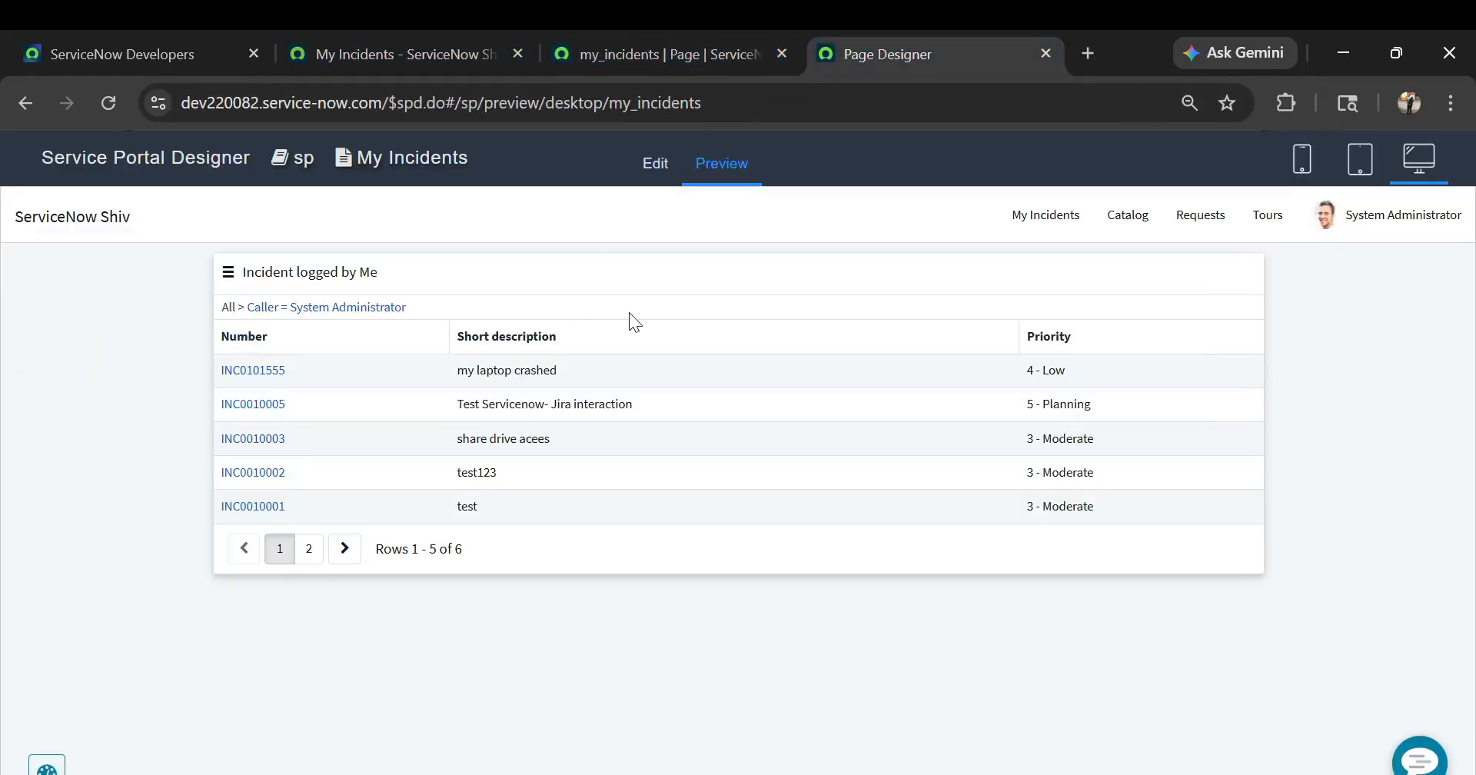
right_click(602, 279, "ctrl")
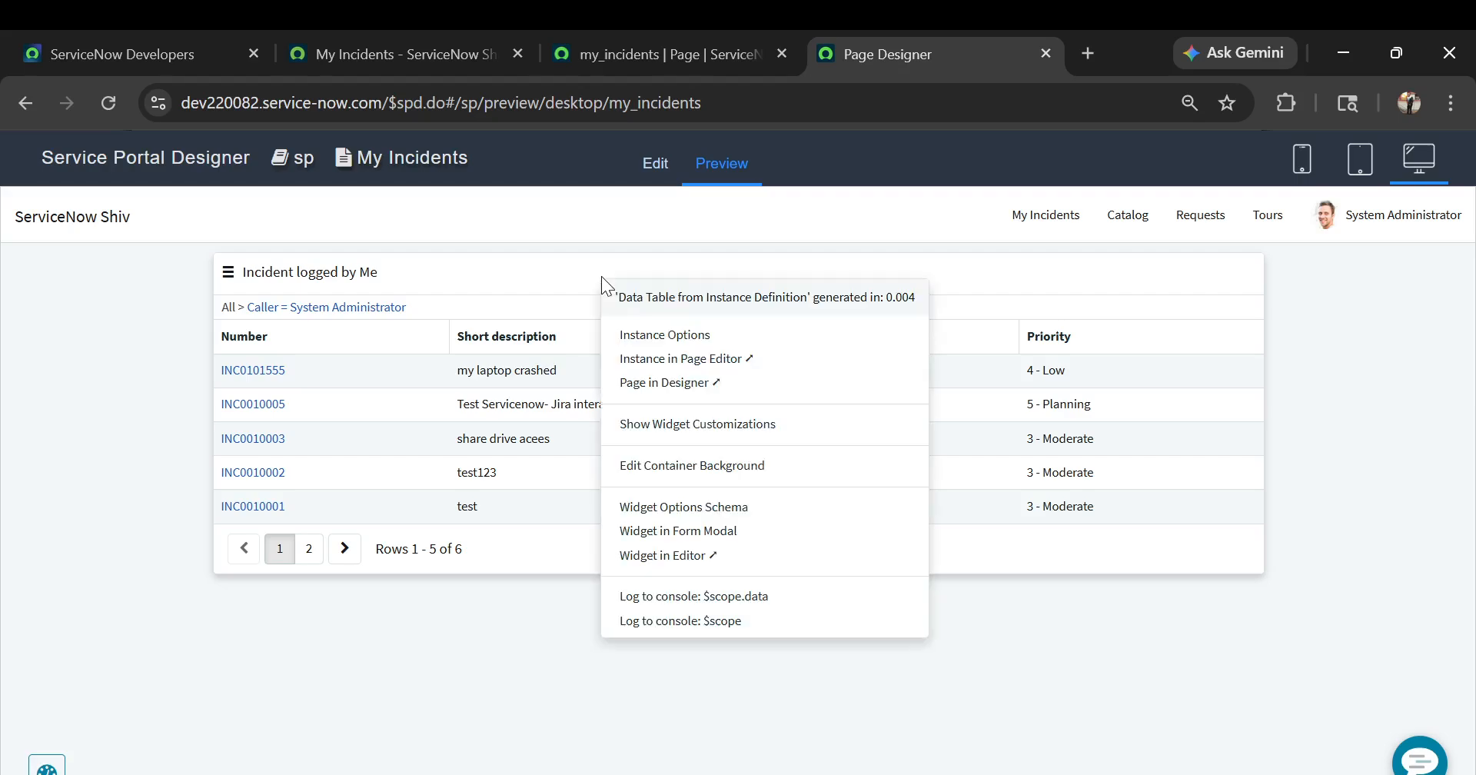
left_click(678, 336)
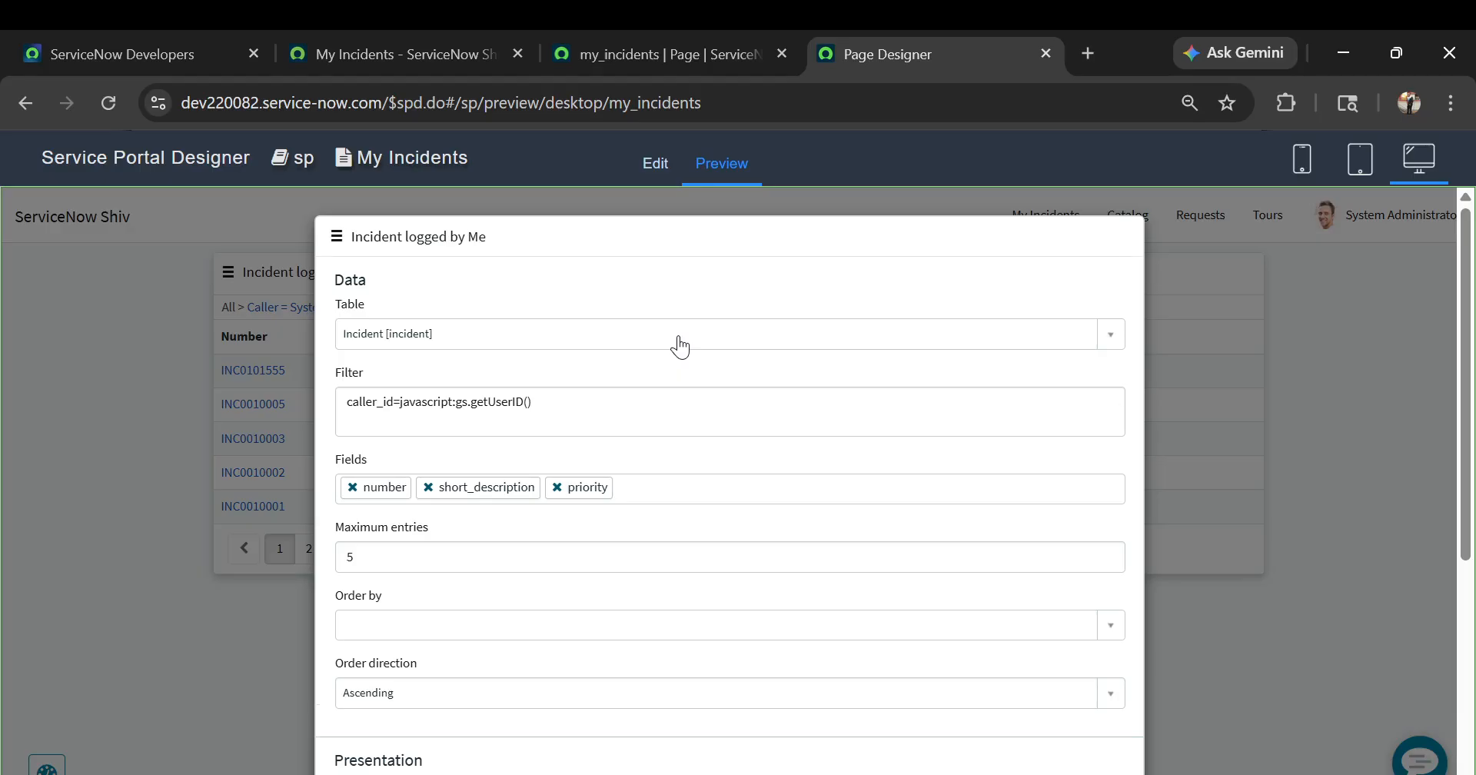
scroll(680, 346, "down", 2)
left_click(416, 429)
key("BackSpace")
type("10")
scroll(416, 428, "down", 4)
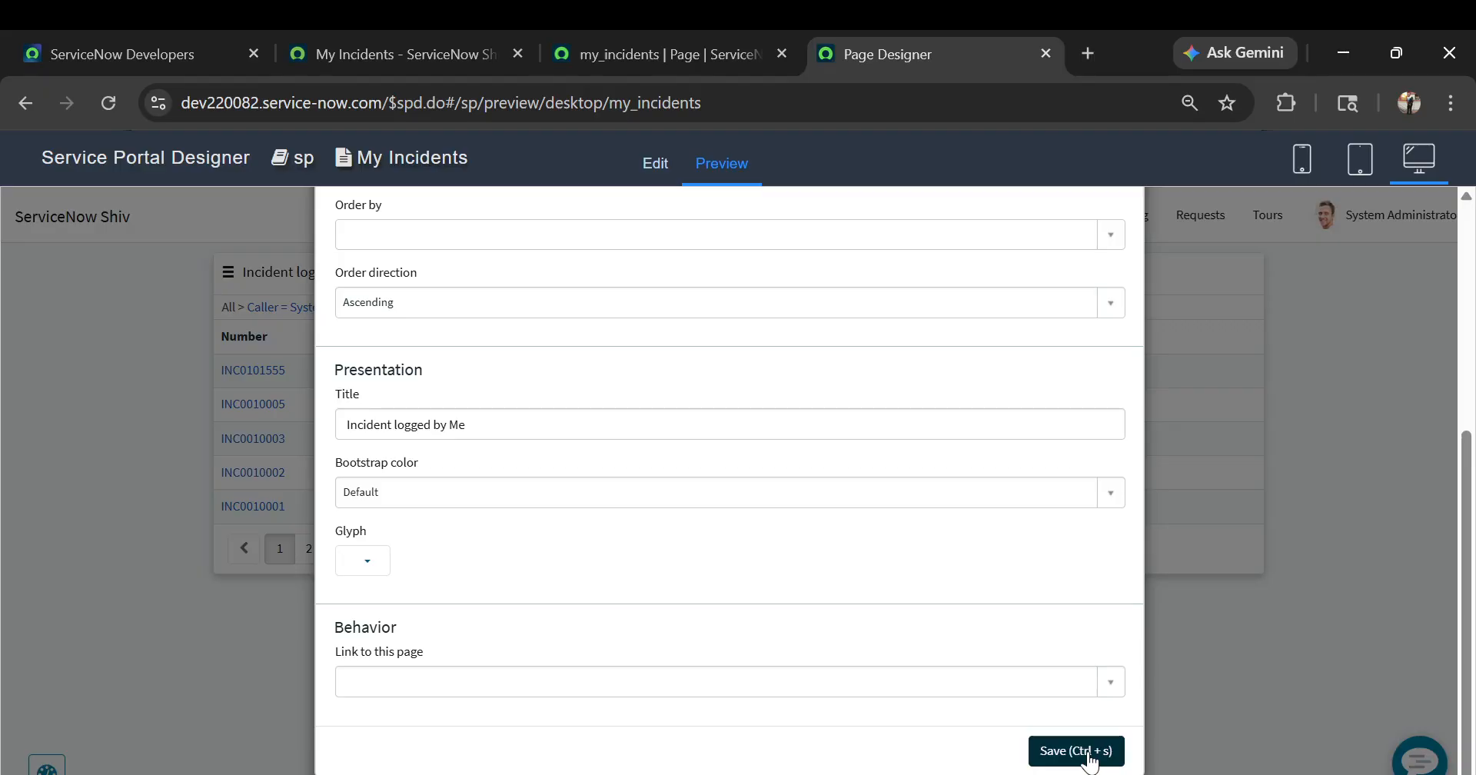
left_click(1089, 757)
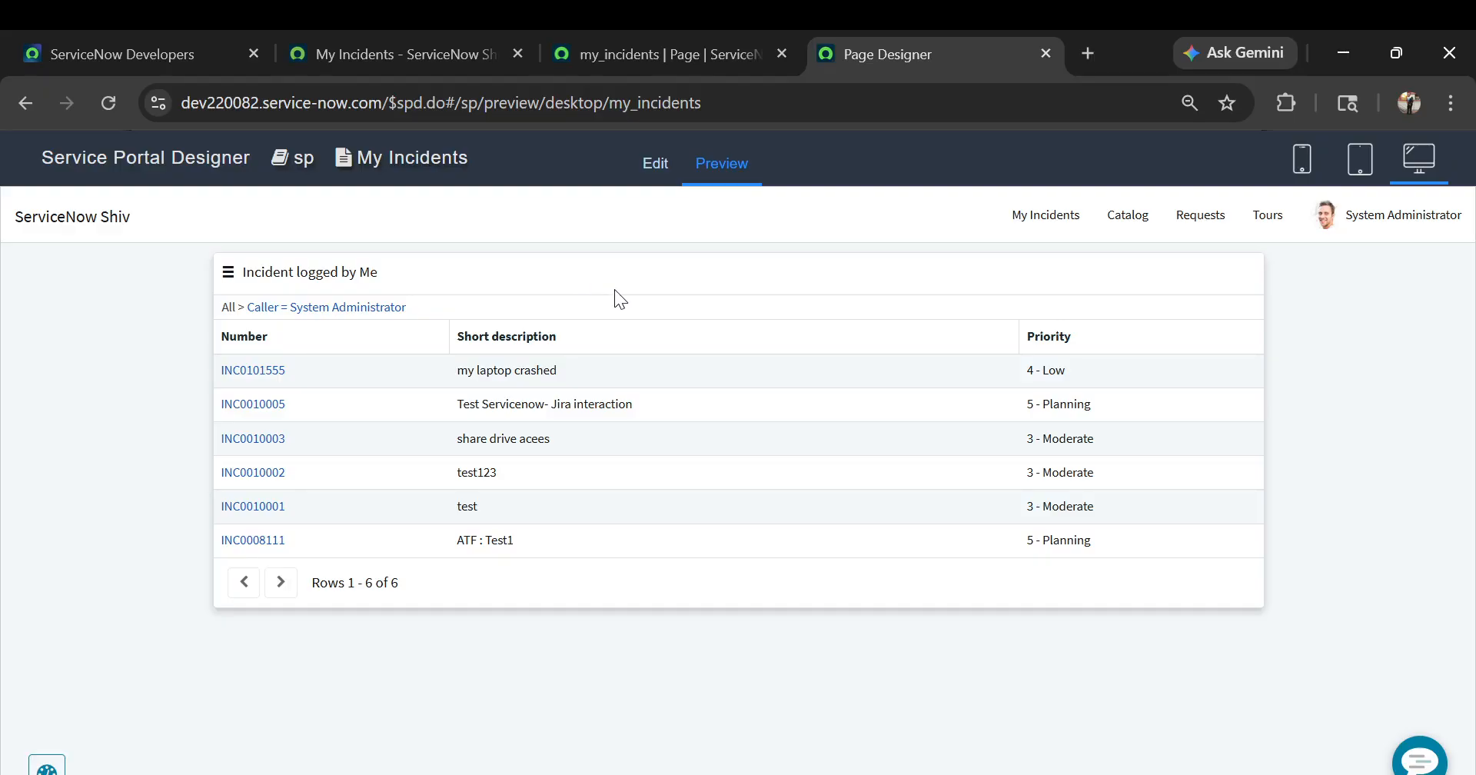
left_click(663, 336)
Review the incident table's instance options, search its table choices for sys_user, and close the options without saving
right_click(626, 307, "ctrl")
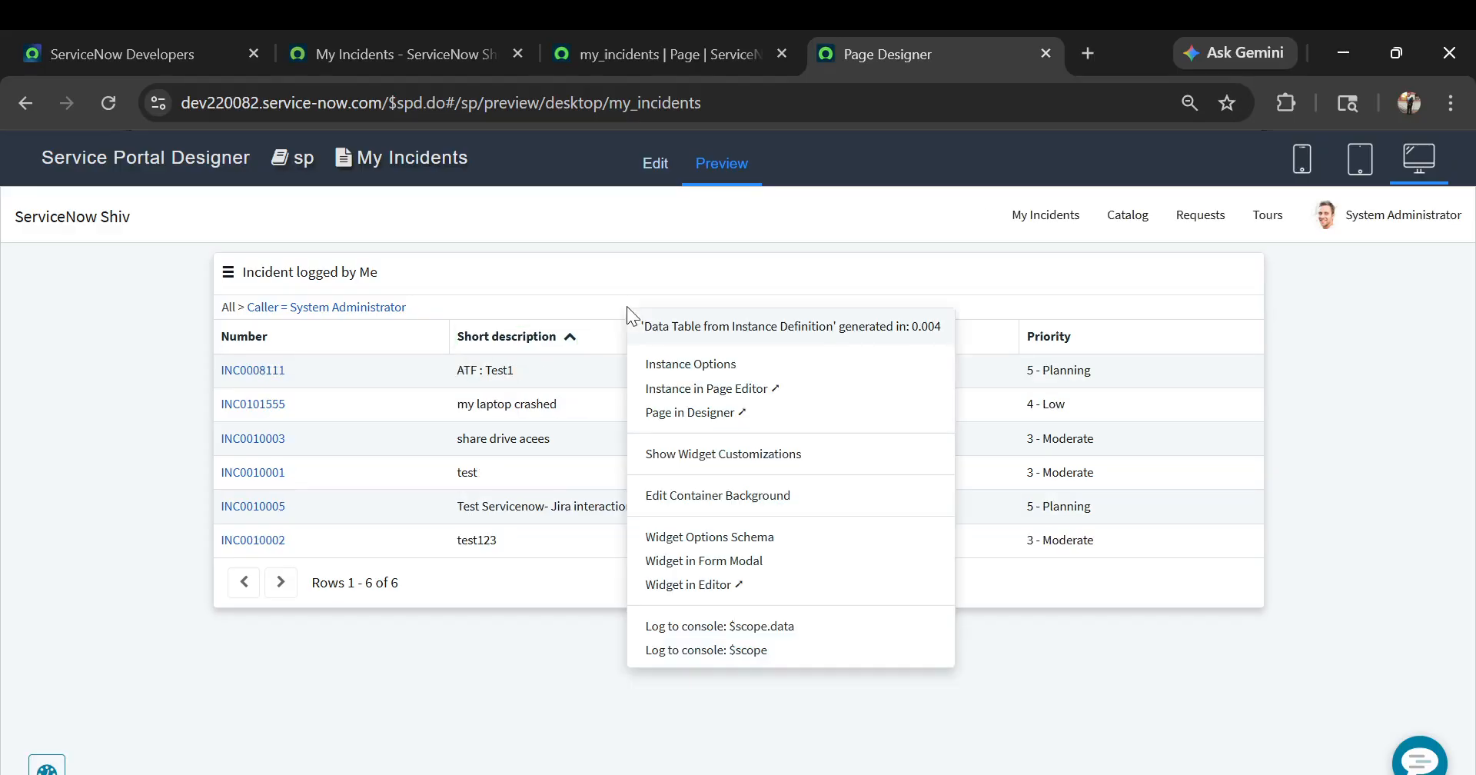
left_click(692, 366)
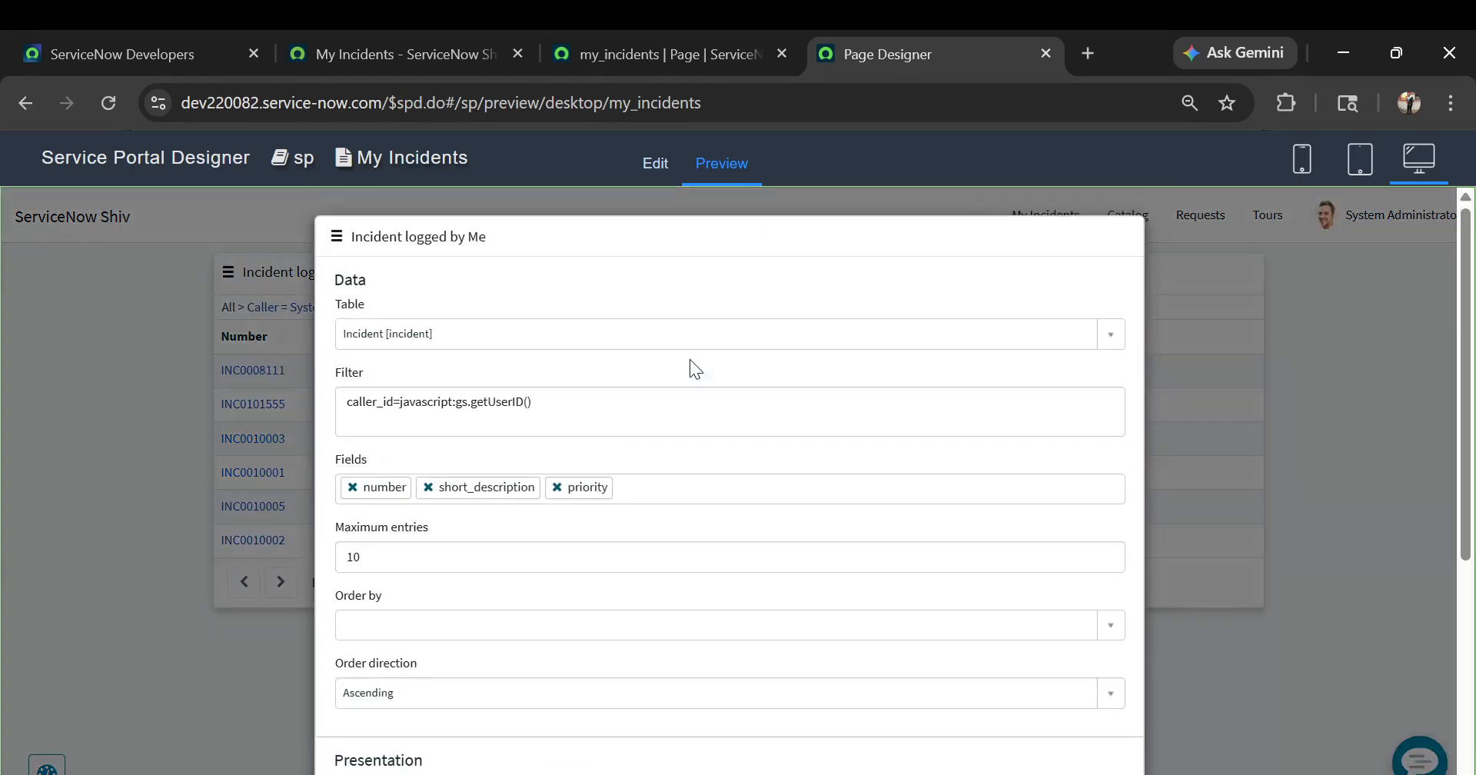
scroll(689, 359, "down", 3)
scroll(690, 358, "up", 3)
left_click(451, 334)
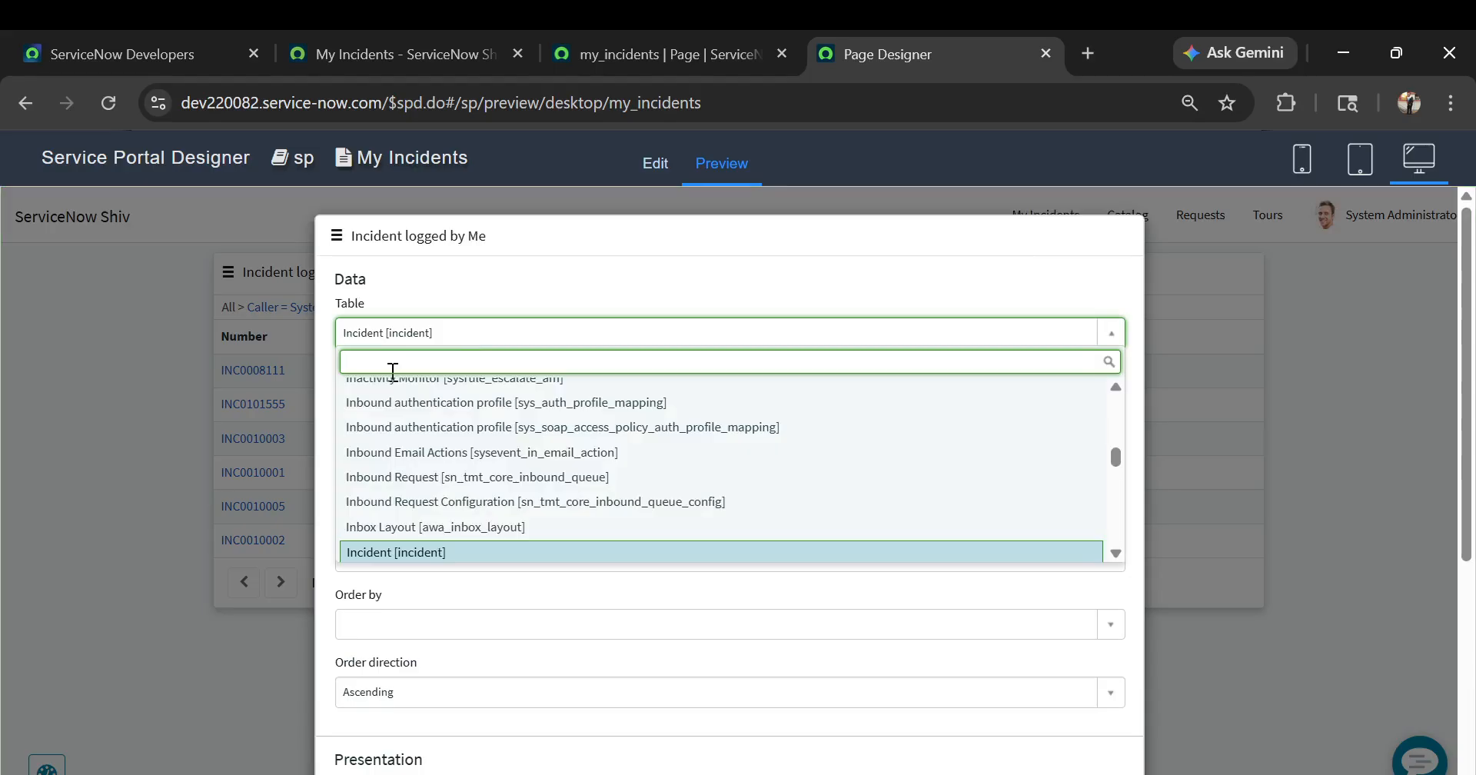
type("sys")
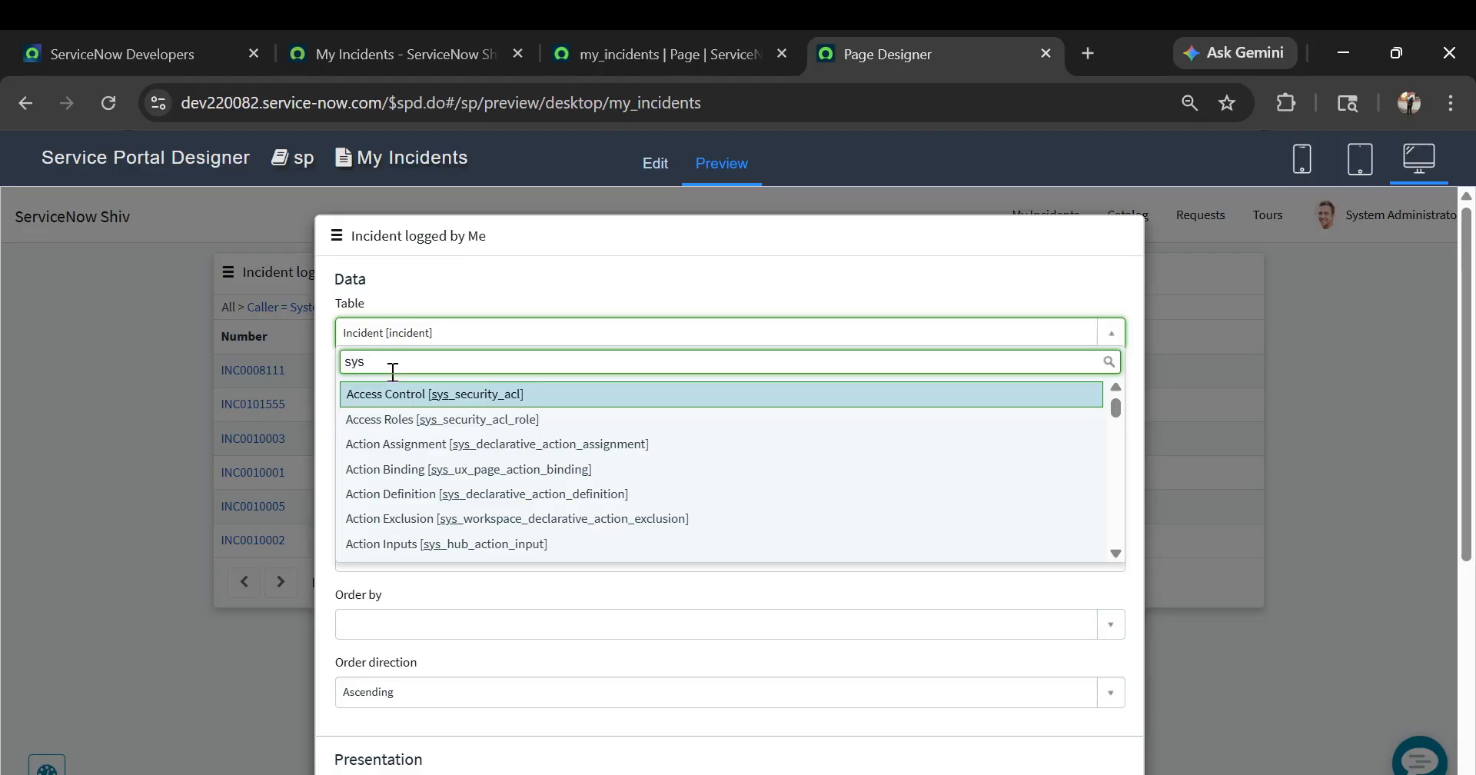
type("_user")
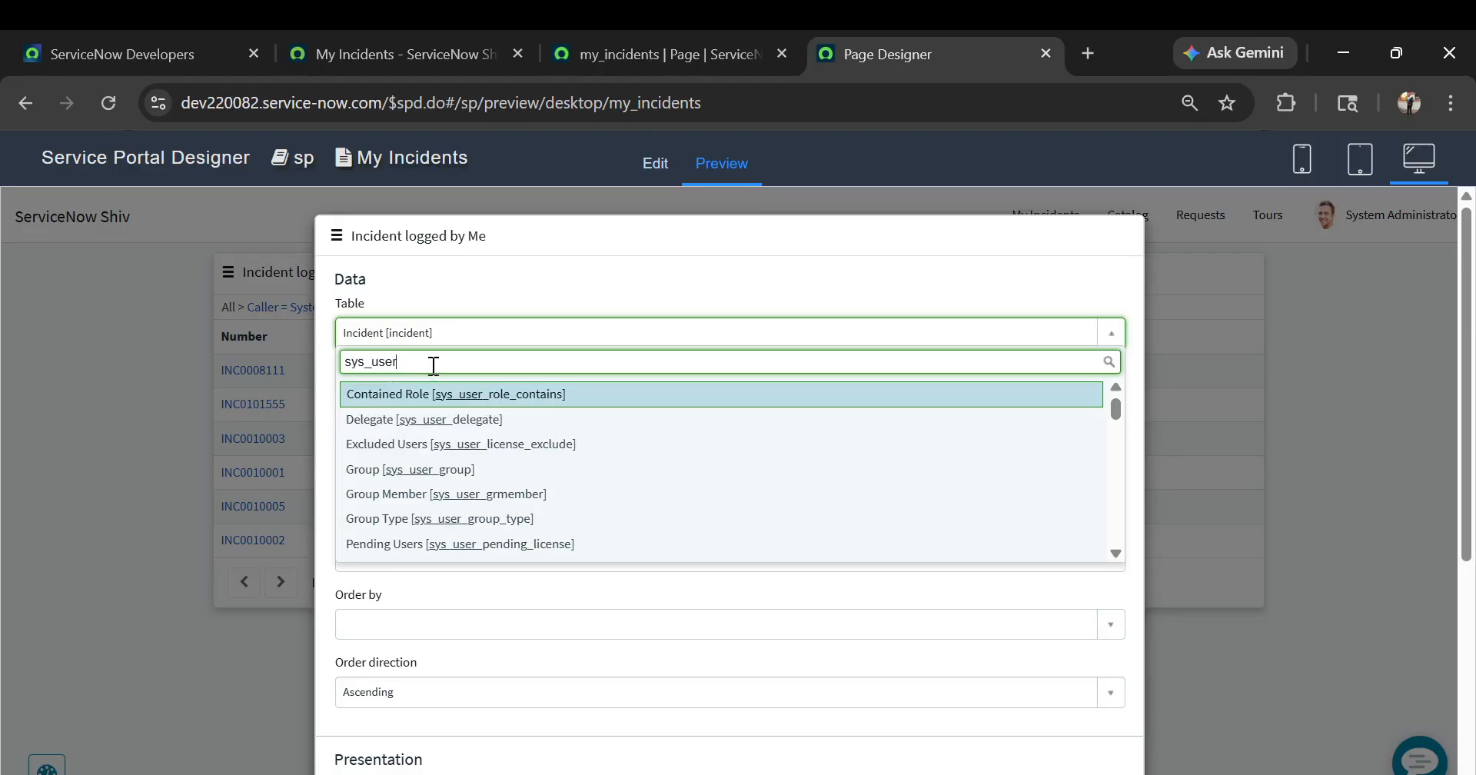
scroll(429, 461, "down", 3)
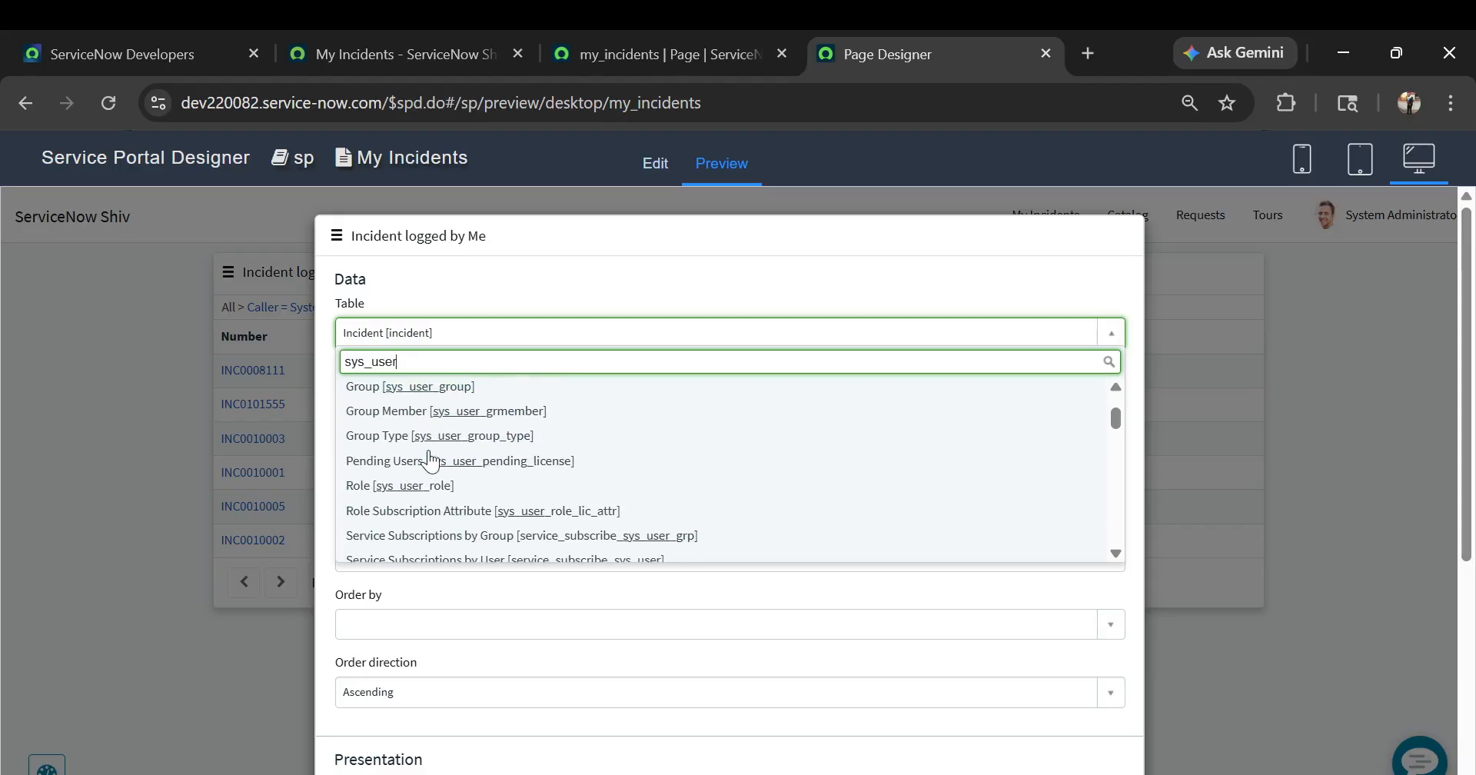
scroll(429, 461, "down", 1)
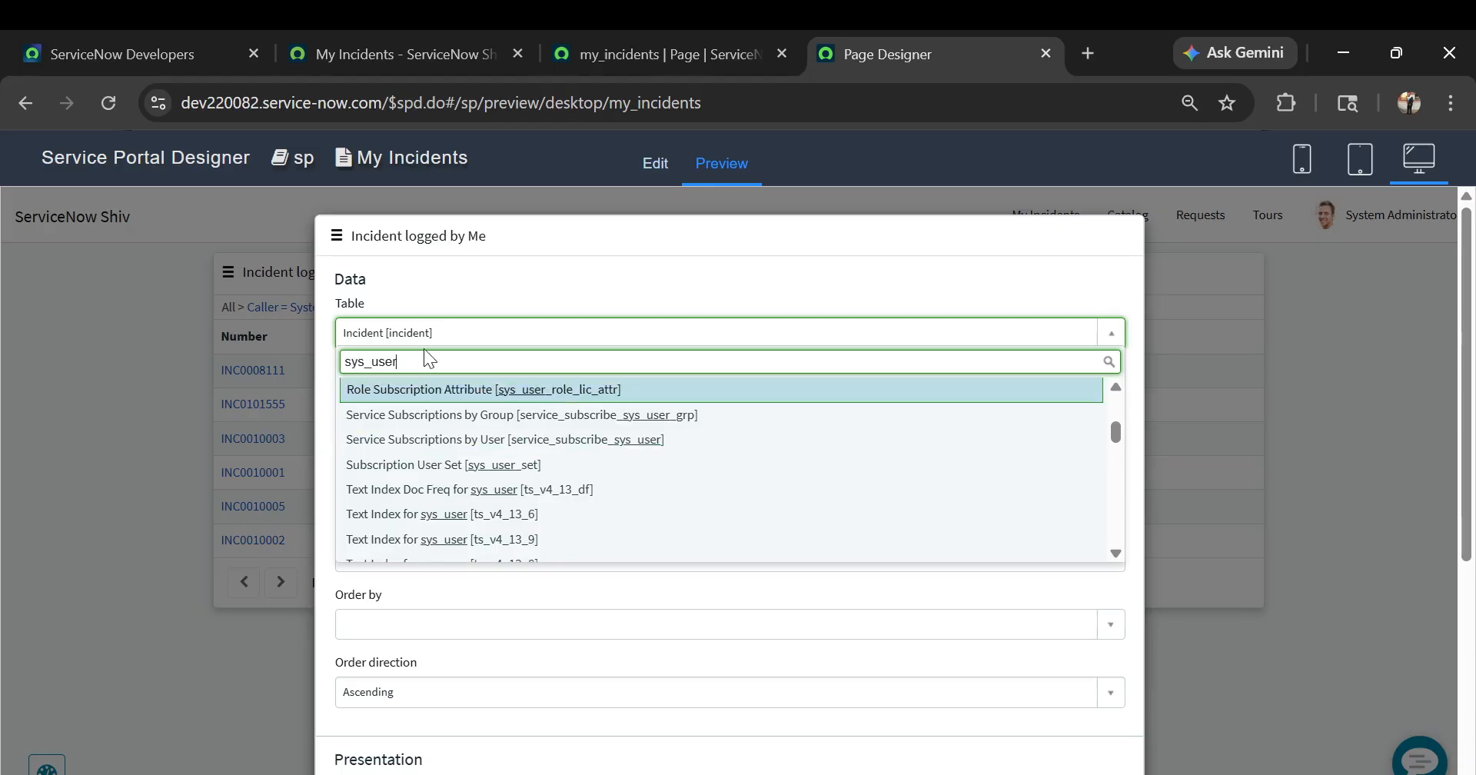
left_click_drag(420, 360, 343, 358)
left_click(445, 333)
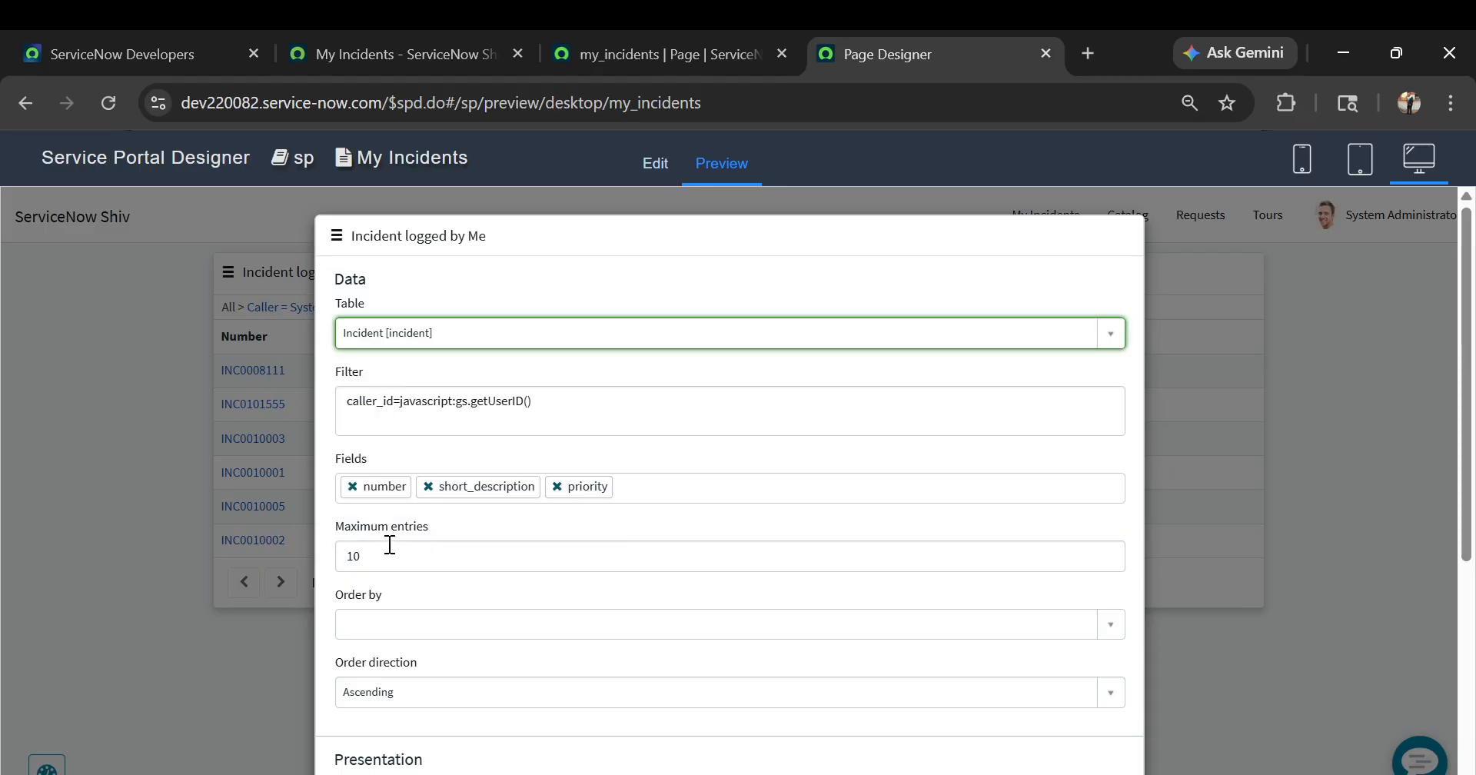
scroll(637, 496, "down", 2)
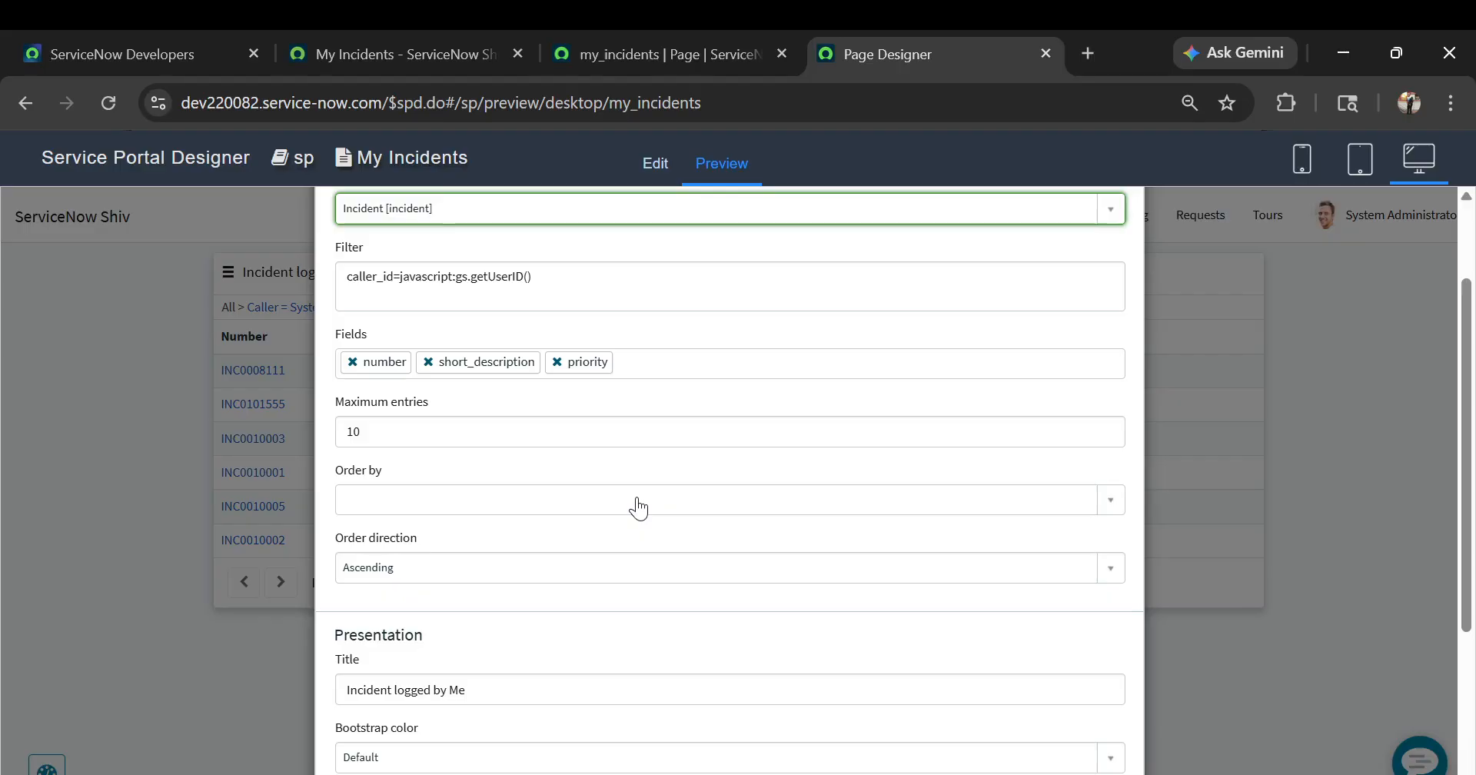
left_click(1330, 346)
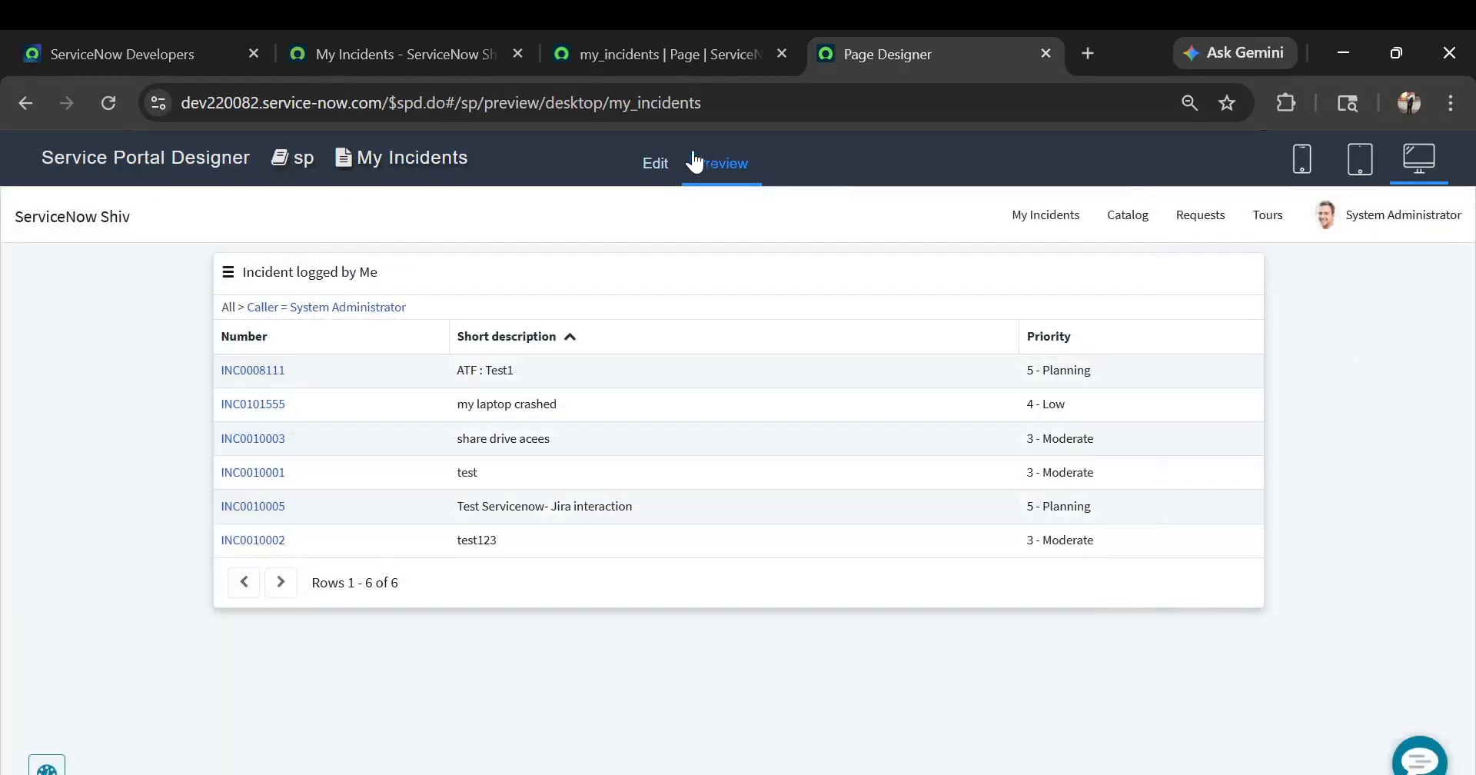
Reload the live my_incidents portal page to check the updated incident table
left_click(683, 53)
left_click(438, 40)
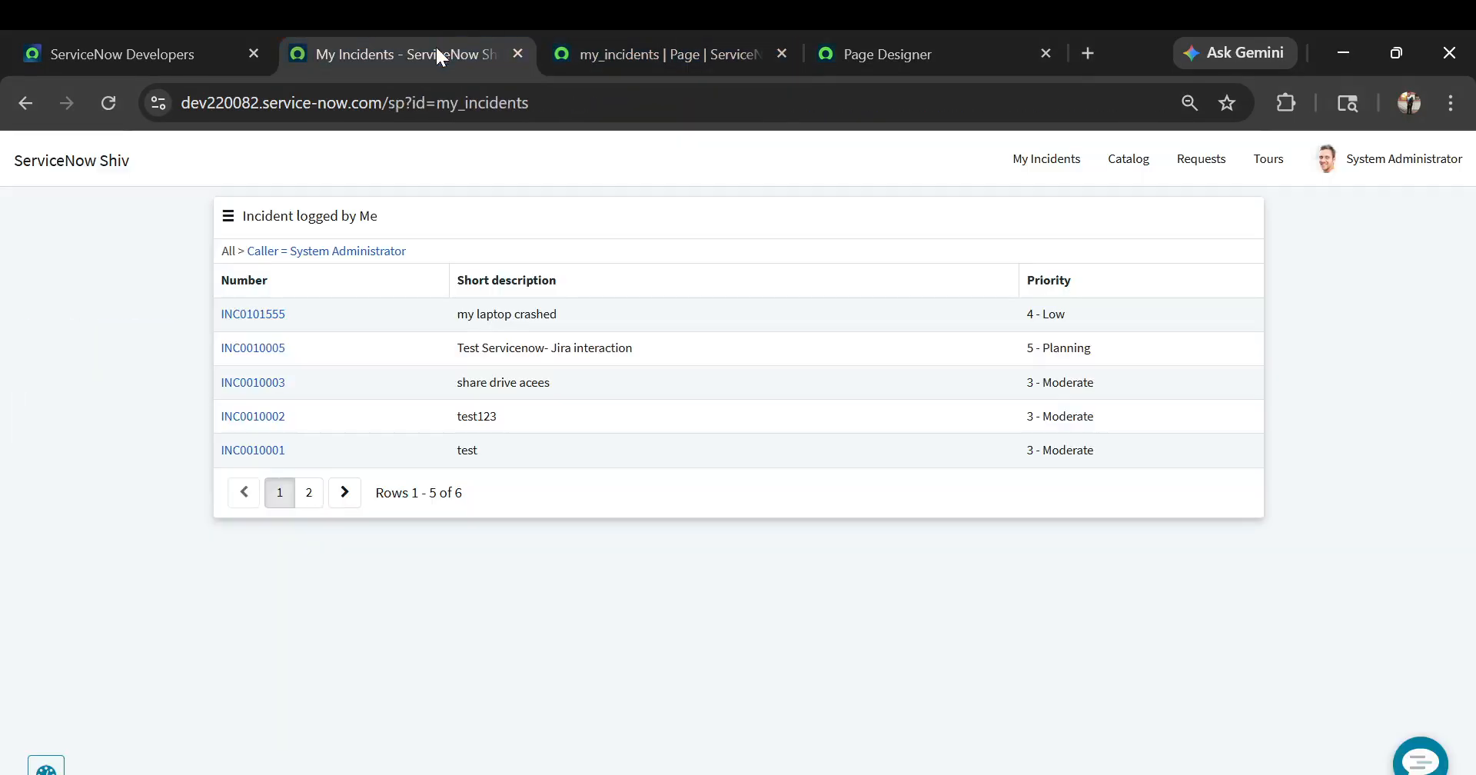
left_click(571, 101)
key("Return")
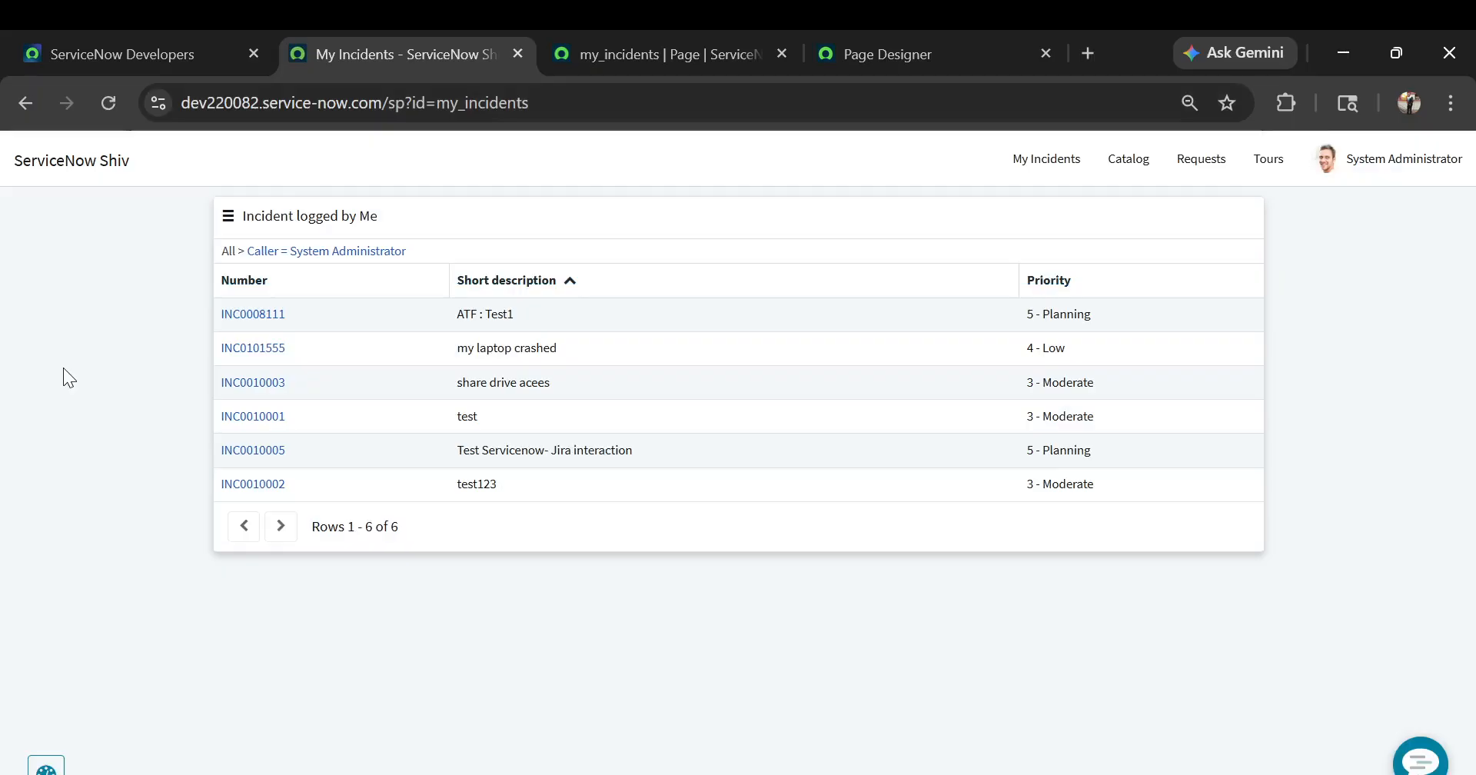
Return to the Page Designer and reopen the My Incidents page for editing
left_click(669, 42)
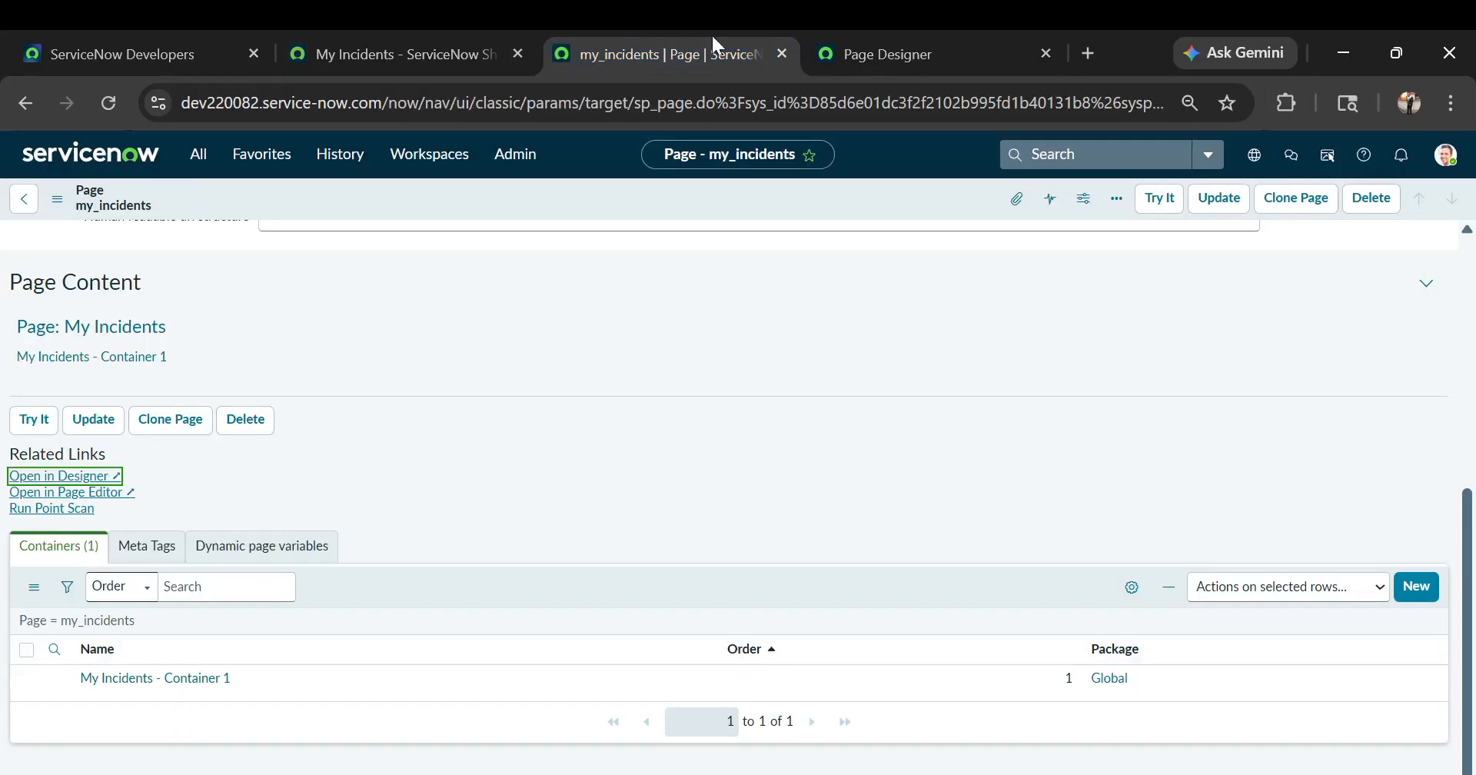
left_click(898, 43)
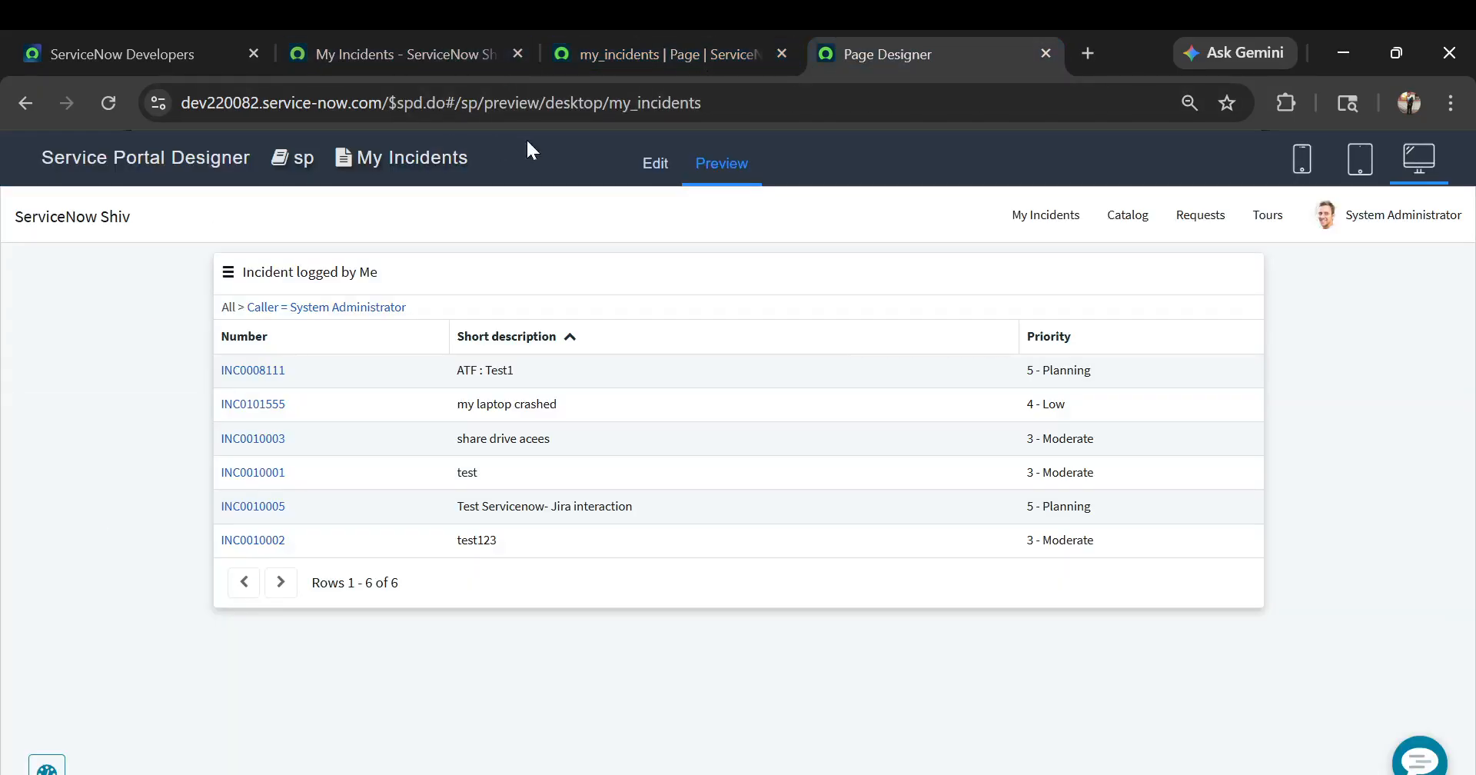
left_click(639, 165)
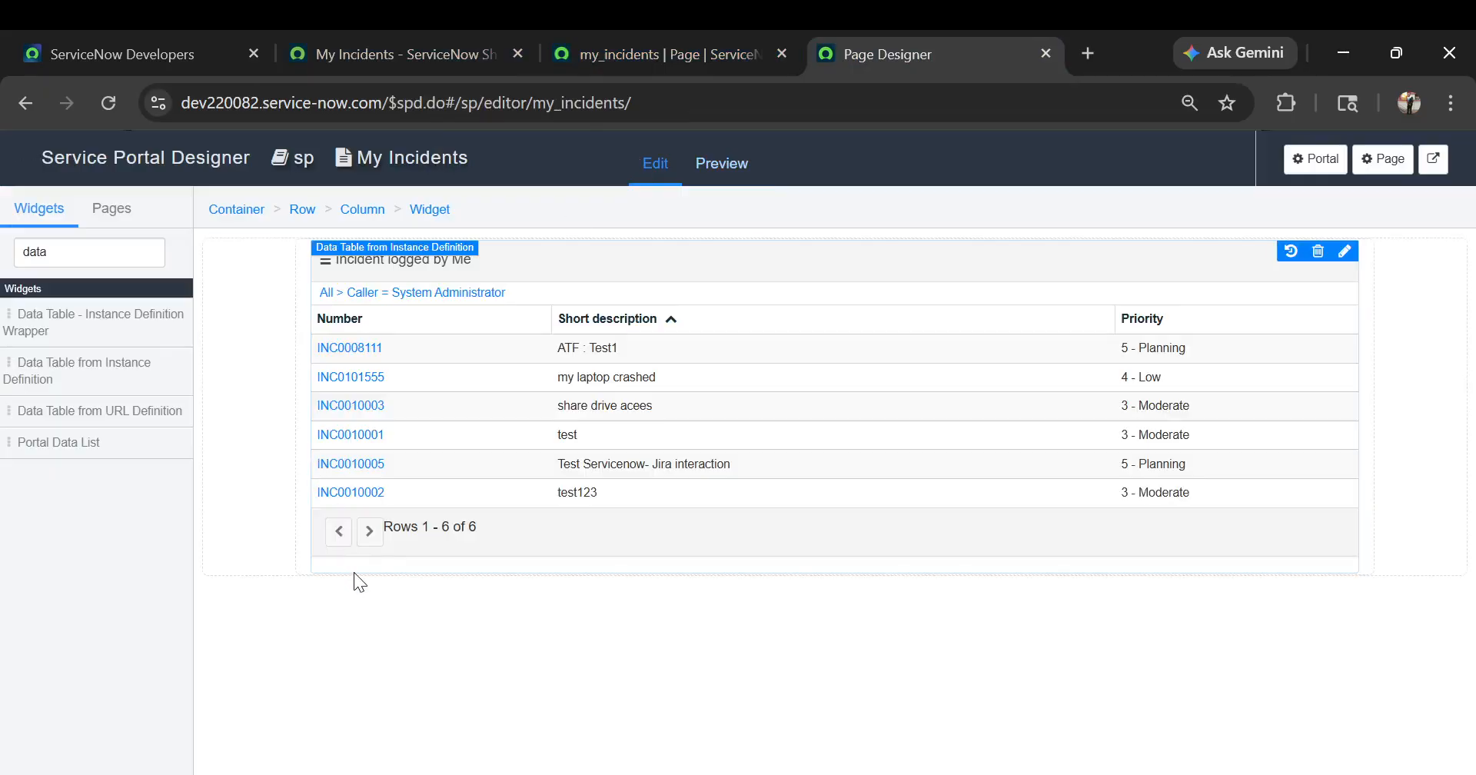
Add a second container below the incident table's container and give it a single 12-wide column layout
left_click(354, 572)
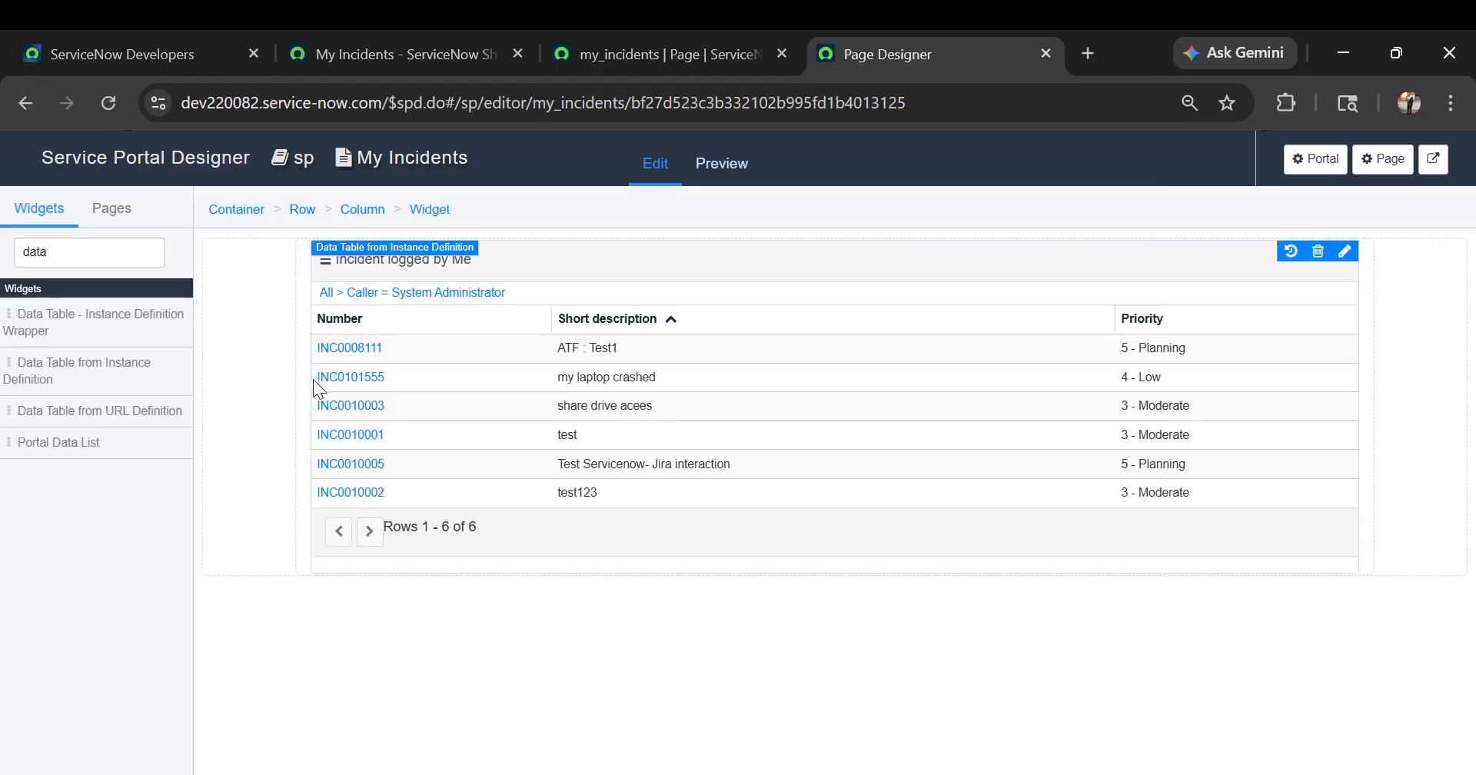
left_click(304, 212)
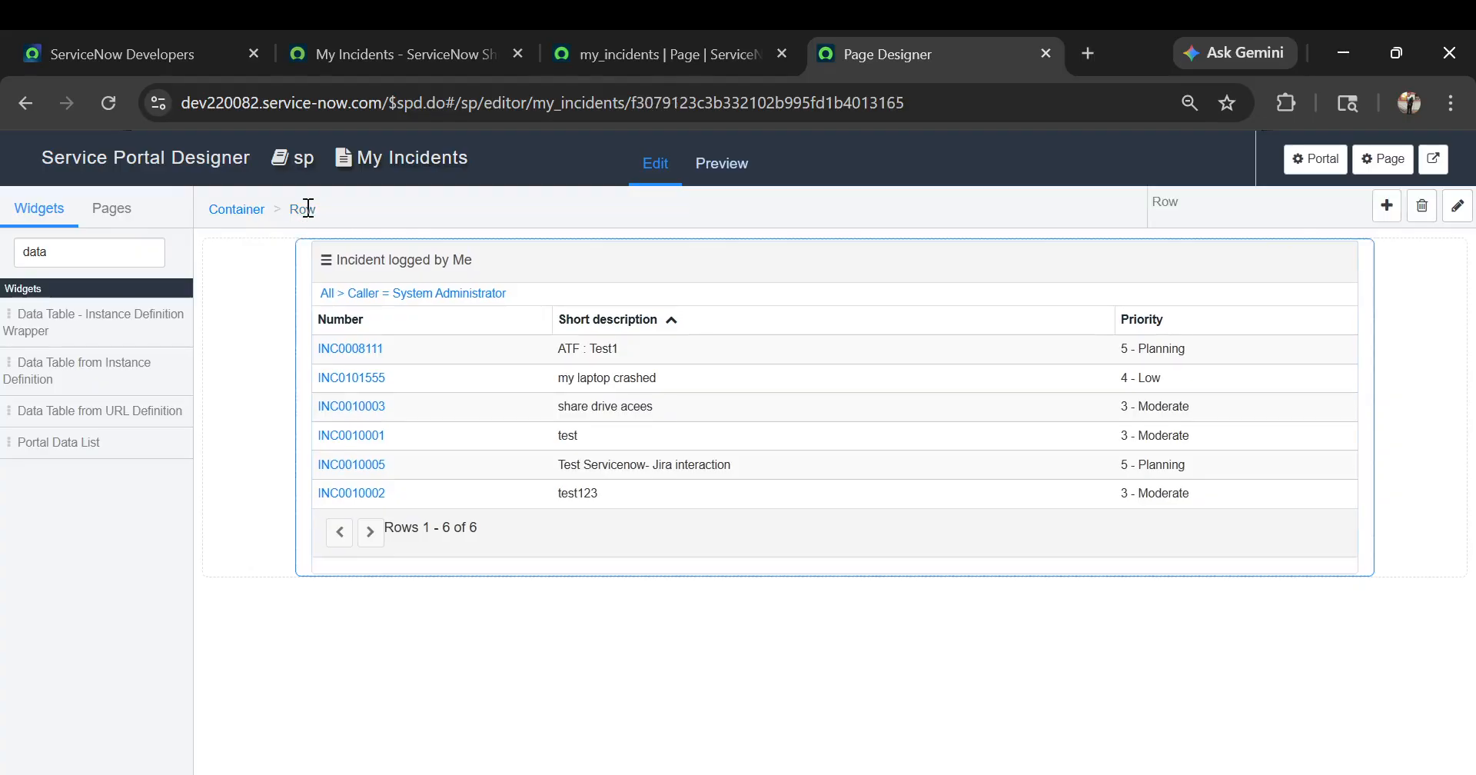
left_click(237, 213)
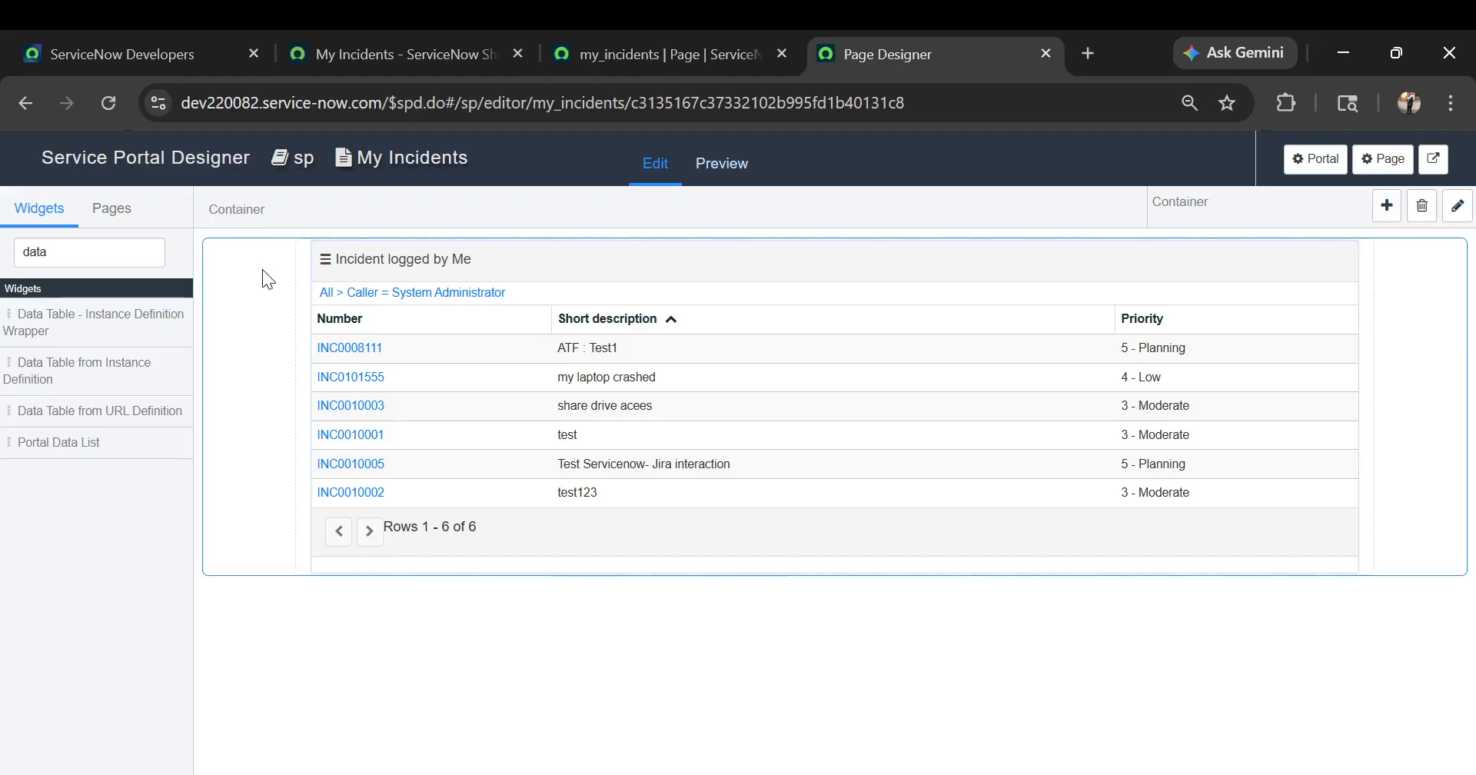
left_click(1387, 205)
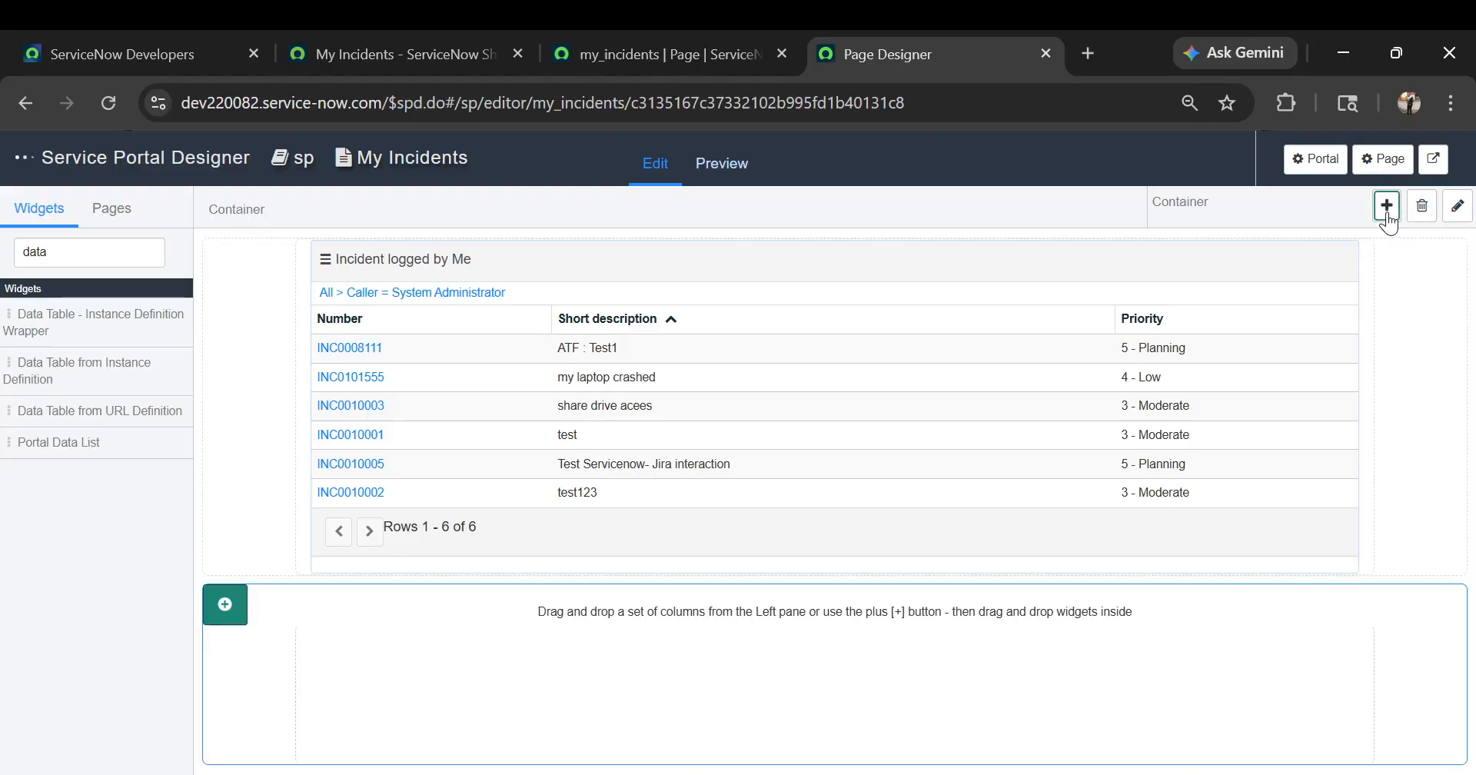
left_click(595, 614)
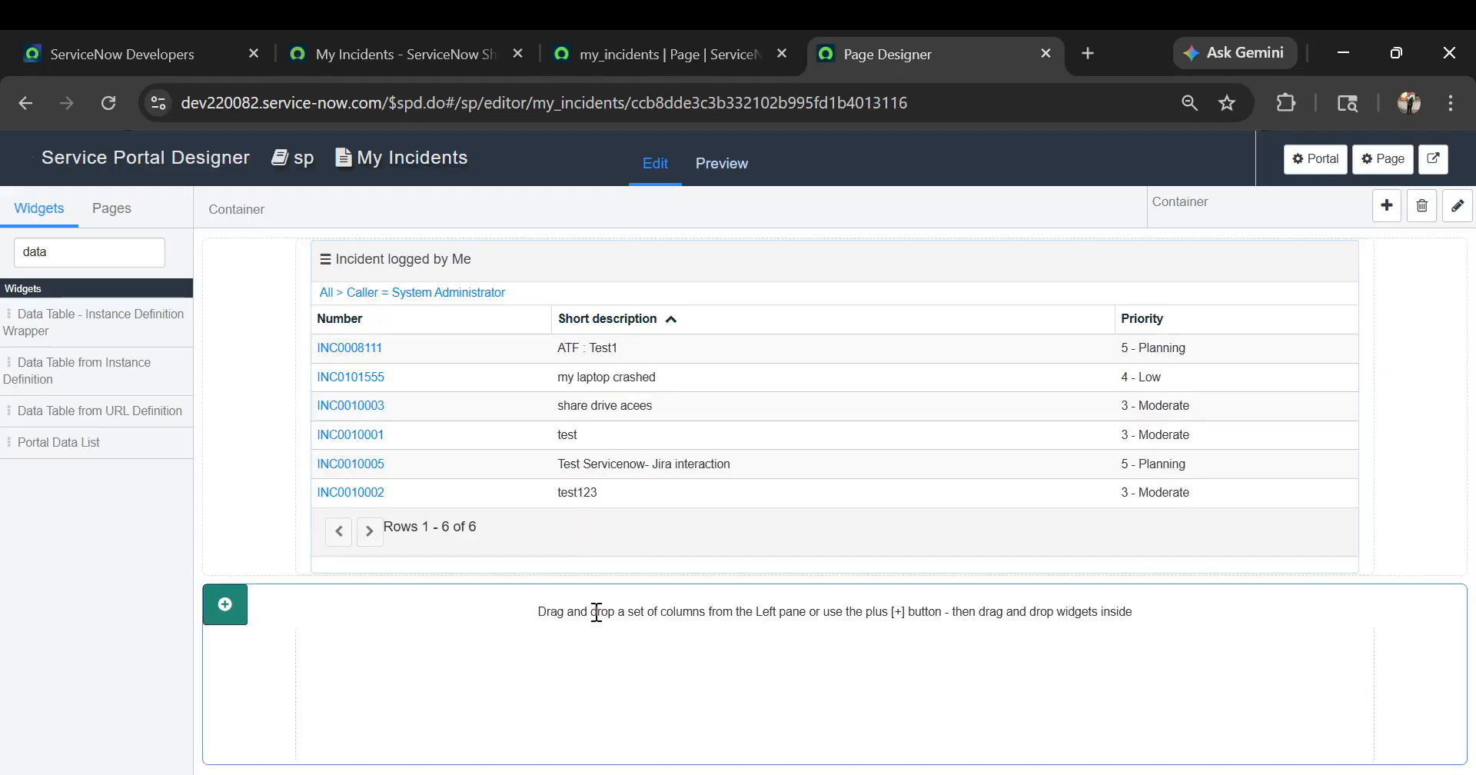
left_click(226, 615)
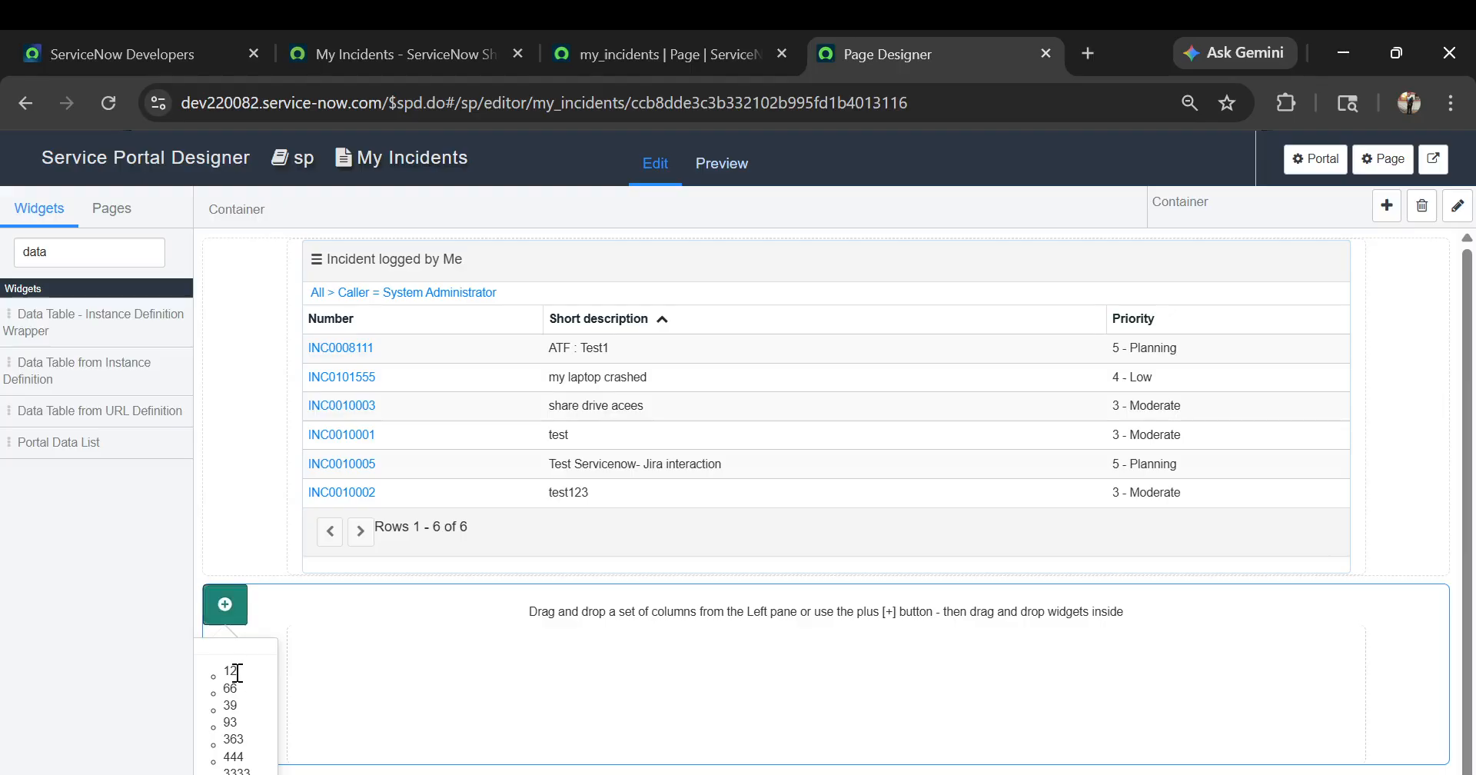
left_click(230, 671)
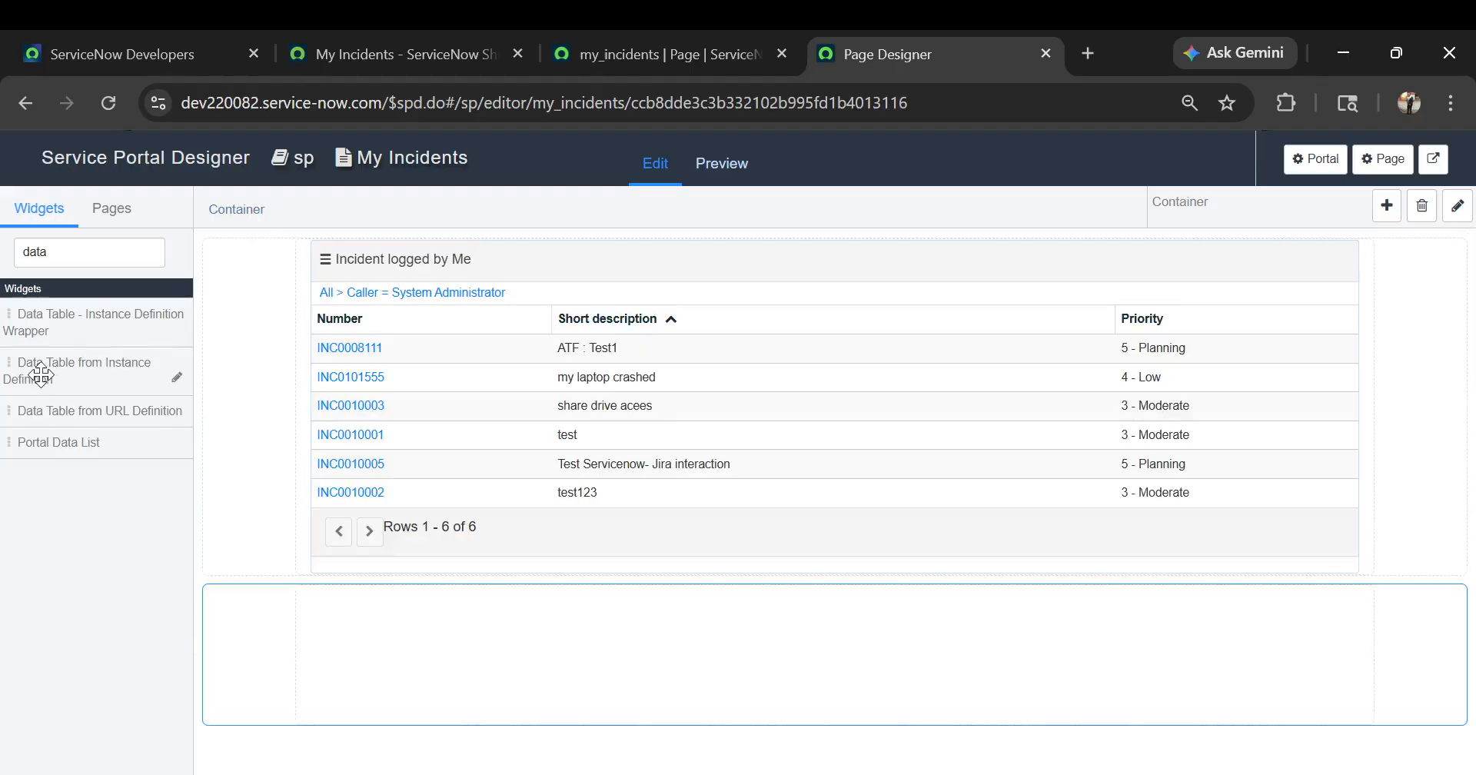
Place a Data Table from Instance Definition widget in the new container and set its table to User [sys_user]
left_click_drag(43, 375, 408, 479)
left_click_drag(486, 602, 445, 689)
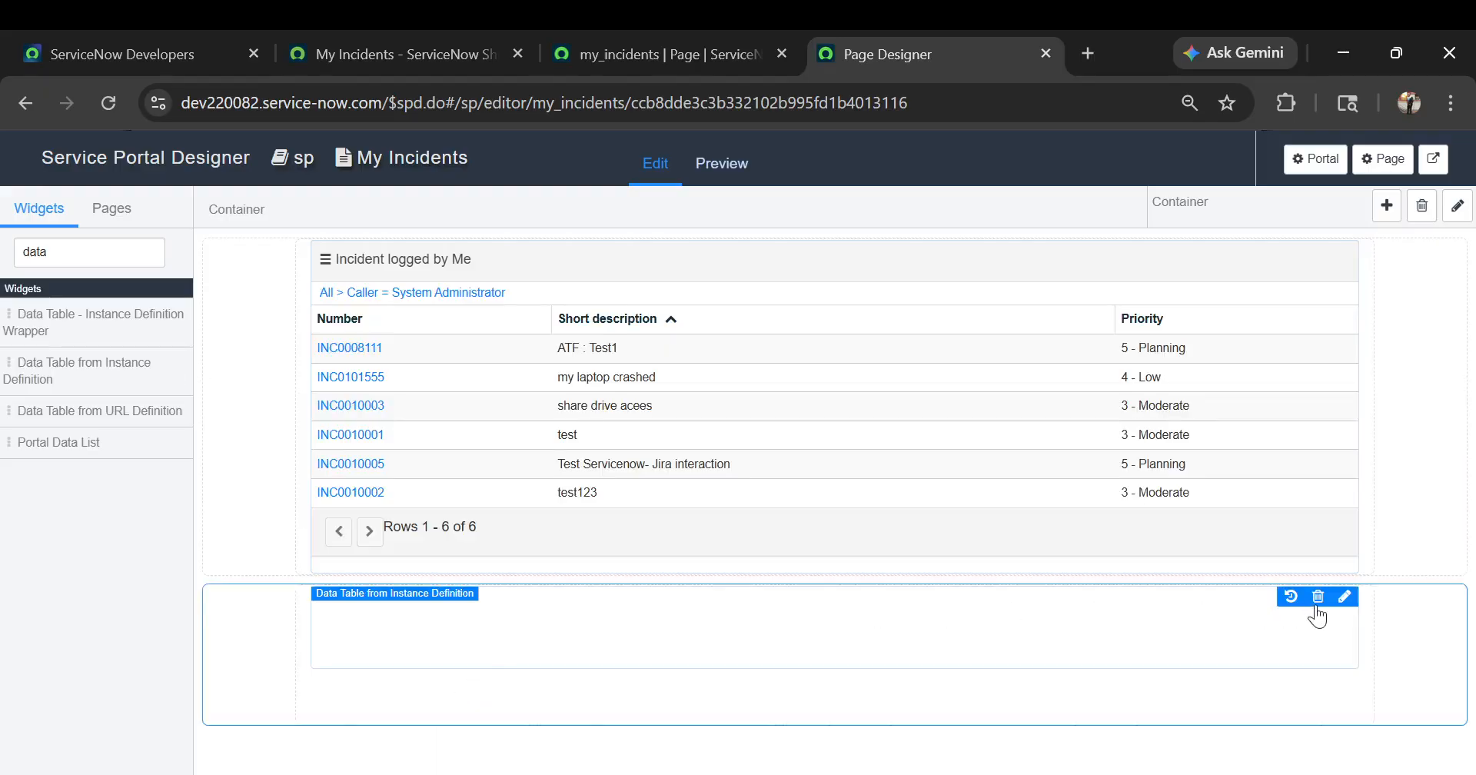
left_click(1344, 601)
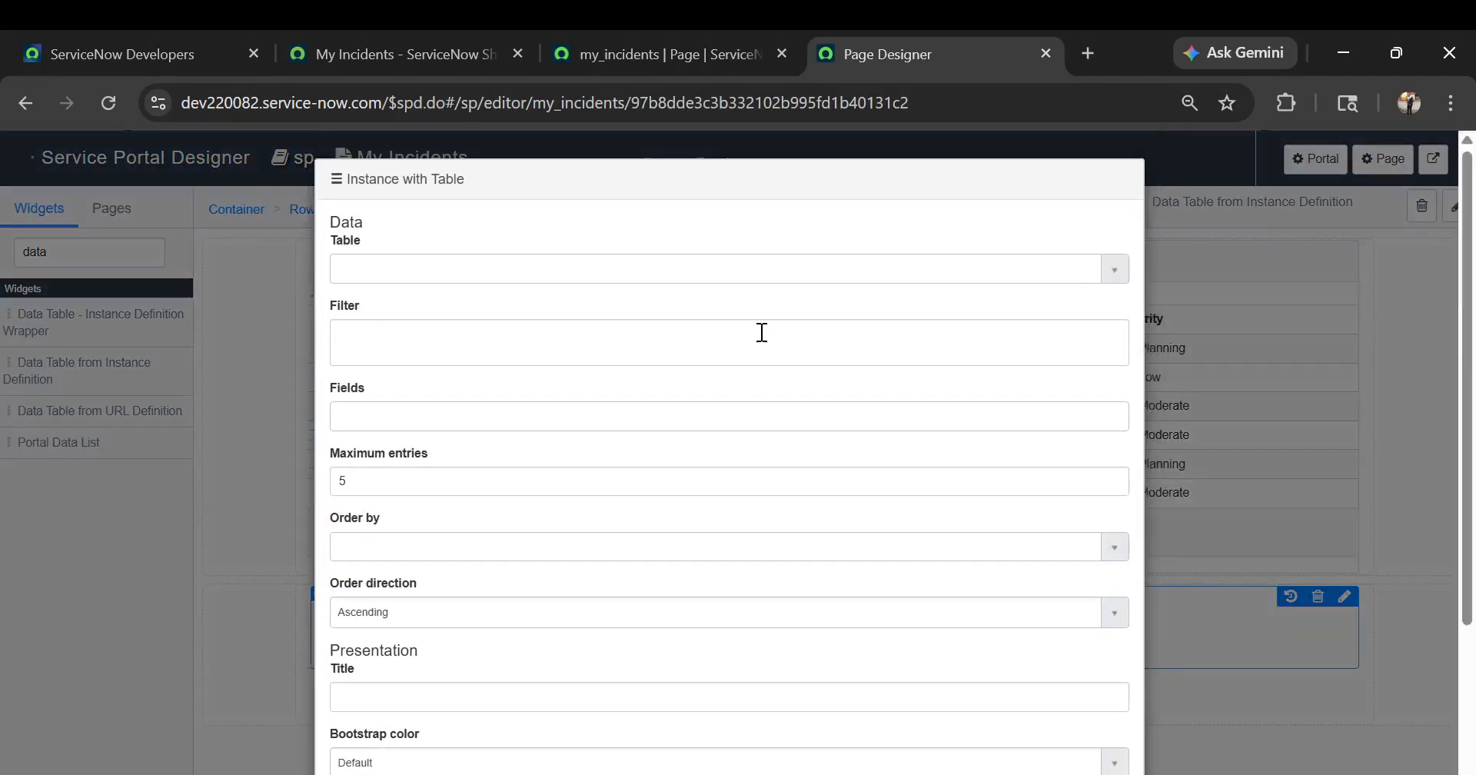
left_click(432, 269)
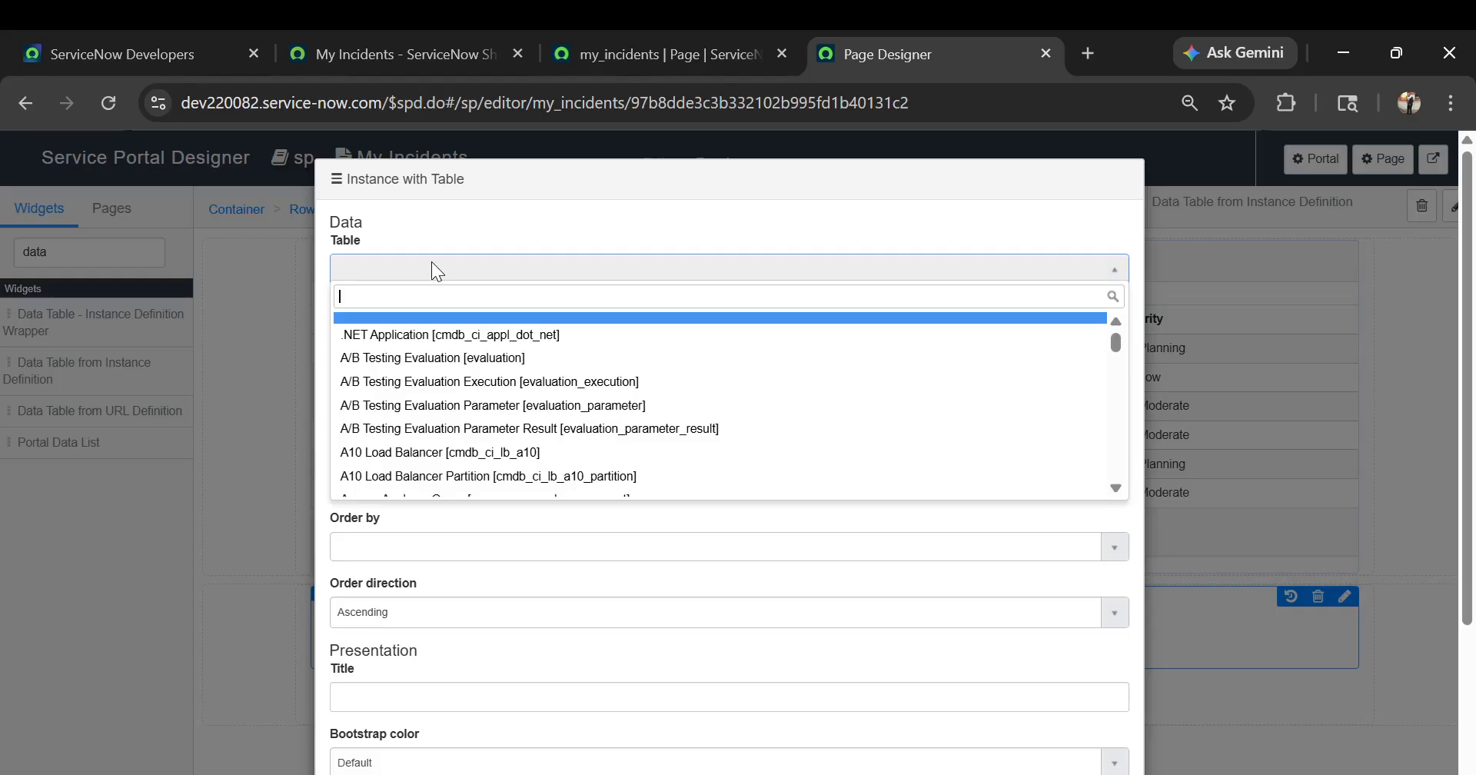
type("sys_user")
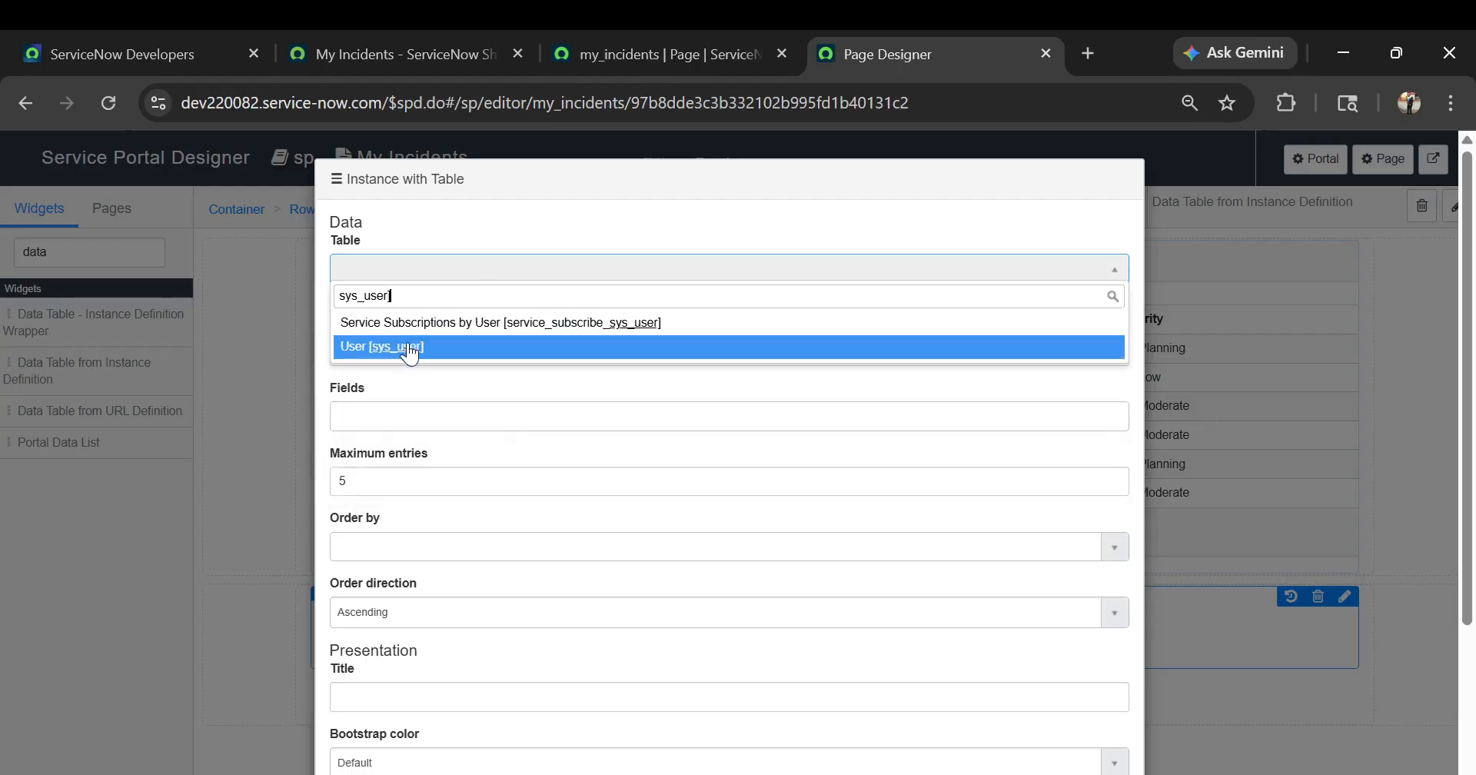
left_click(410, 354)
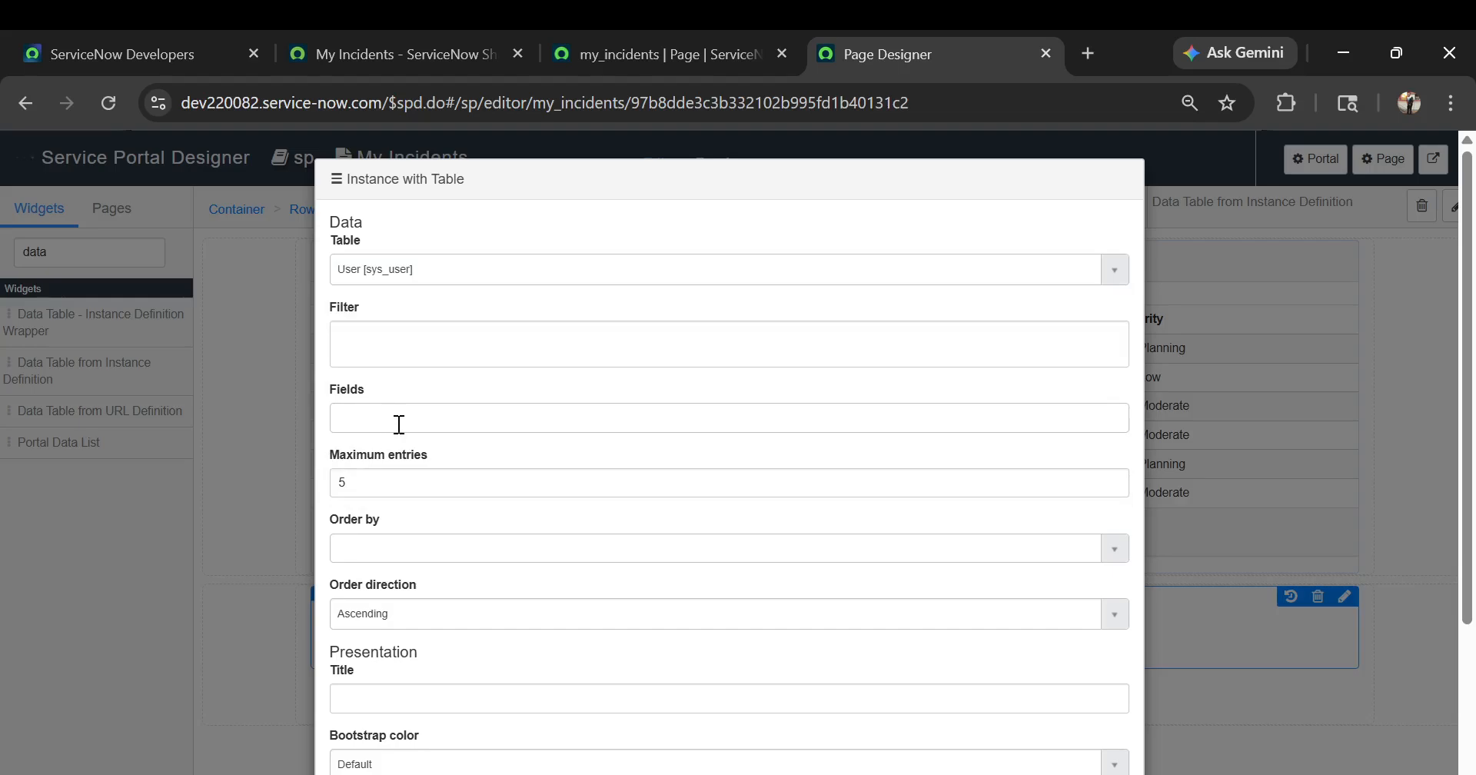
Set the new widget's fields to first_name and last_name, and save its instance options
left_click(399, 425)
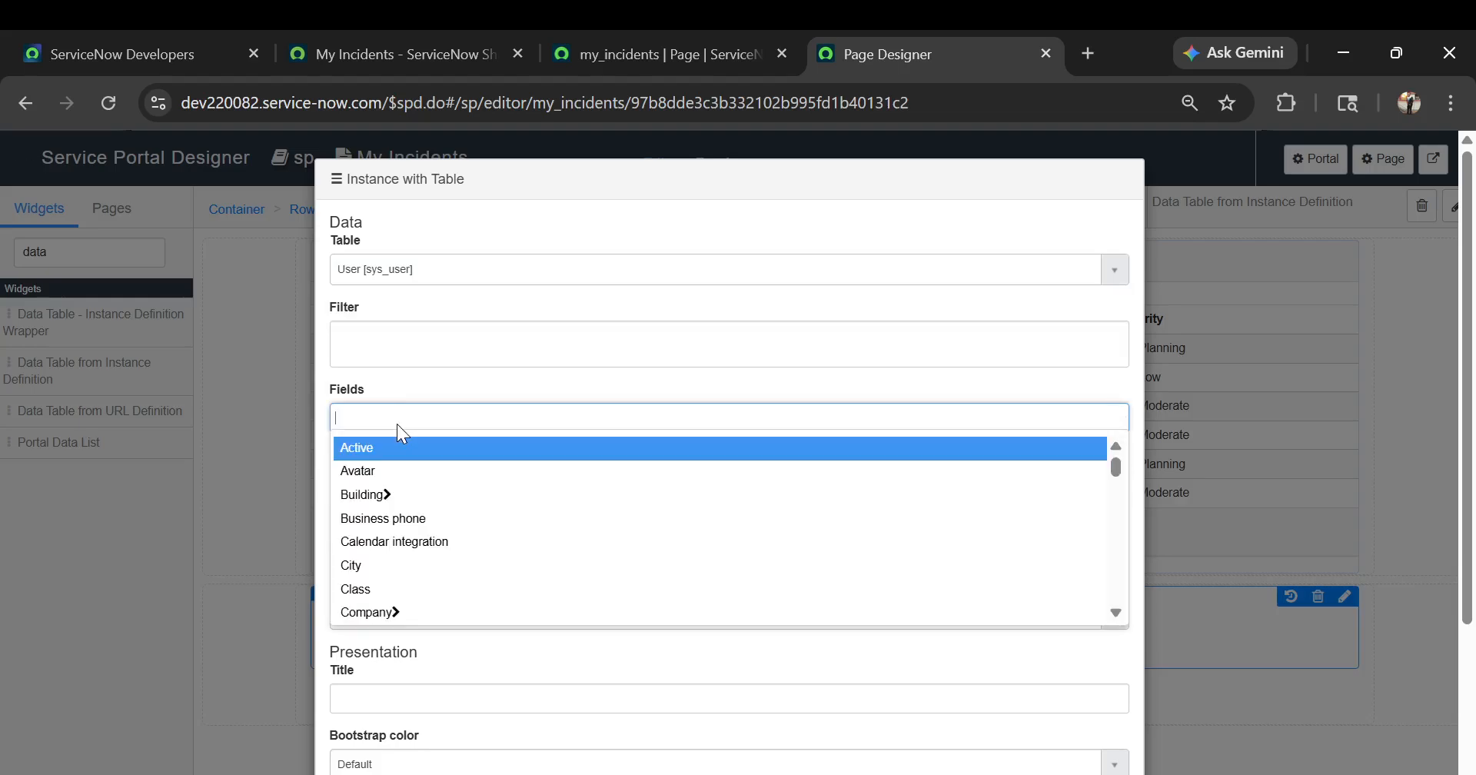
type("first")
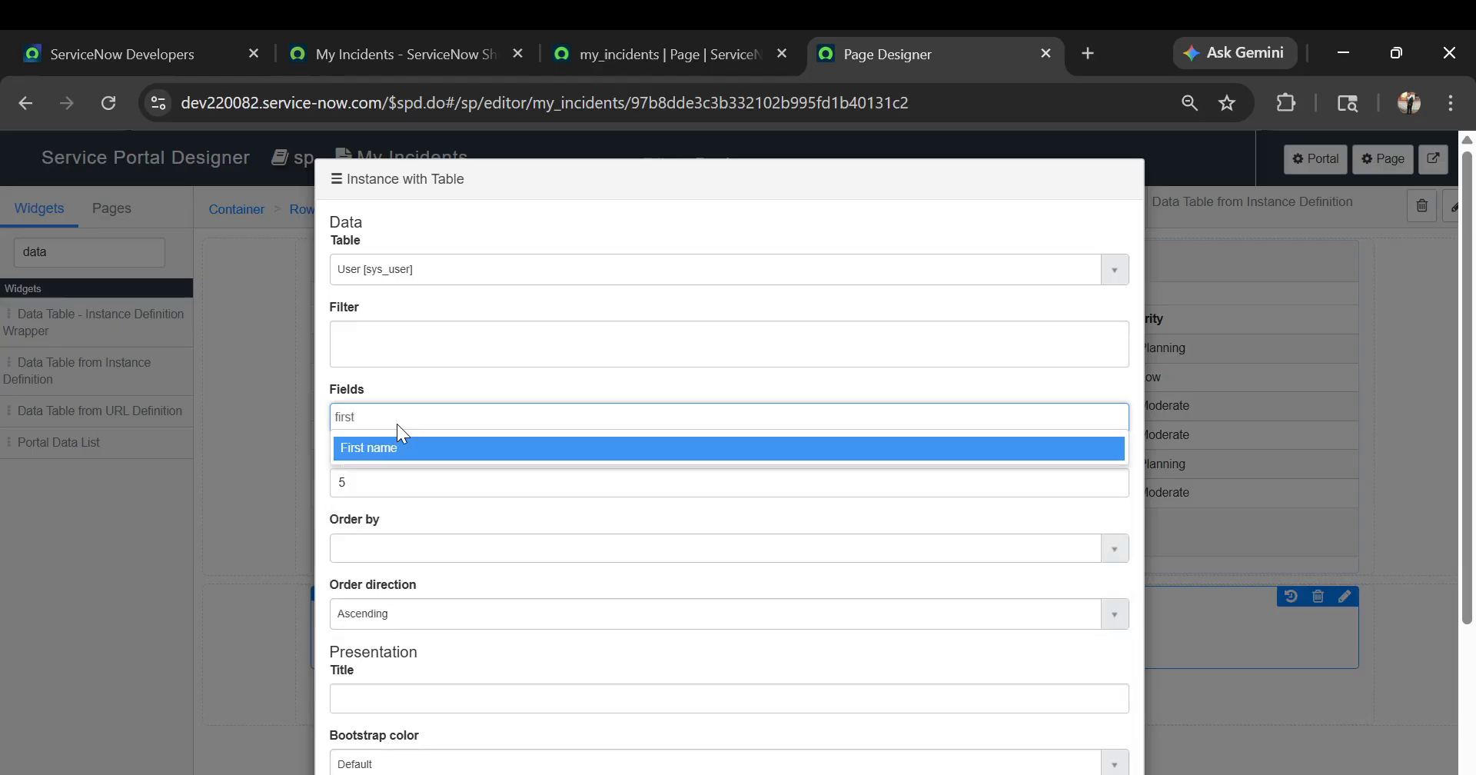
key("Return")
type("last")
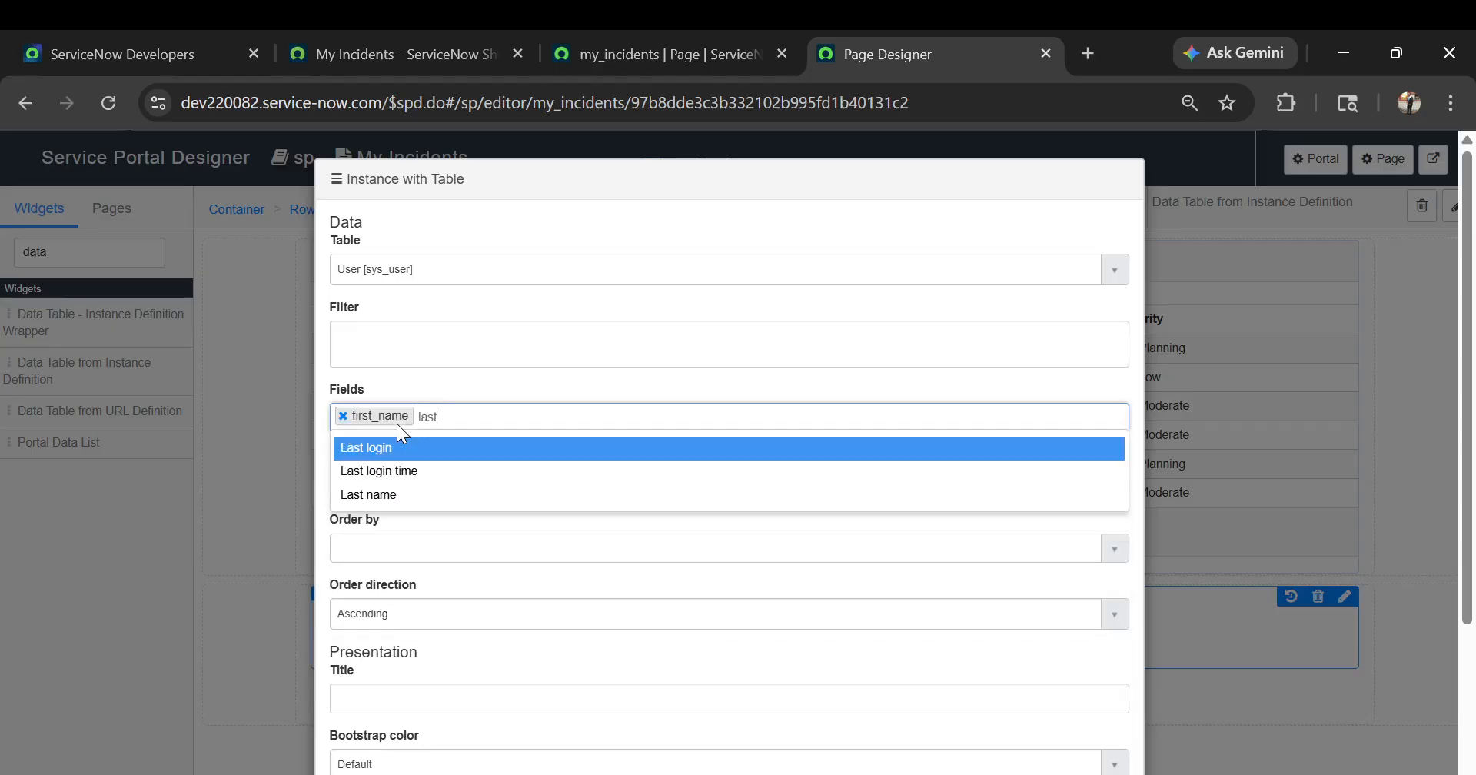
key("Down")
key("Down")
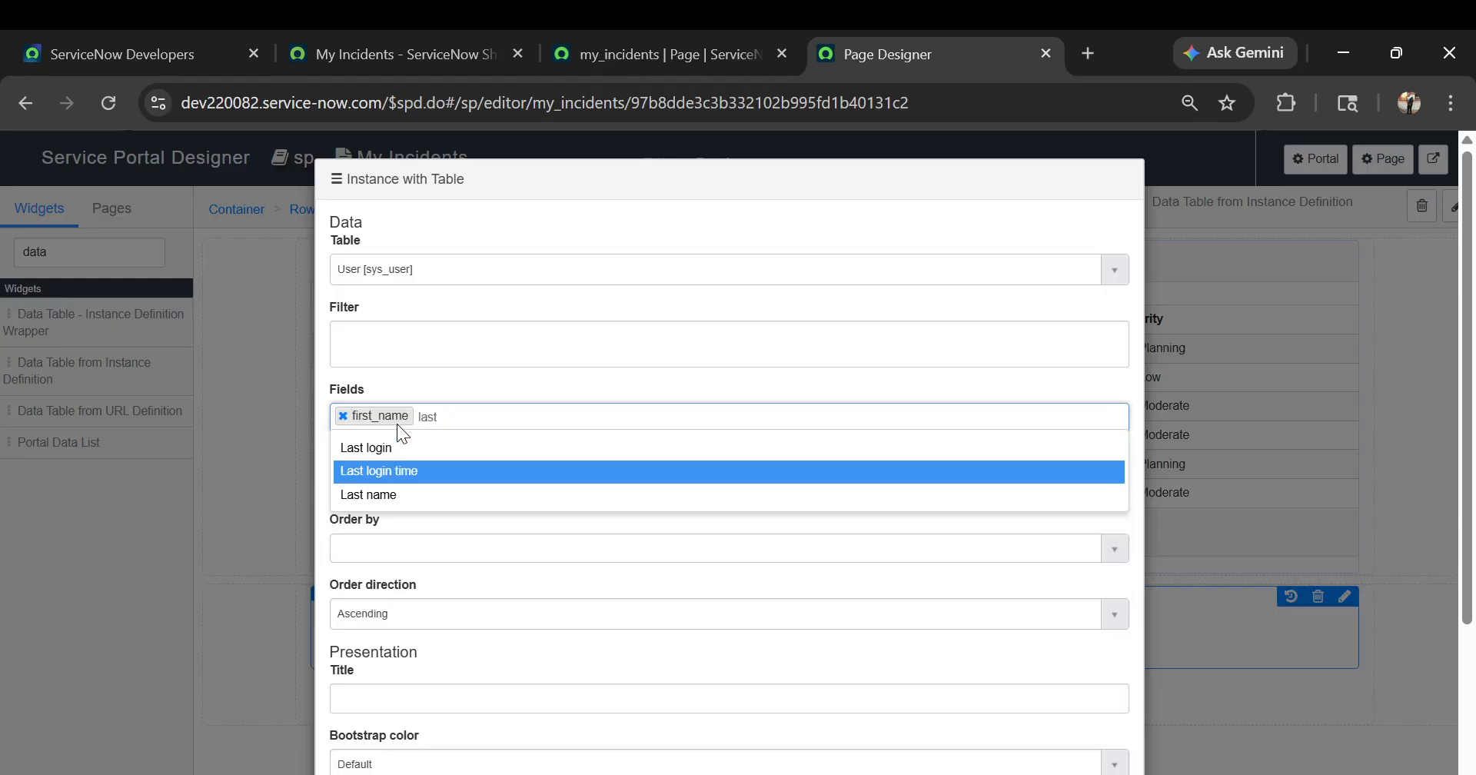
key("Return")
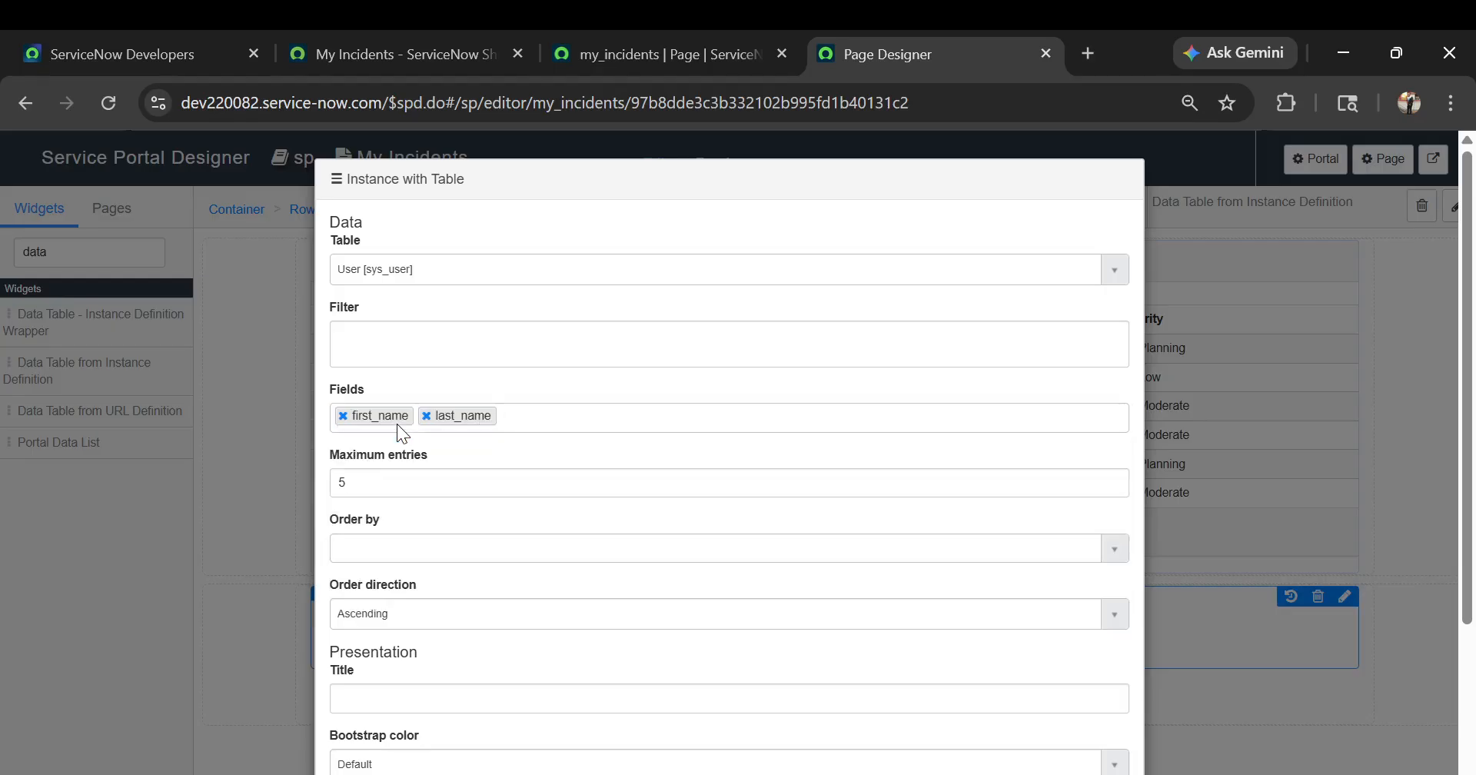
scroll(396, 423, "down", 3)
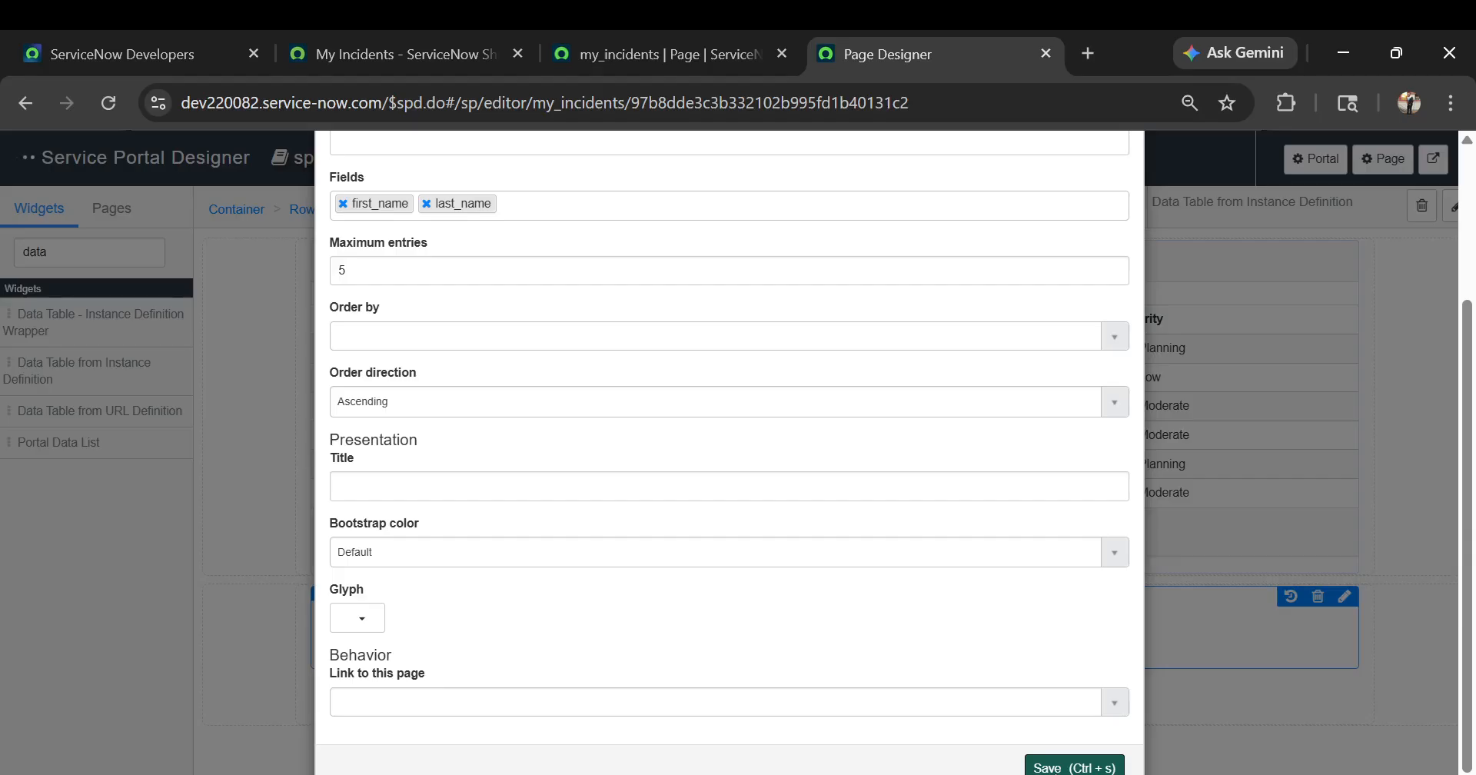
left_click(1044, 767)
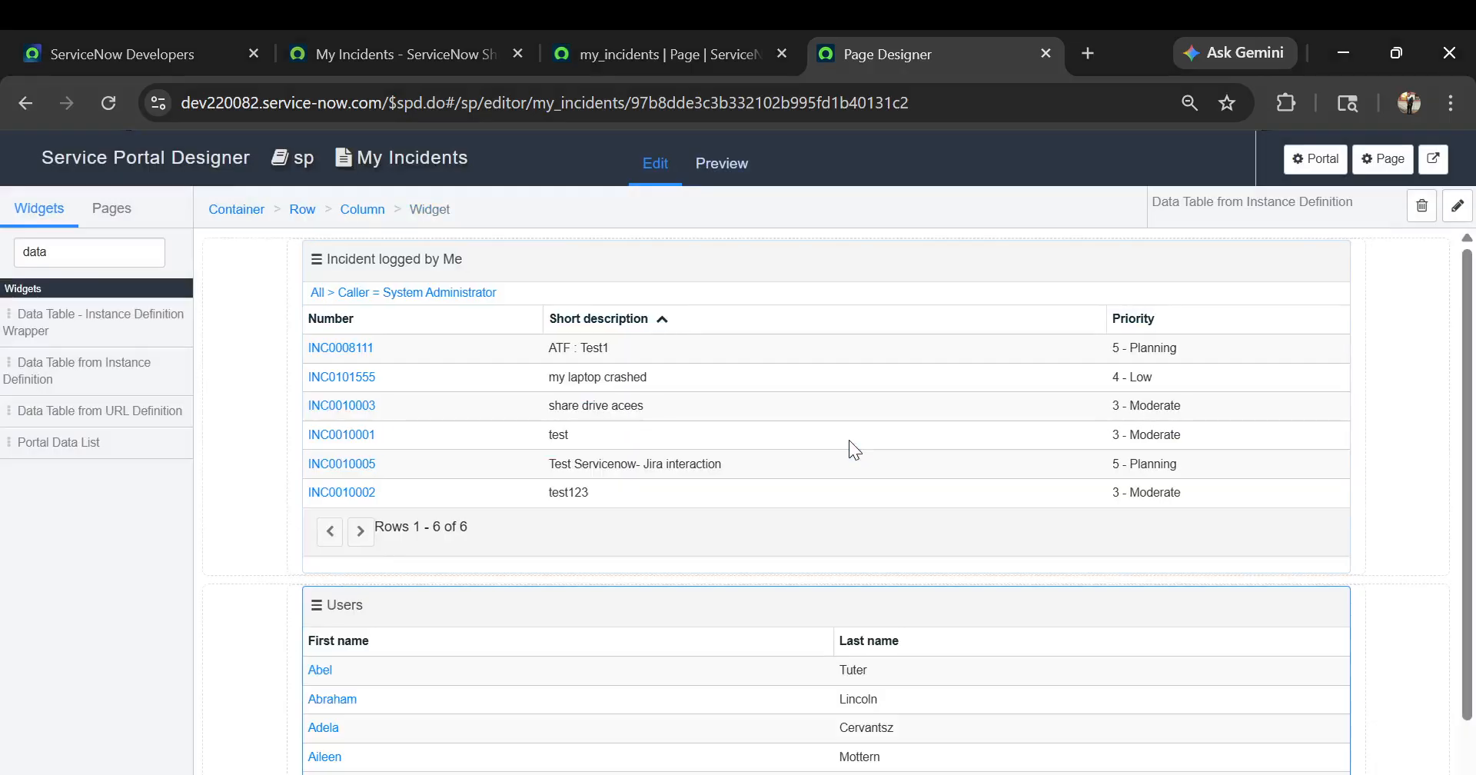
Reload the live my_incidents portal page and check the added Users table below the incident table
left_click(667, 57)
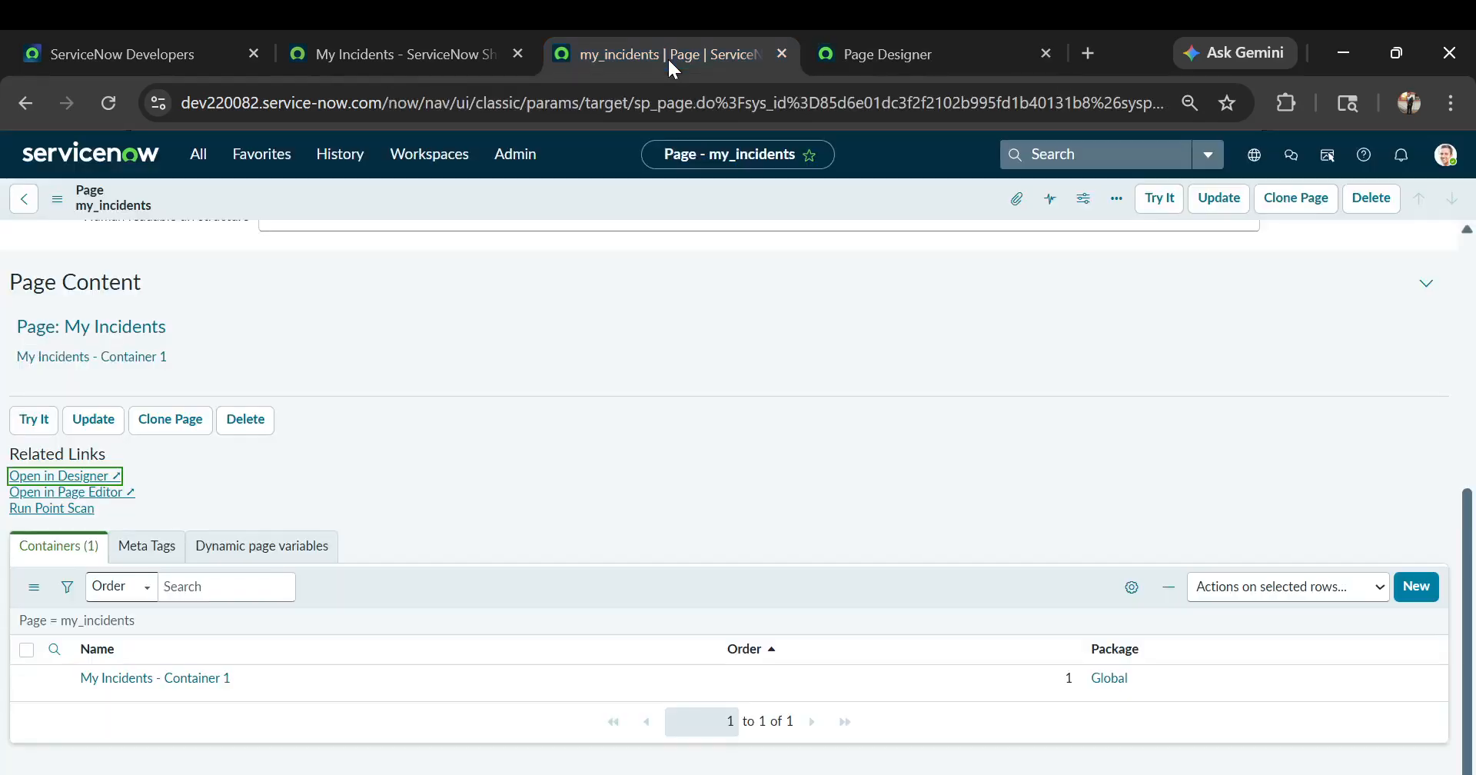
left_click(454, 54)
left_click(562, 100)
key("Return")
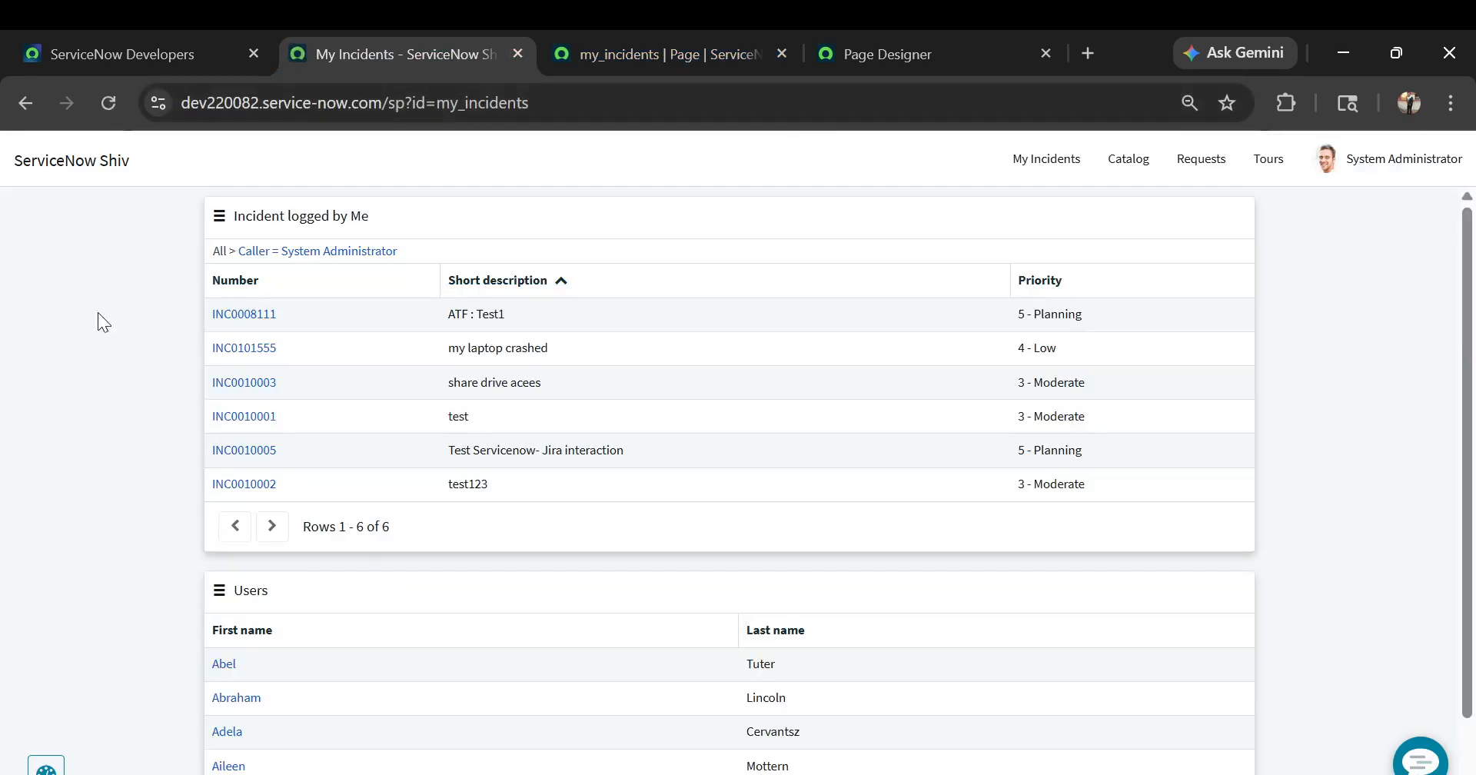
scroll(86, 325, "down", 1)
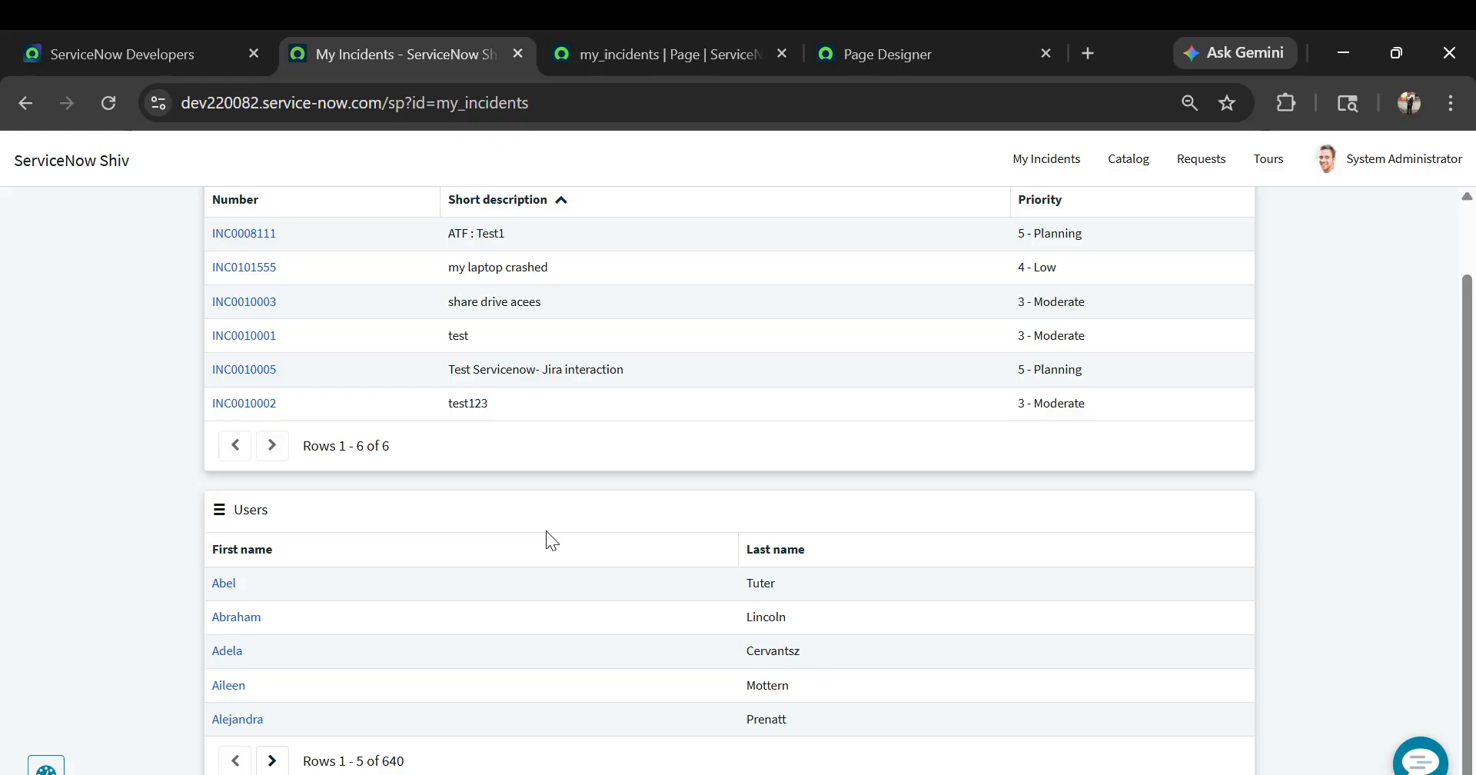
From the my_incidents page record, search the navigator for widget and open the Service Portal Widgets list
left_click(727, 52)
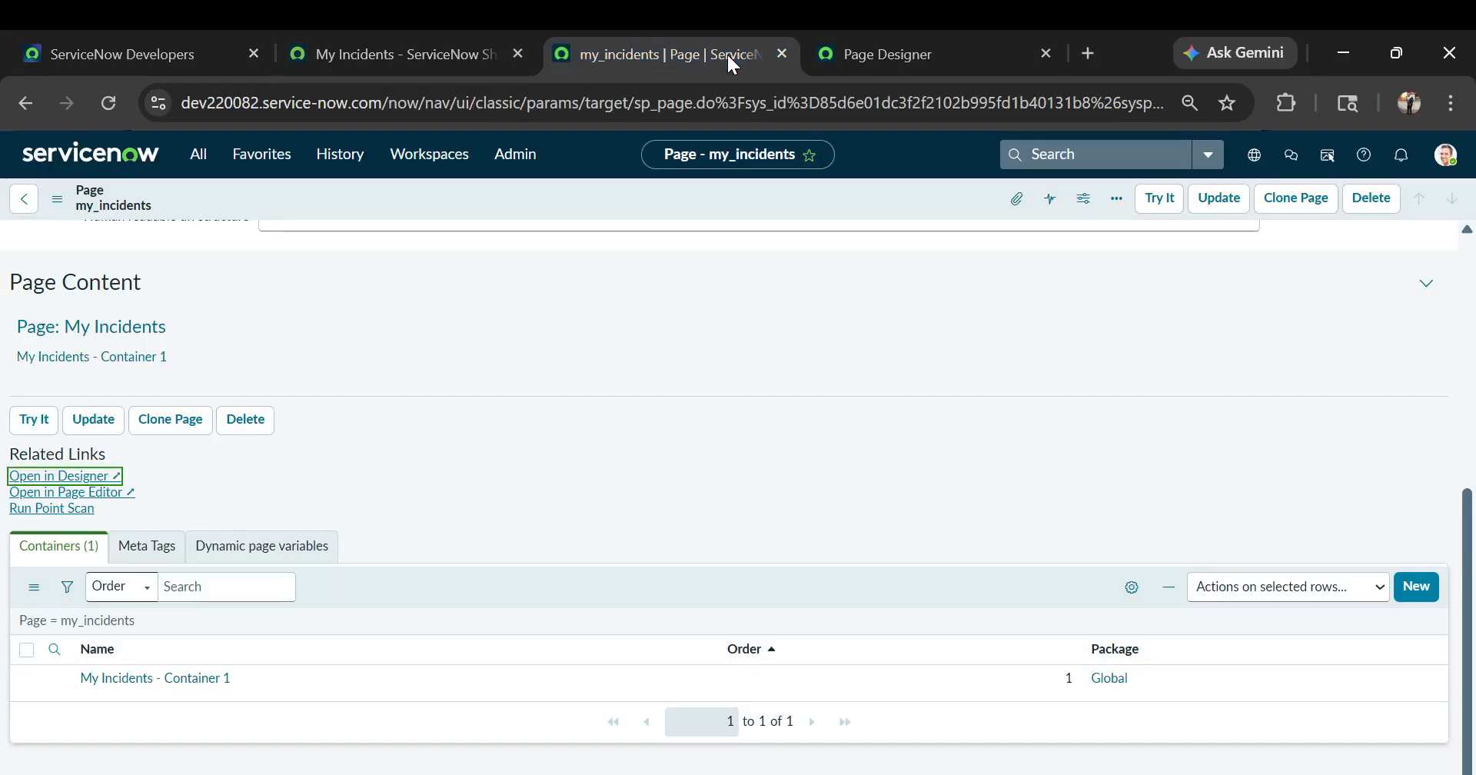
scroll(357, 278, "up", 6)
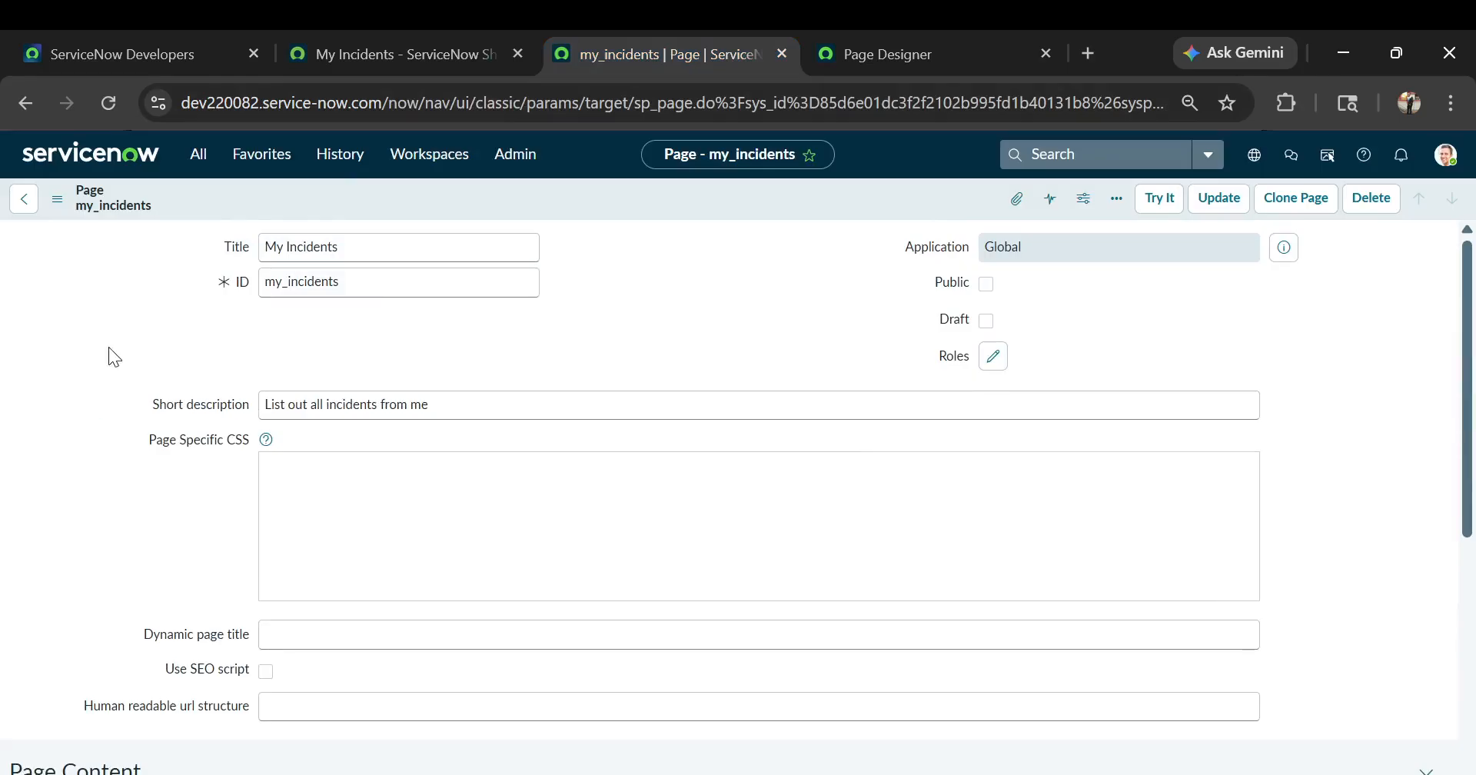
scroll(108, 347, "down", 4)
left_click(198, 158)
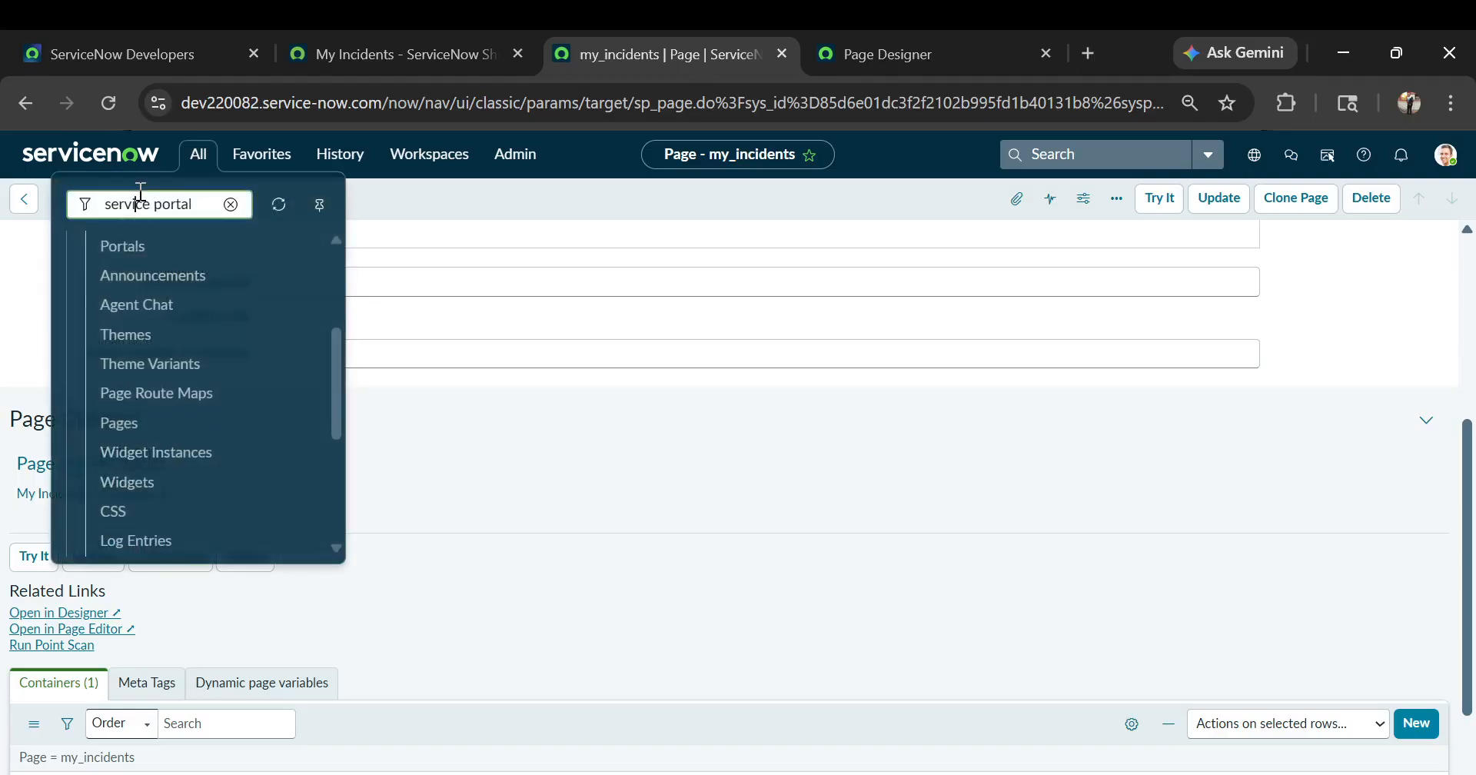
triple_click(141, 194)
type("widget")
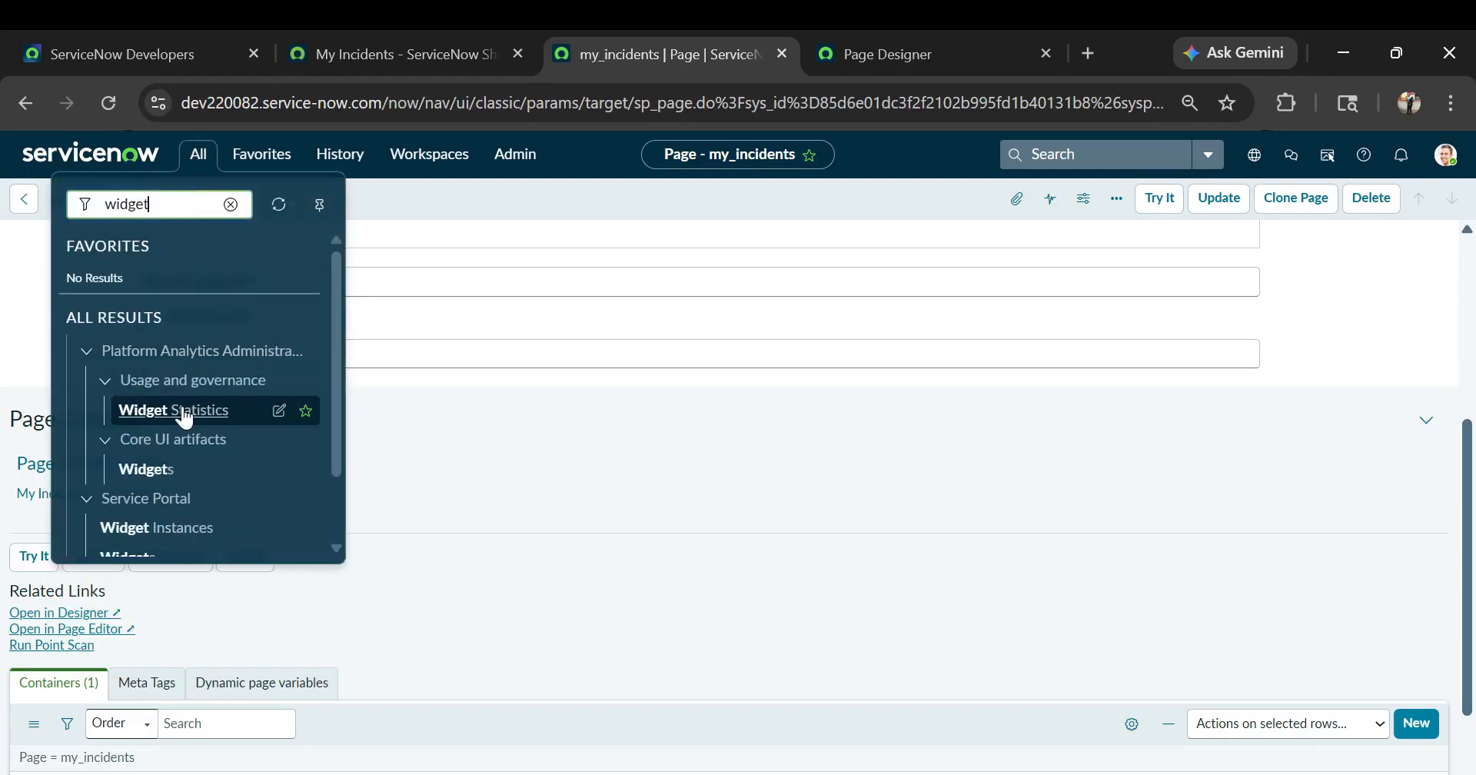
scroll(153, 407, "down", 1)
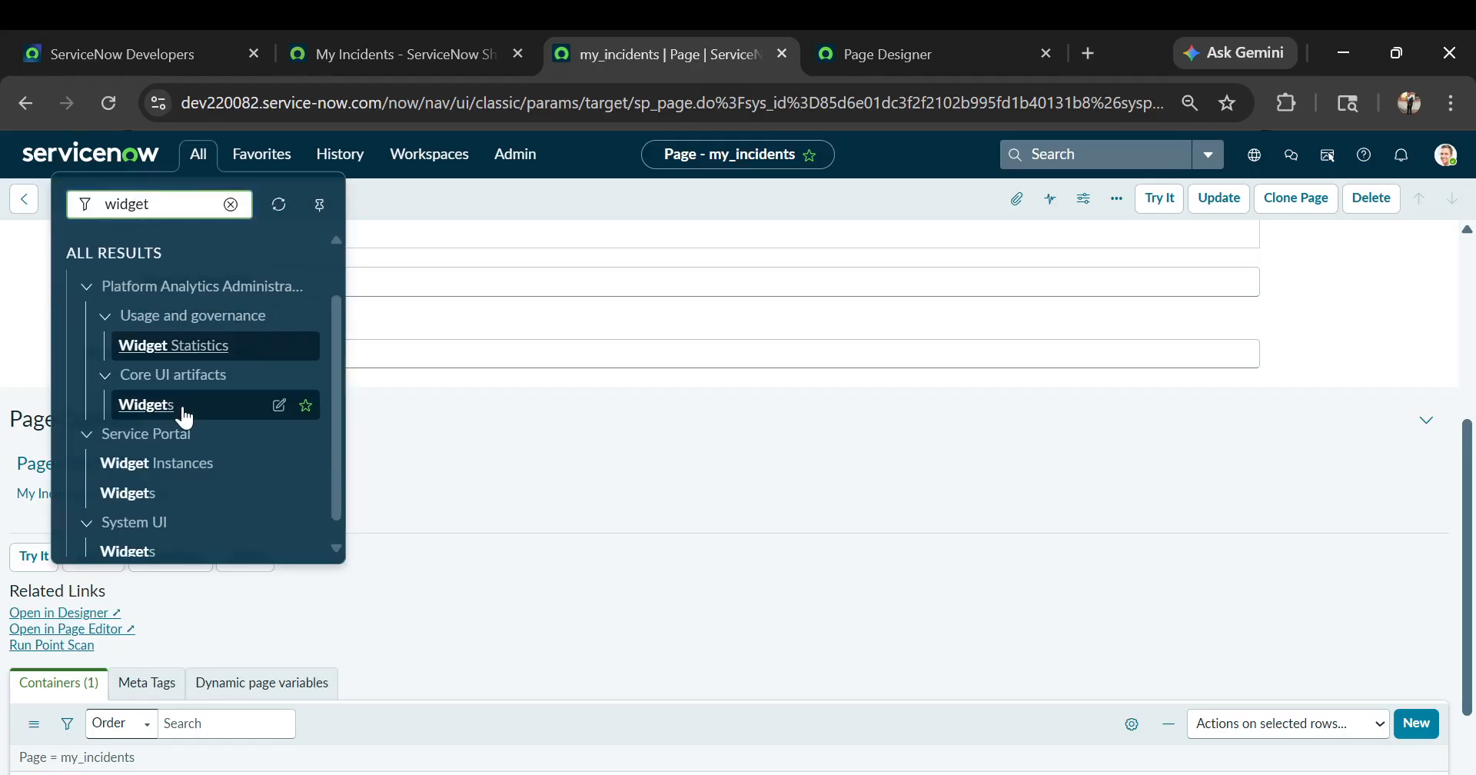
left_click(138, 492)
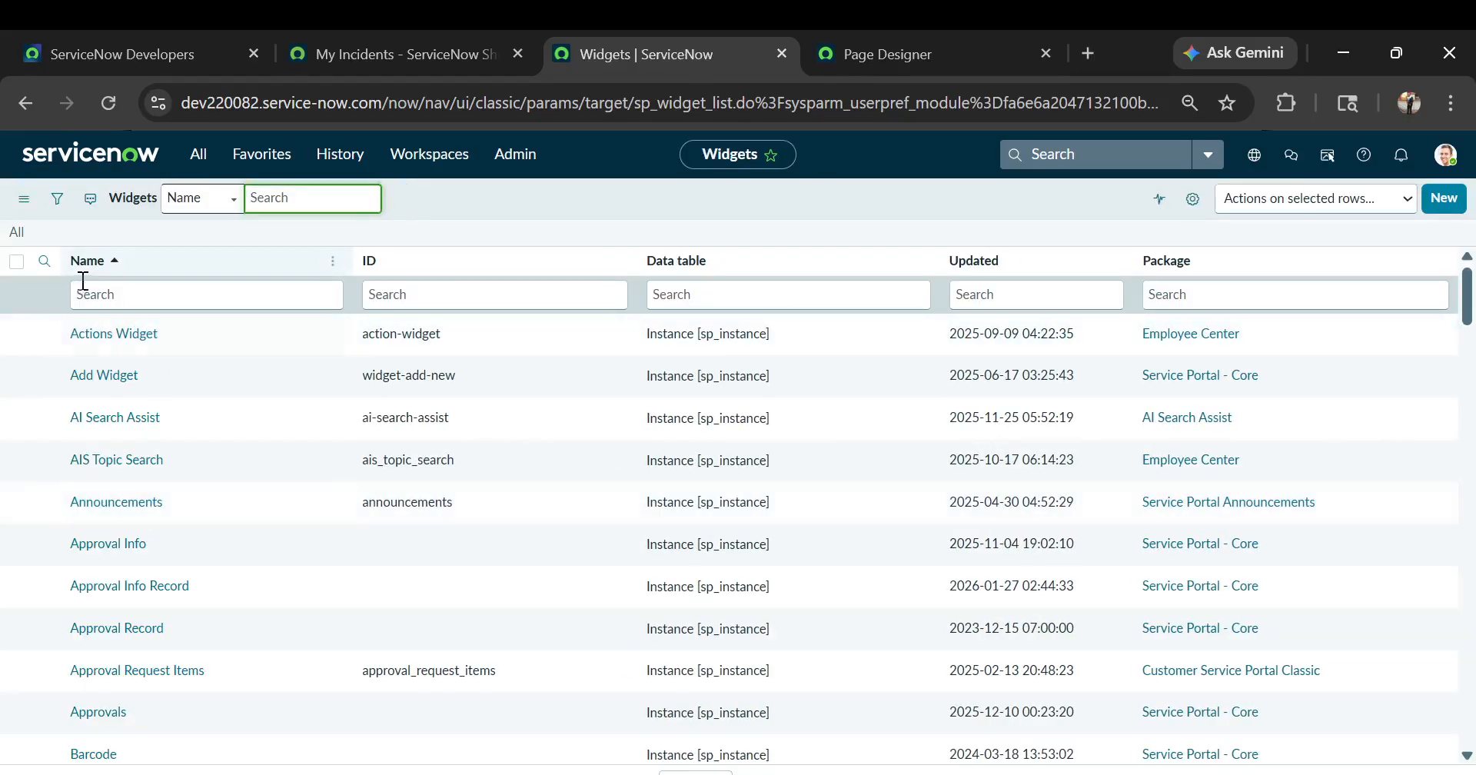
Filter the widgets list by names starting with data and open the Data Table from Instance Definition record
left_click(96, 292)
type("data")
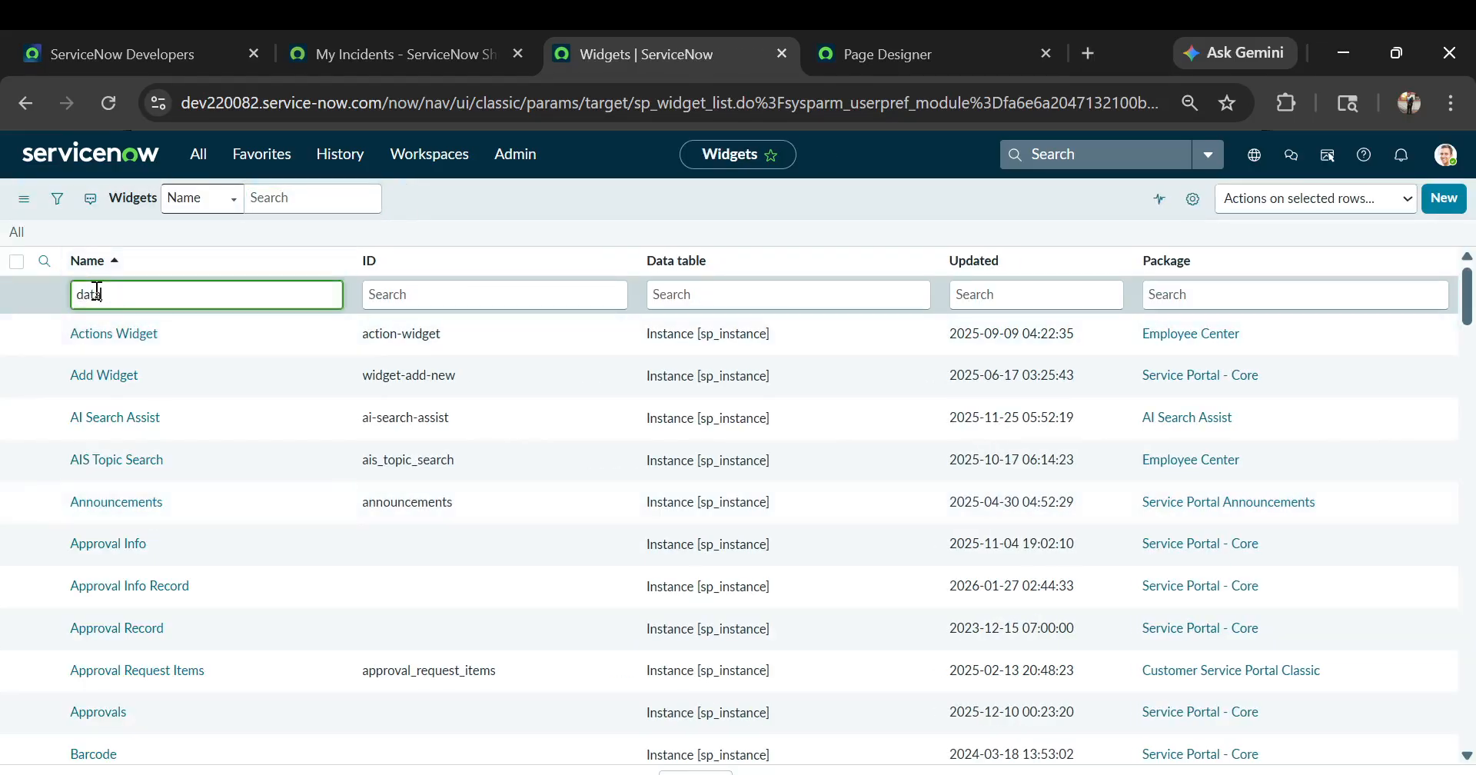
key("Return")
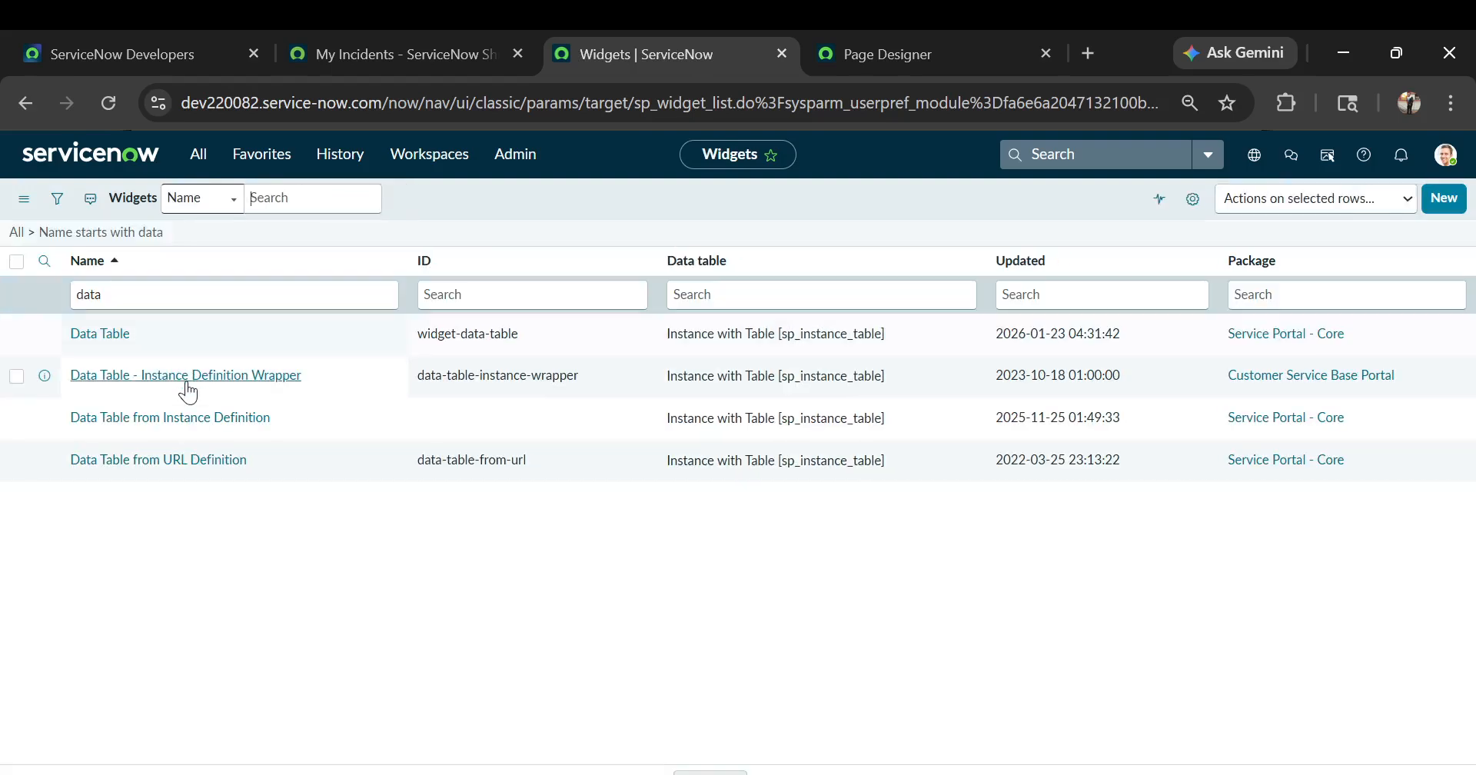
left_click(176, 423)
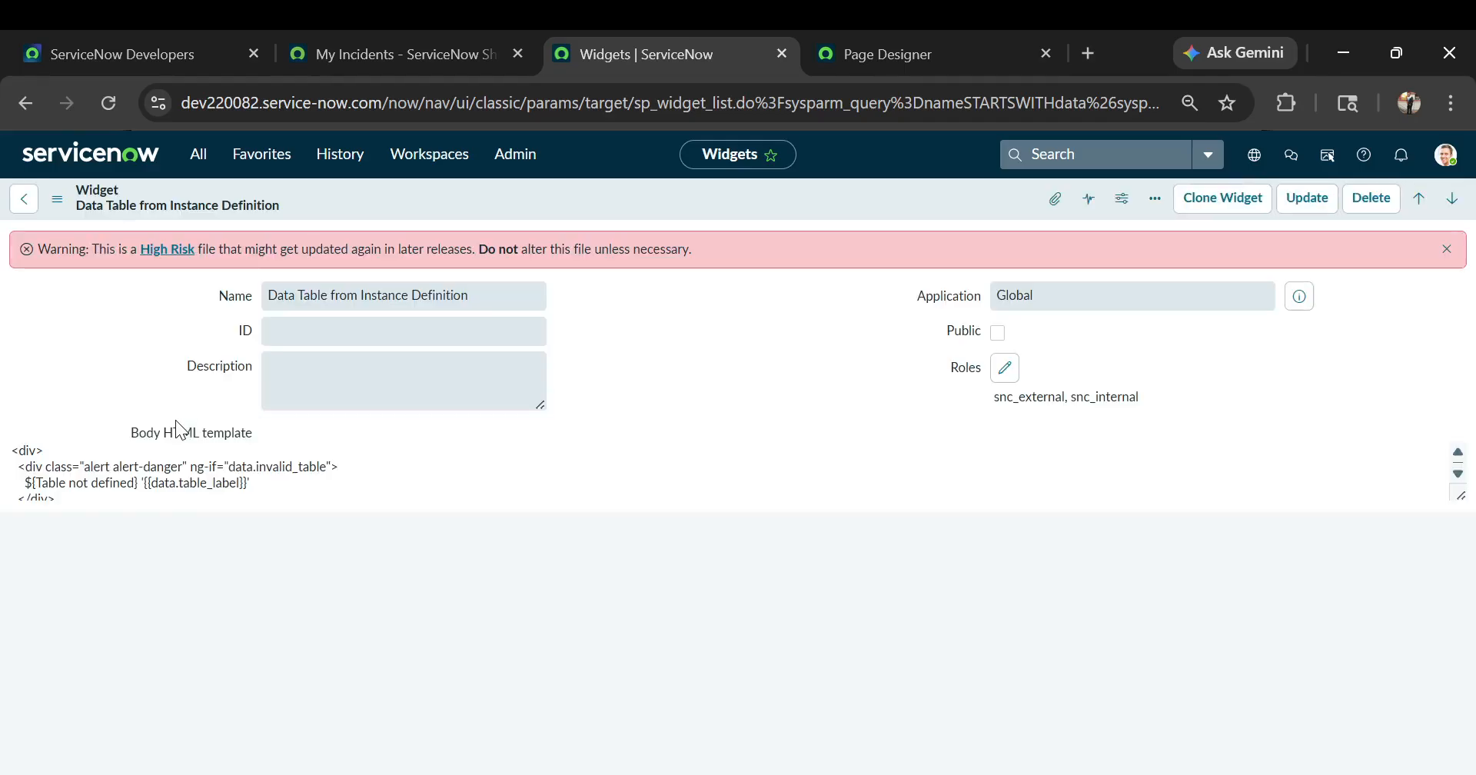
Examine the widget record's body HTML template, CSS and server script
scroll(176, 420, "down", 1)
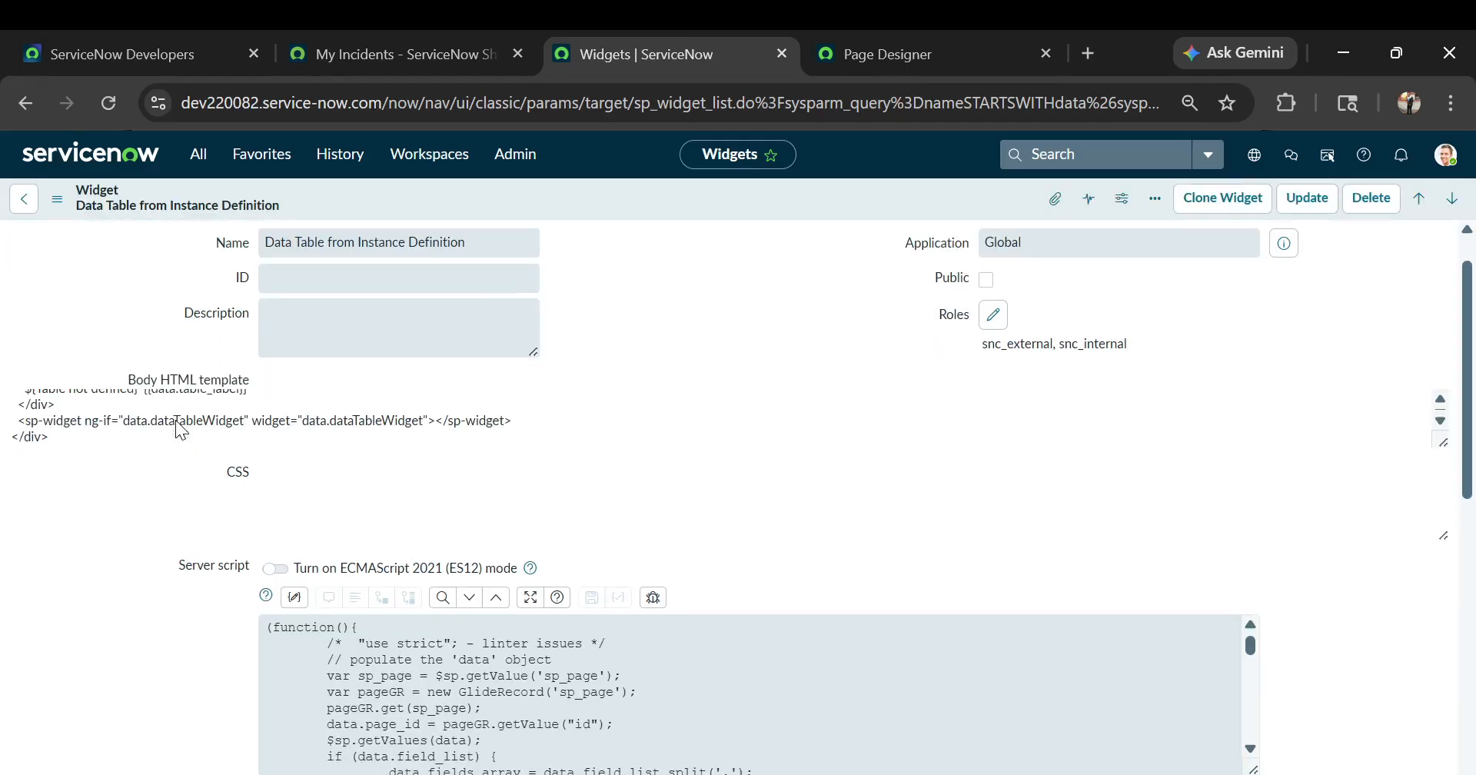
scroll(175, 420, "down", 2)
scroll(349, 316, "up", 2)
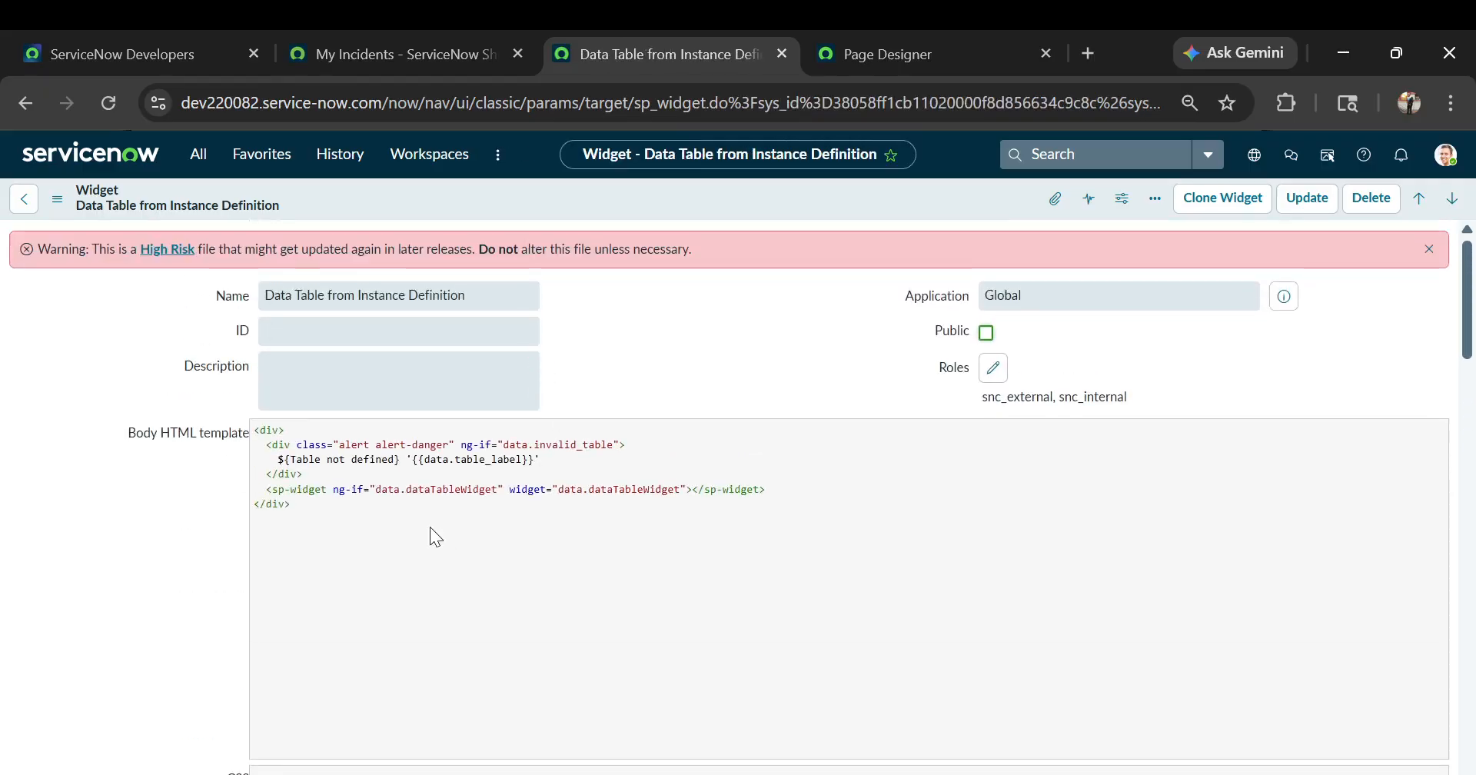
scroll(430, 530, "down", 1)
scroll(330, 499, "down", 3)
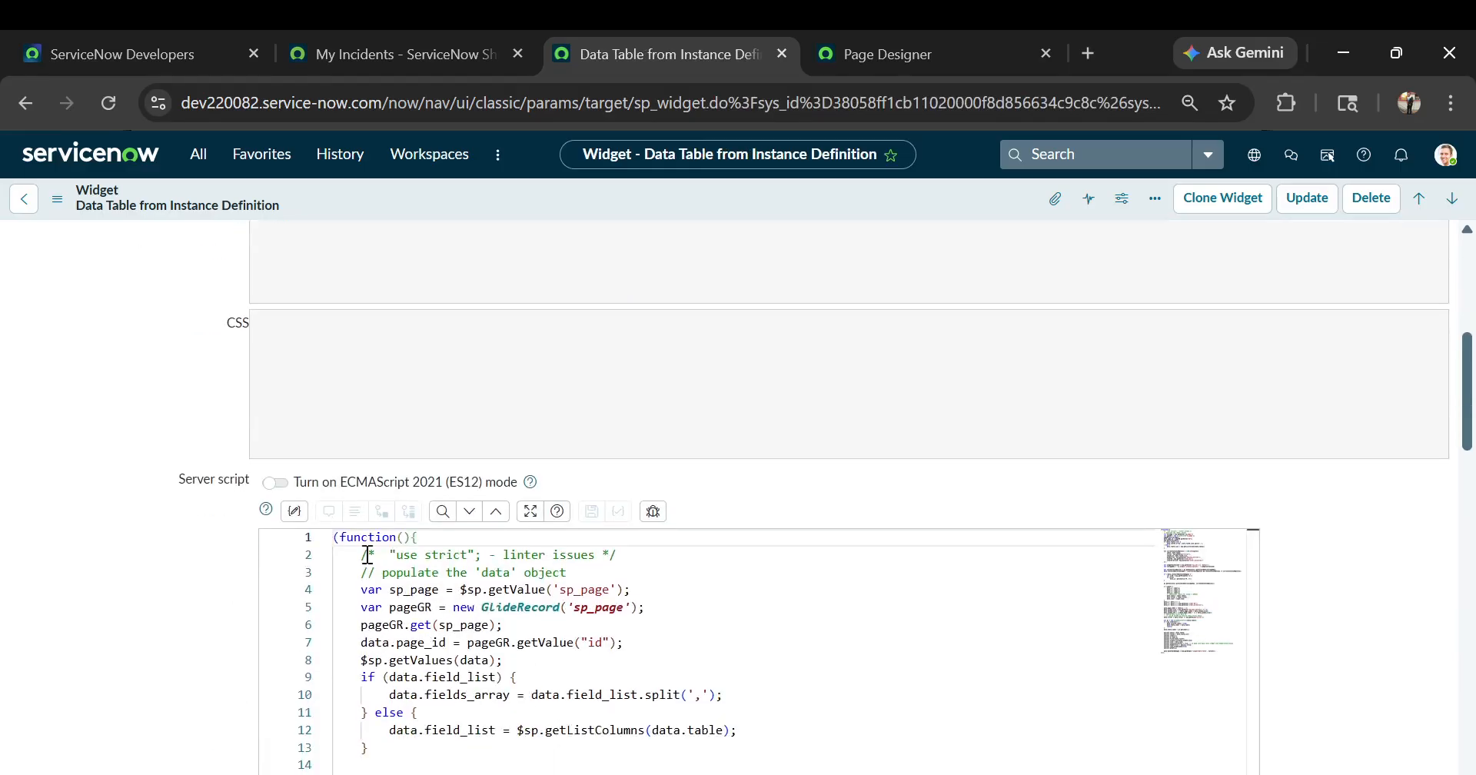
left_click(784, 593)
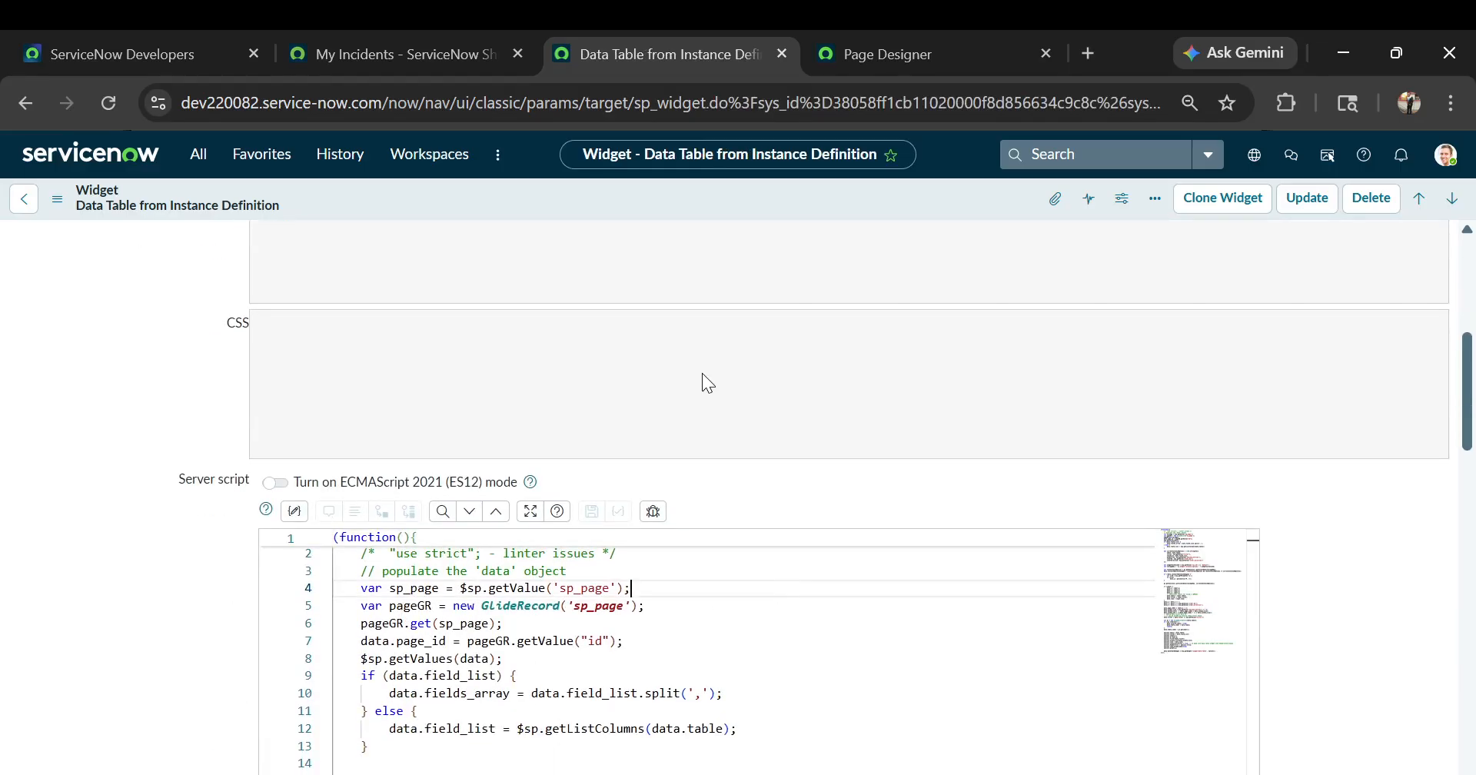
Examine the rest of the widget record, from the client script and link function to the data table and fields settings
scroll(703, 372, "down", 5)
scroll(125, 443, "down", 10)
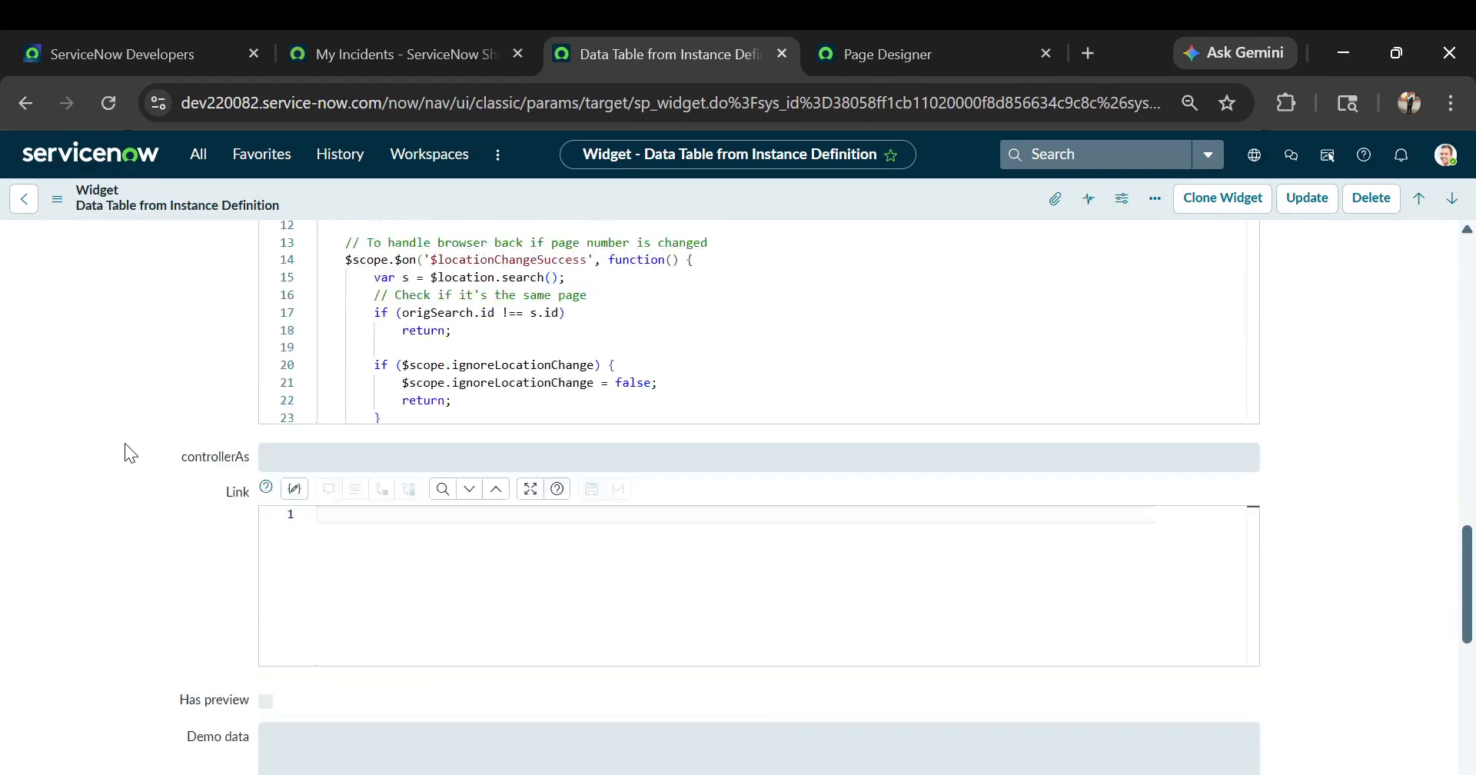
scroll(450, 473, "up", 10)
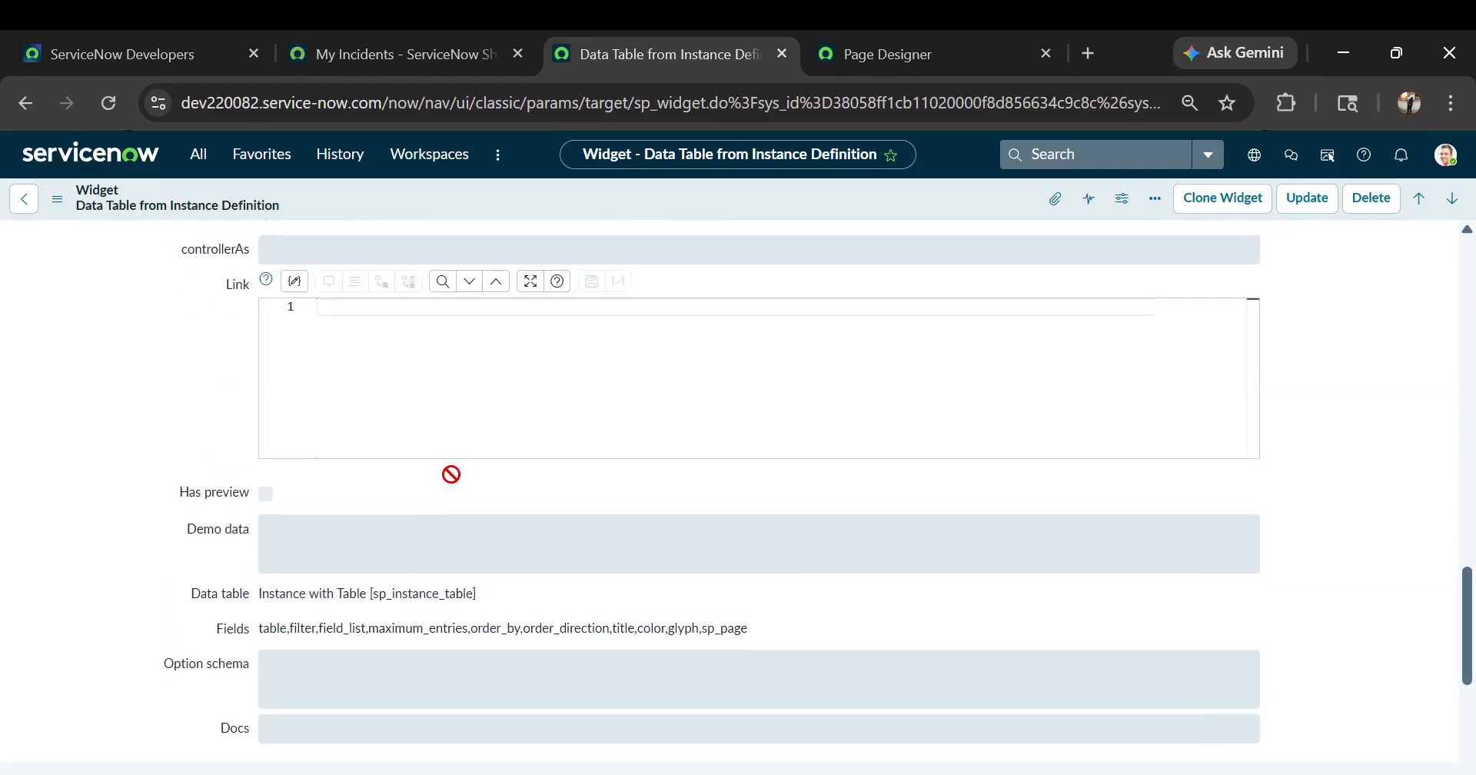
scroll(4, 453, "up", 4)
scroll(4, 453, "up", 5)
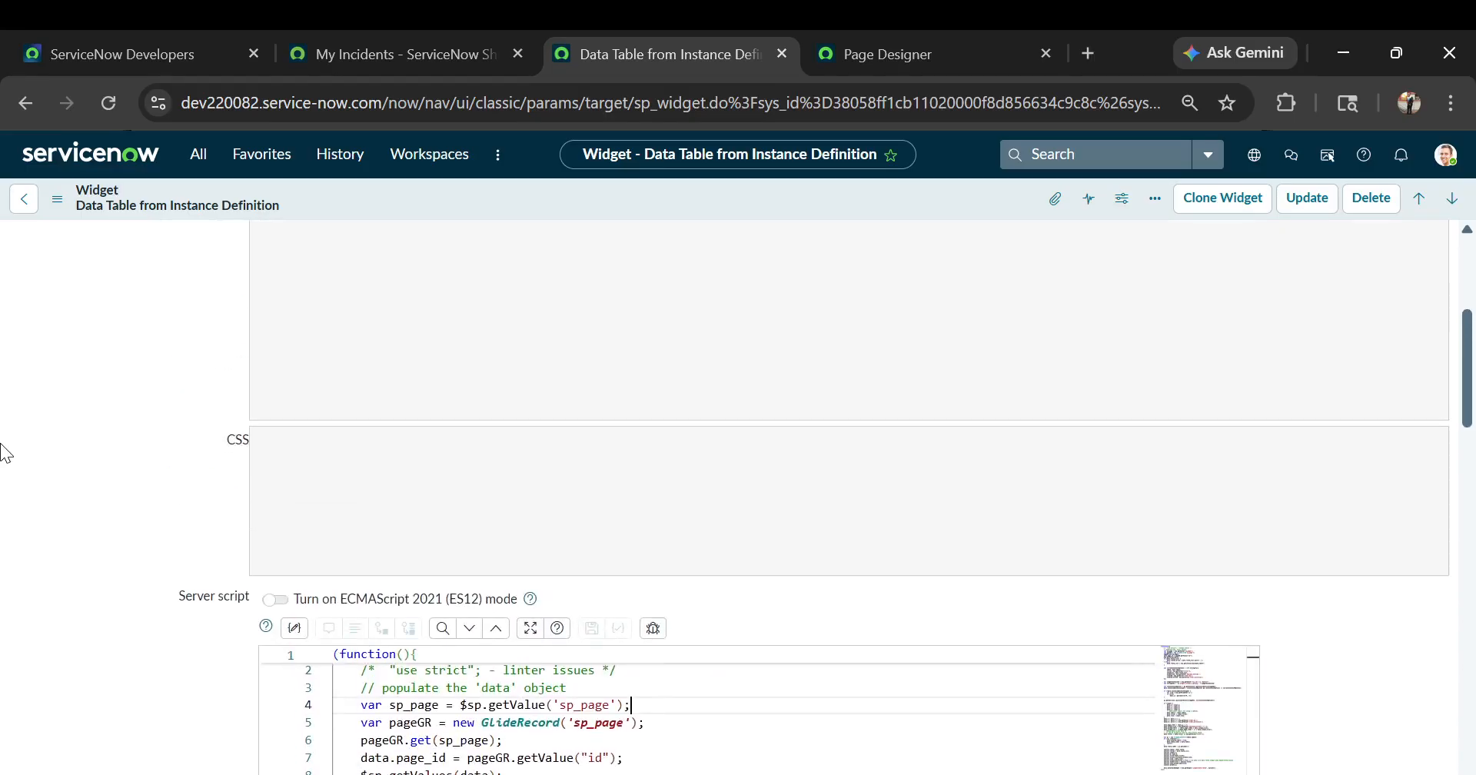
scroll(408, 562, "up", 4)
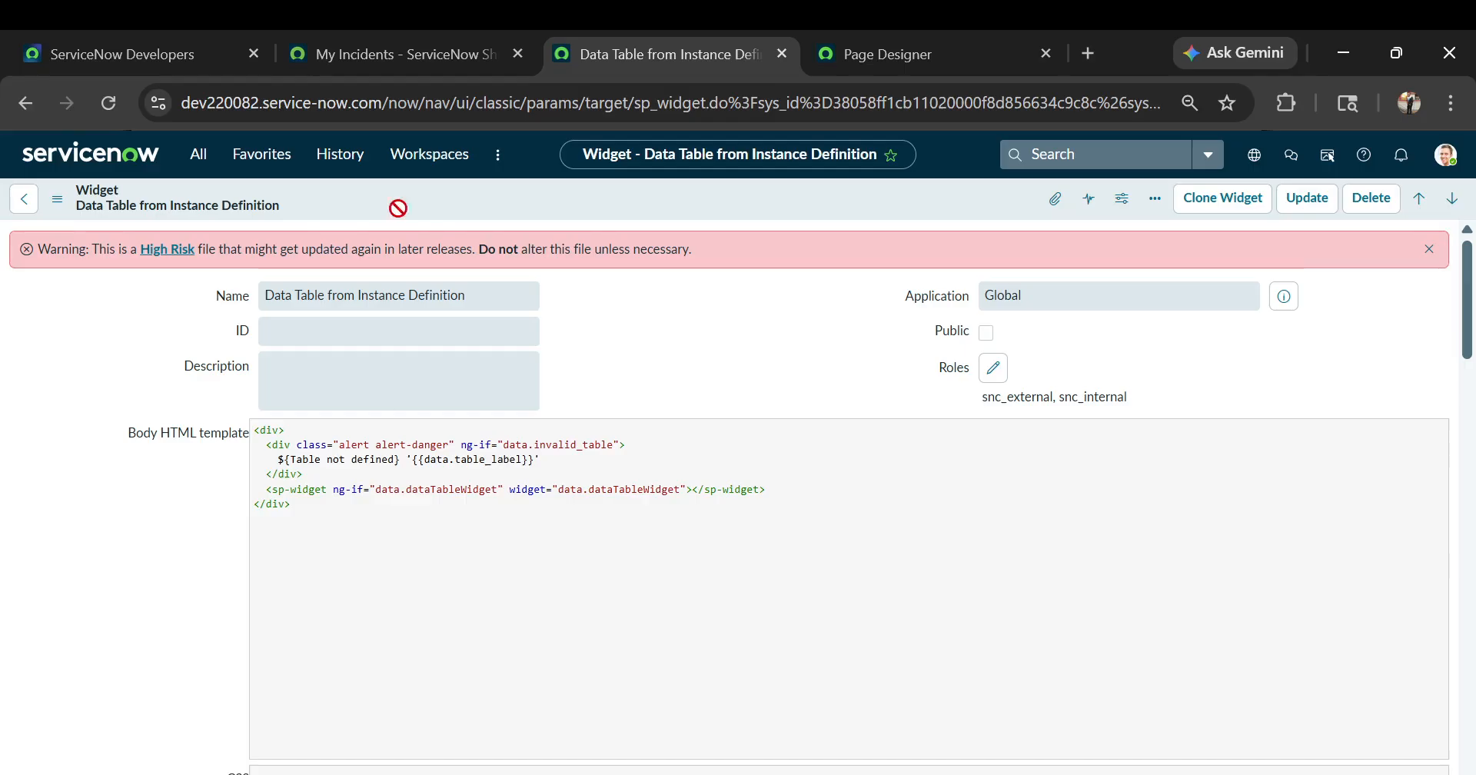
In the Page Designer, permanently delete the Users data table widget and the emptied column beneath the incident table
left_click(445, 47)
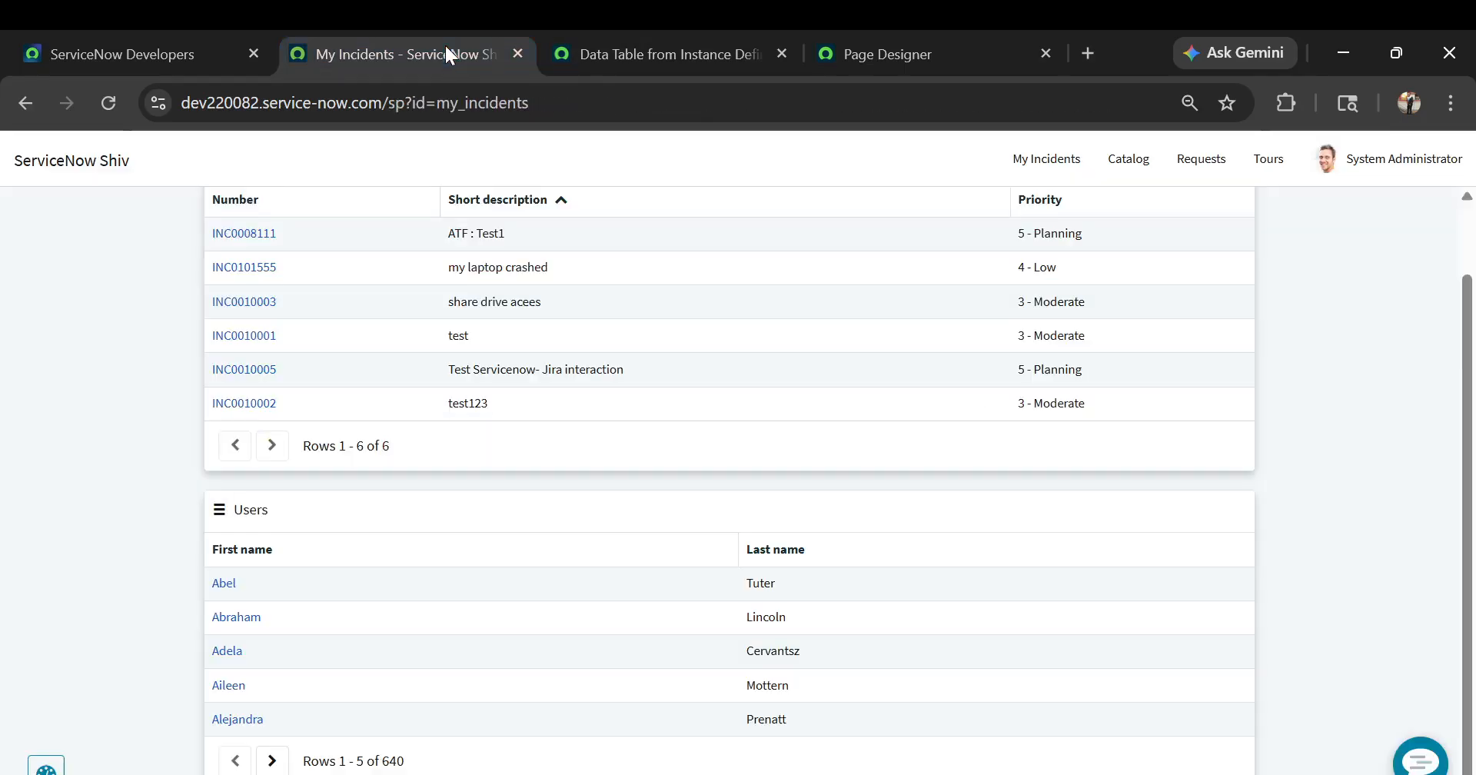
left_click(651, 51)
left_click(859, 49)
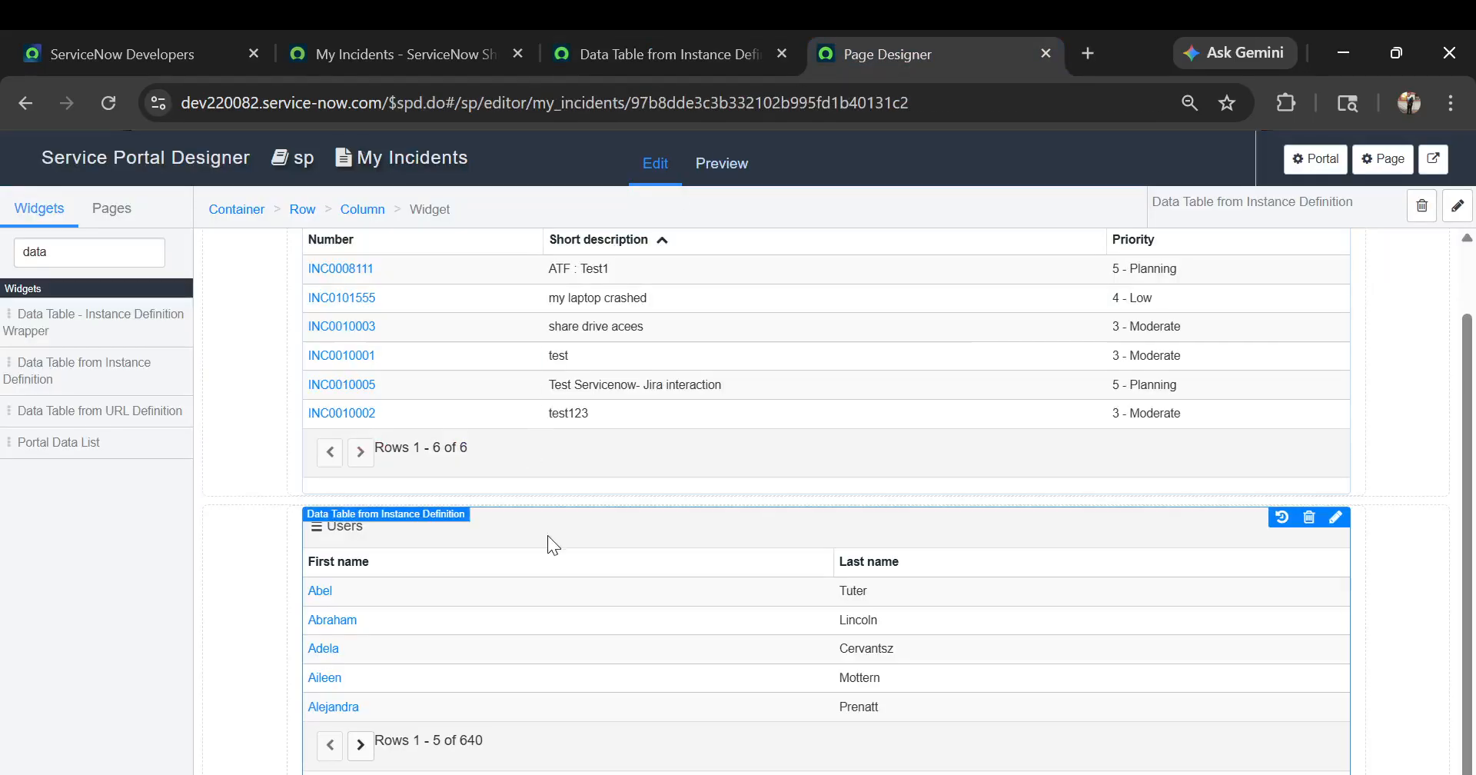
left_click(1313, 522)
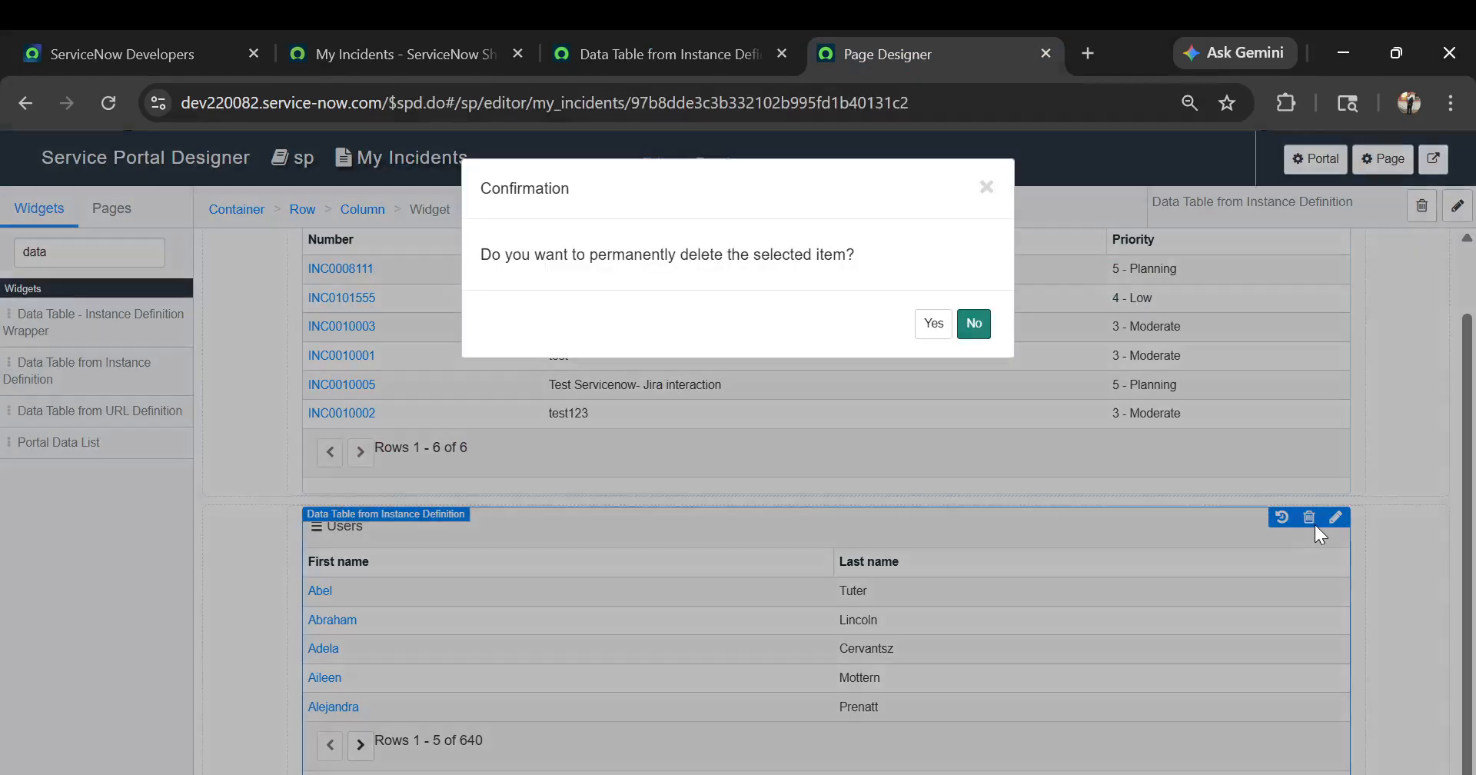
left_click(934, 323)
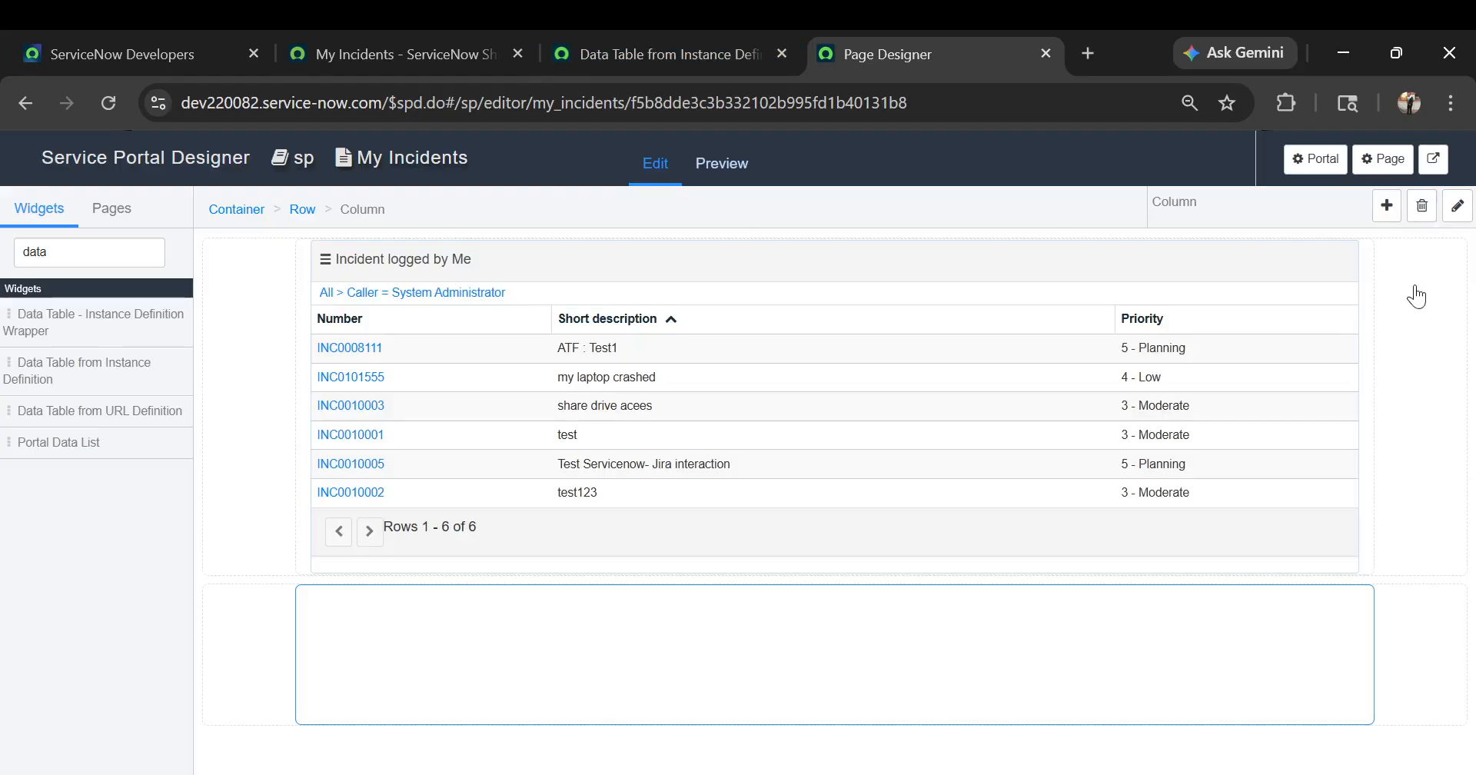
left_click(1423, 208)
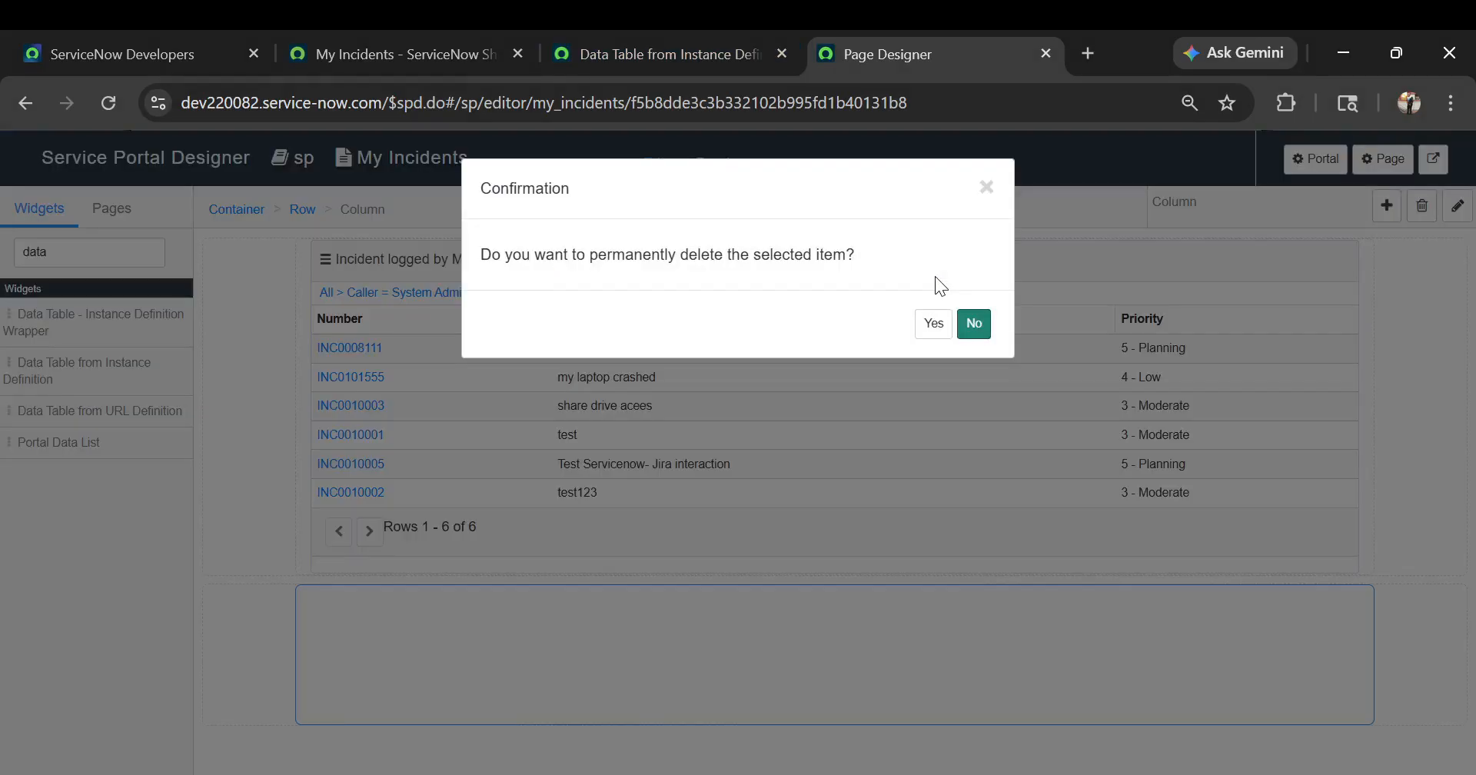
left_click(933, 323)
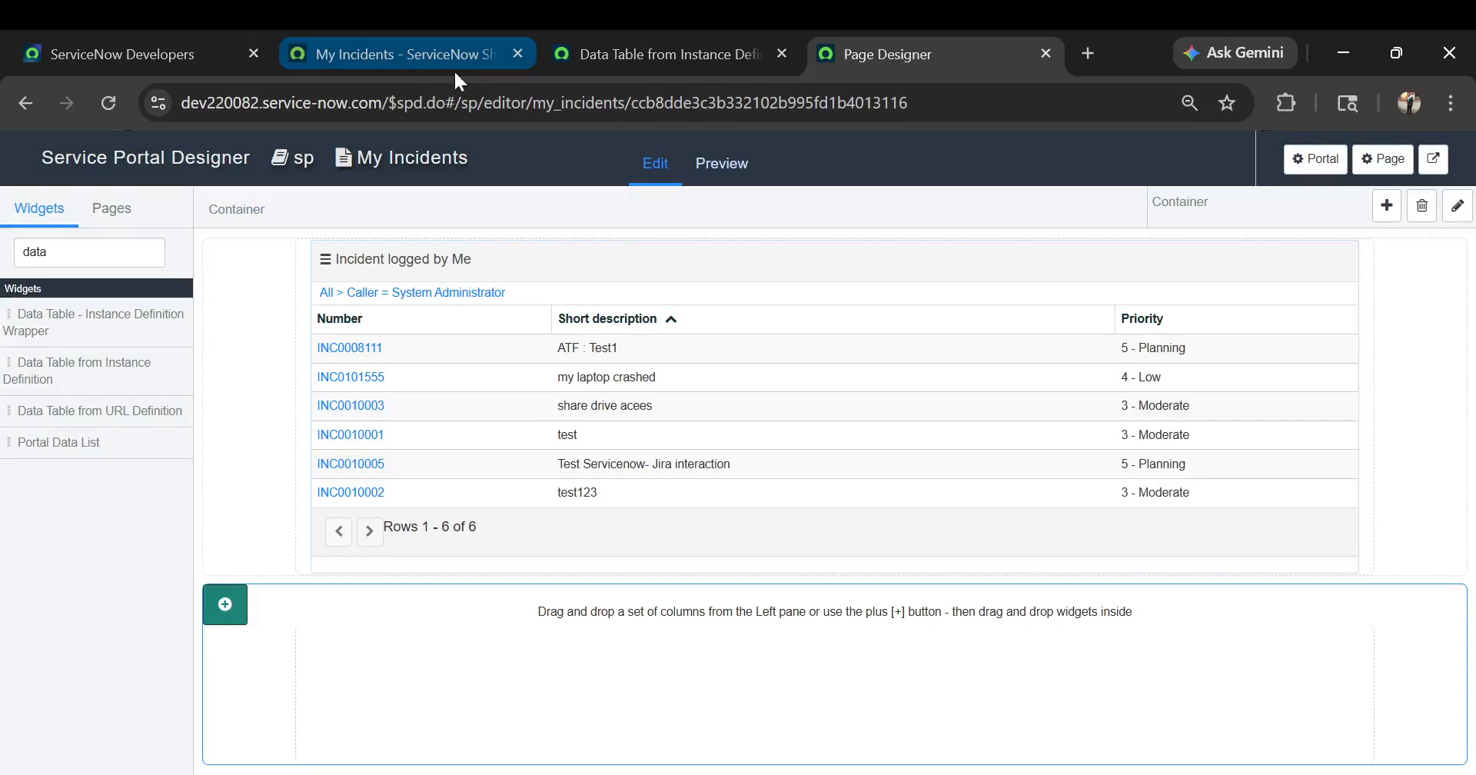
Reload the live my_incidents portal page to check the layout without the Users table
left_click(404, 54)
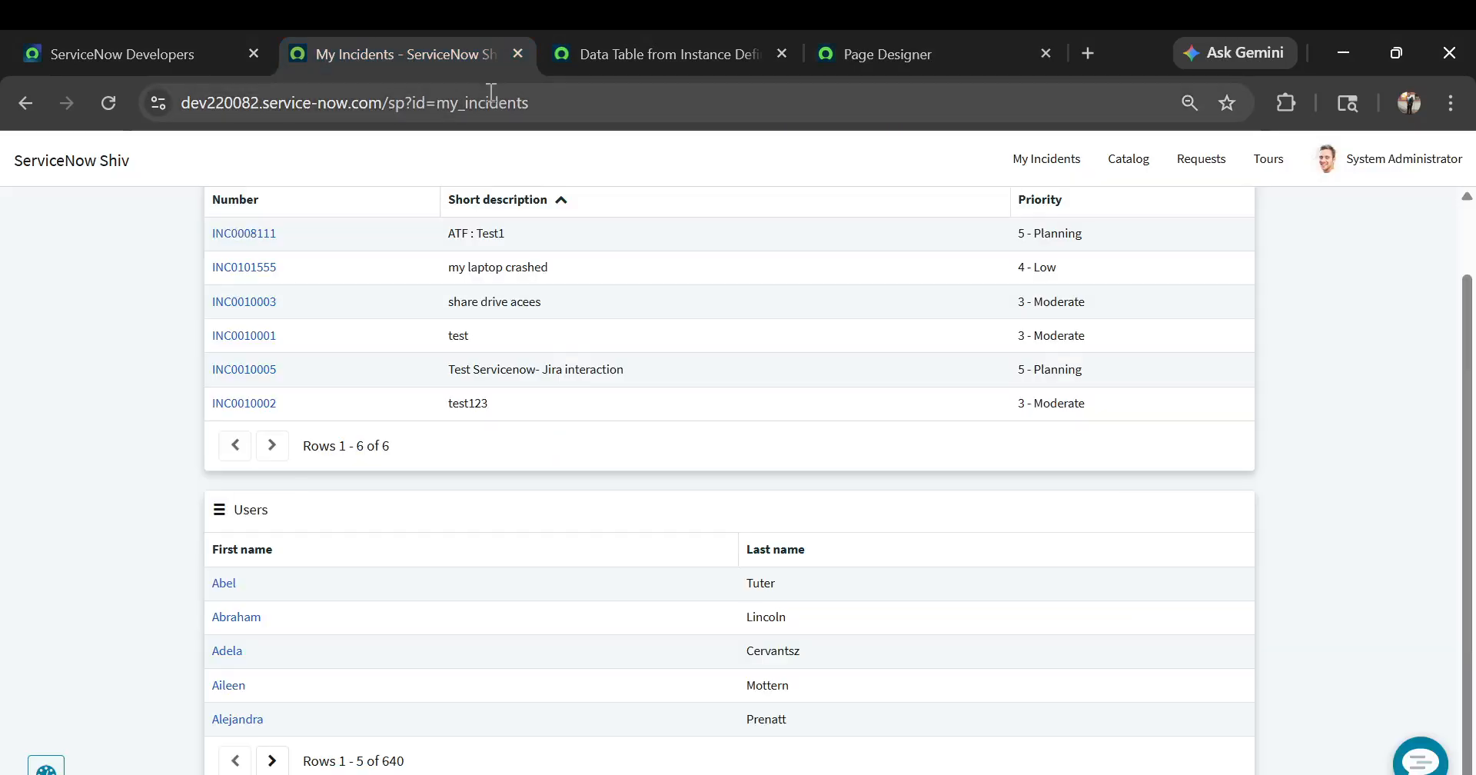
left_click(547, 103)
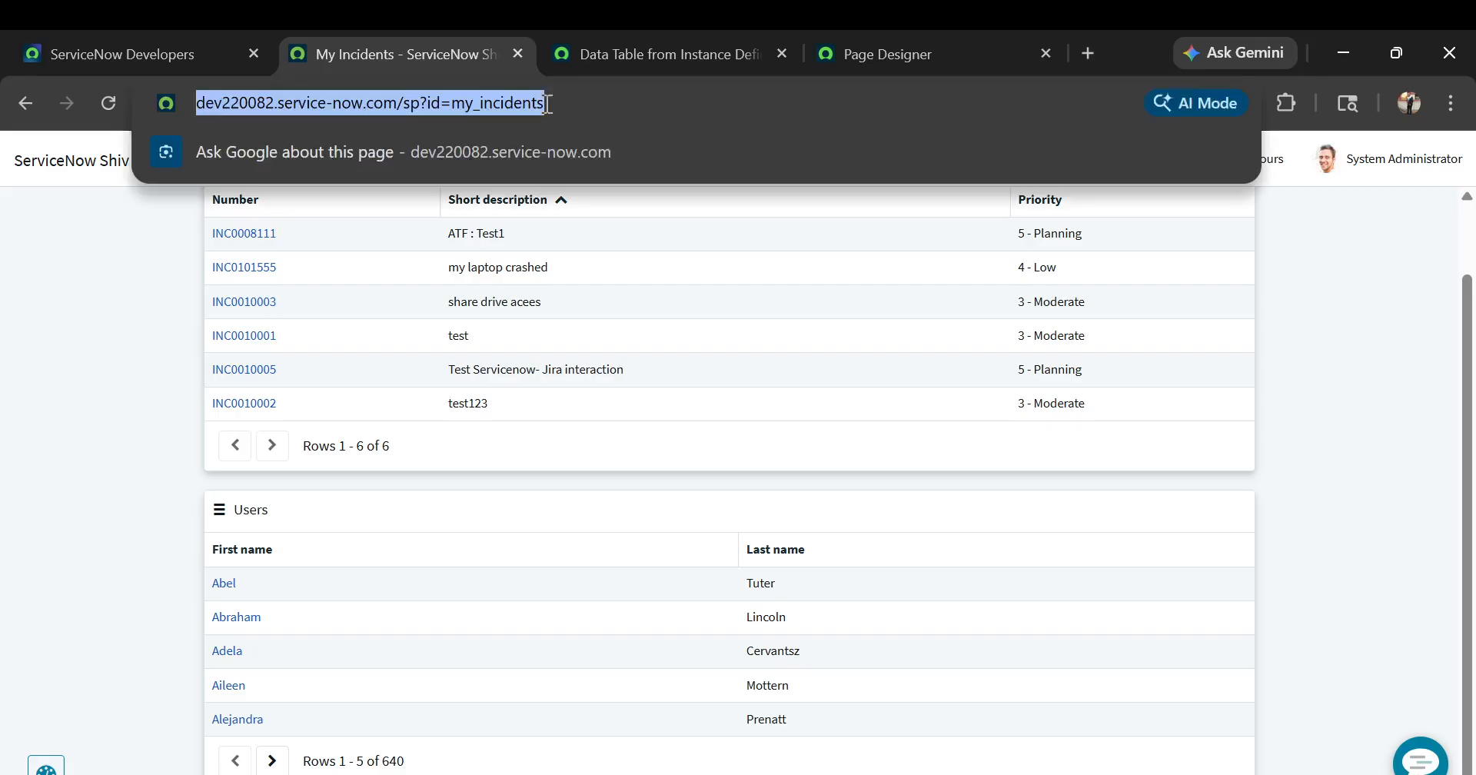
key("Return")
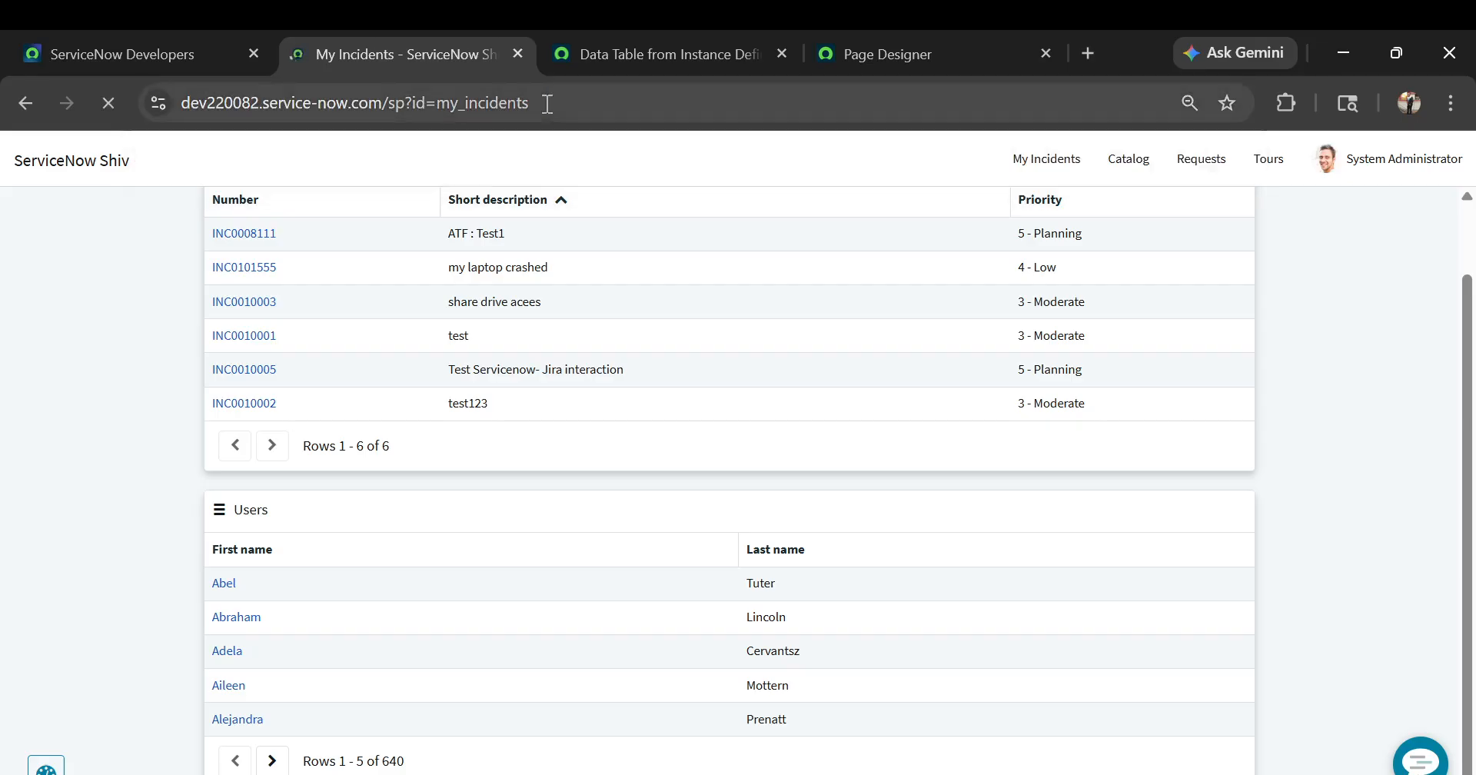